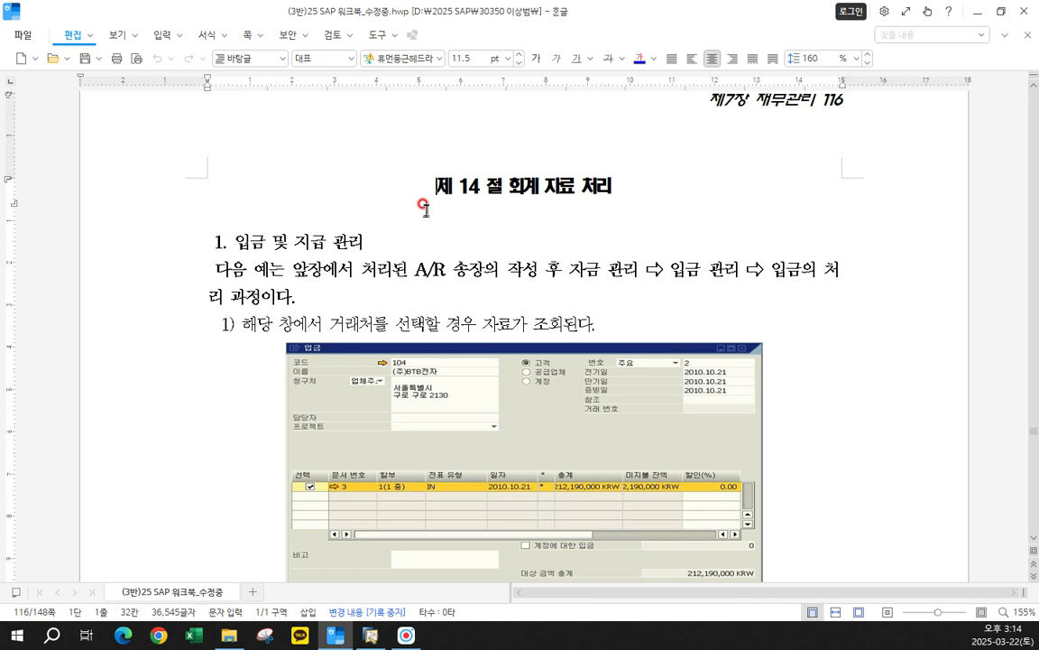
# - Read the workbook's section 14 on 입금 및 지급 관리, covering the 입금 window and 지급 수단 instructions on page 116
pyautogui.click(424, 206)
pyautogui.click(610, 205)
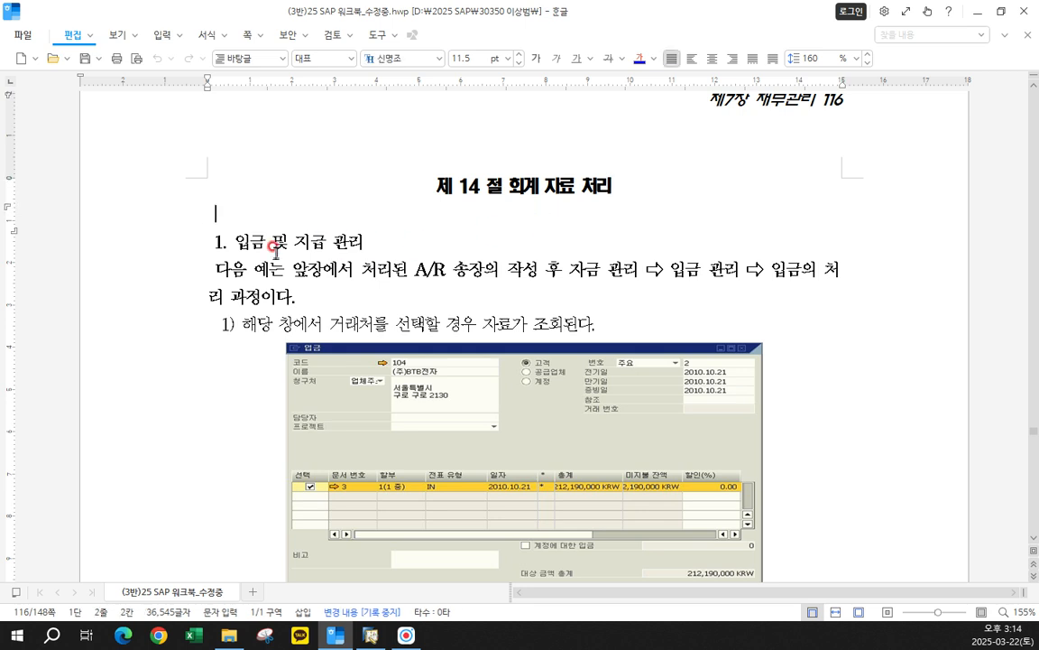
pyautogui.moveTo(231, 242); pyautogui.dragTo(390, 241)
pyautogui.click(410, 241)
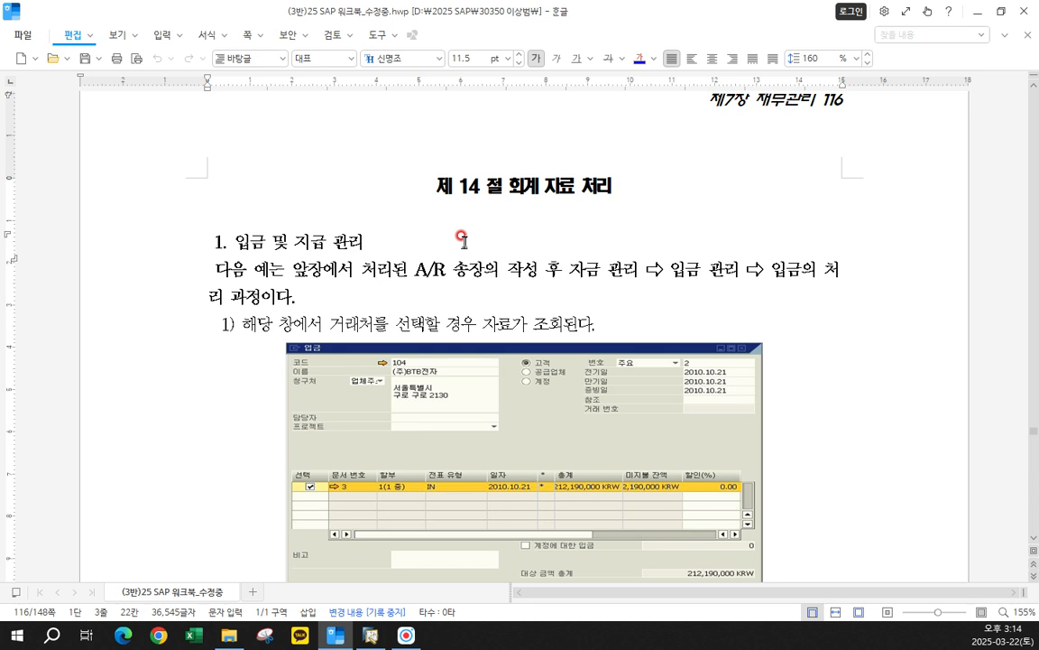
pyautogui.press('Hangul')
pyautogui.moveTo(208, 240); pyautogui.dragTo(603, 336)
pyautogui.scroll(-6, 614, 361)
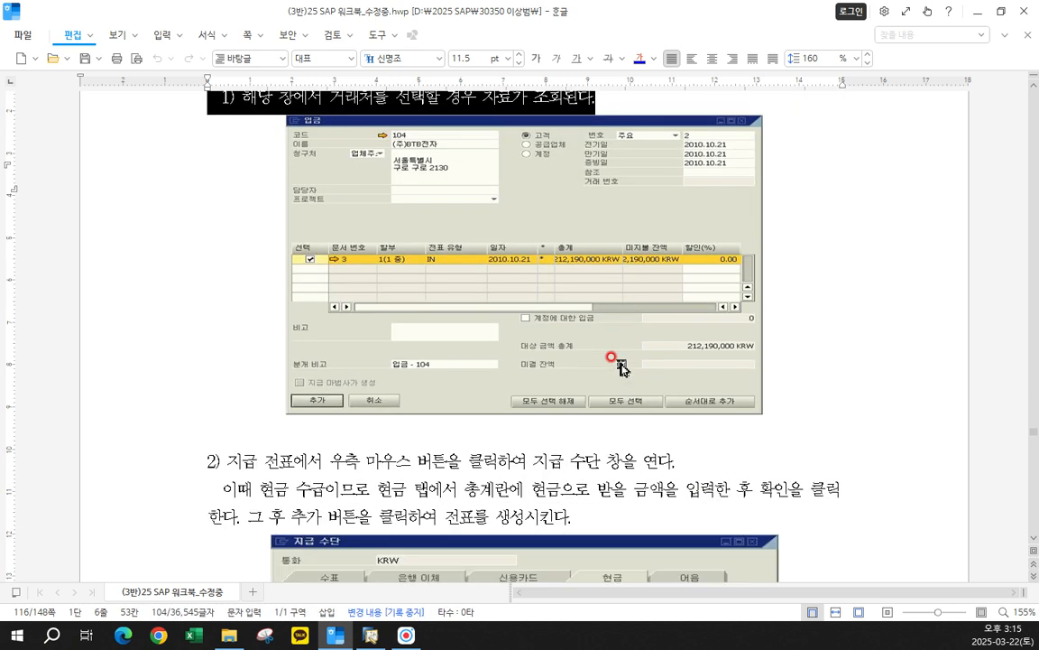
pyautogui.scroll(-3, 620, 365)
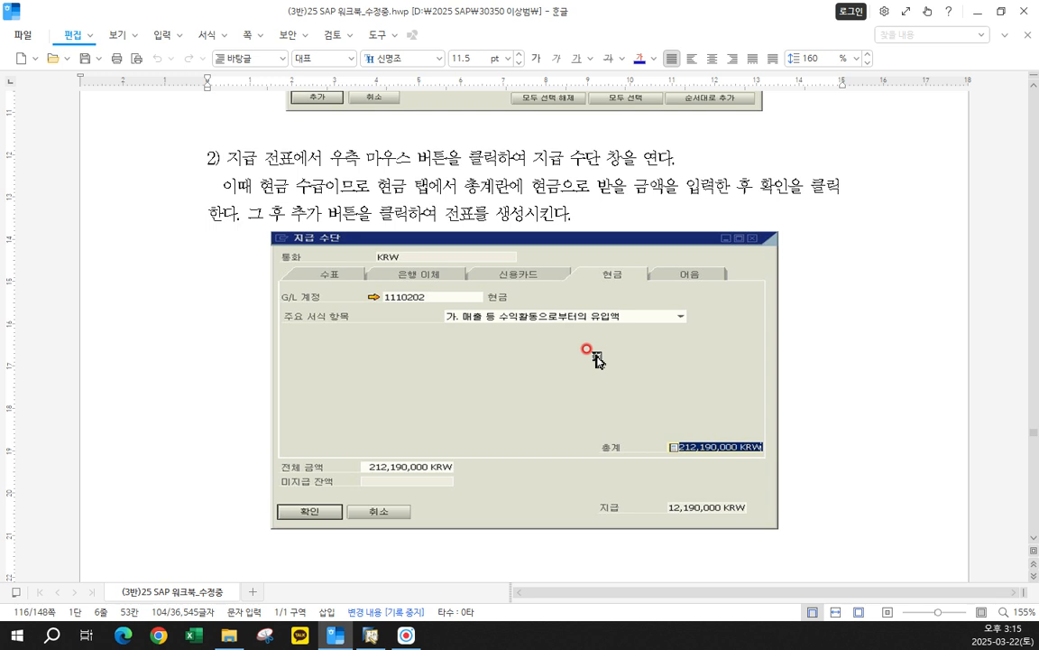
pyautogui.click(471, 154)
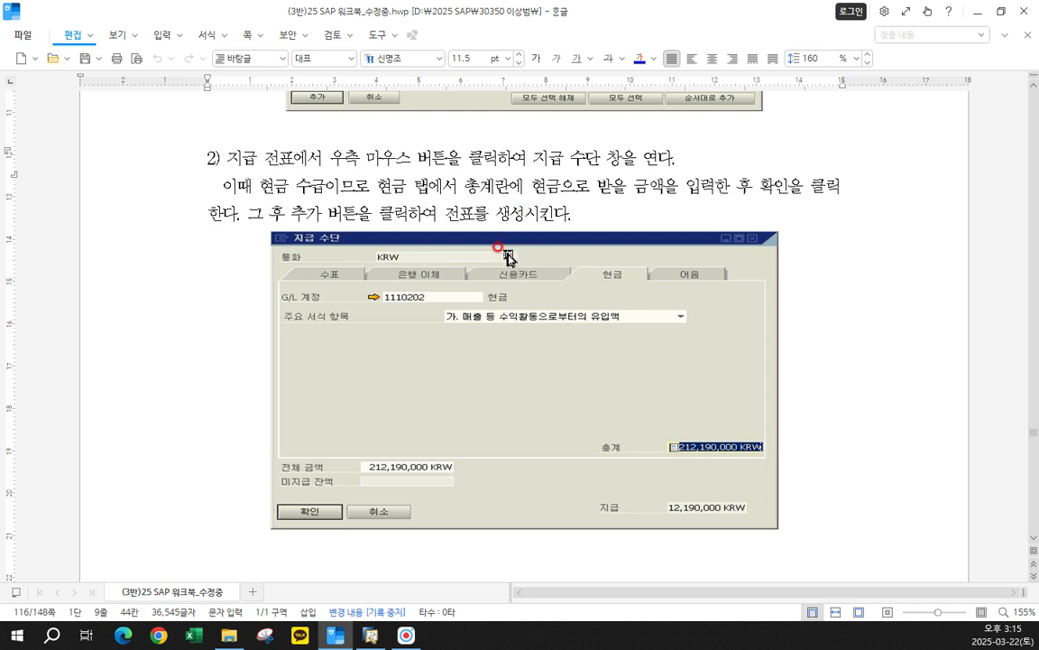
pyautogui.scroll(-2, 467, 331)
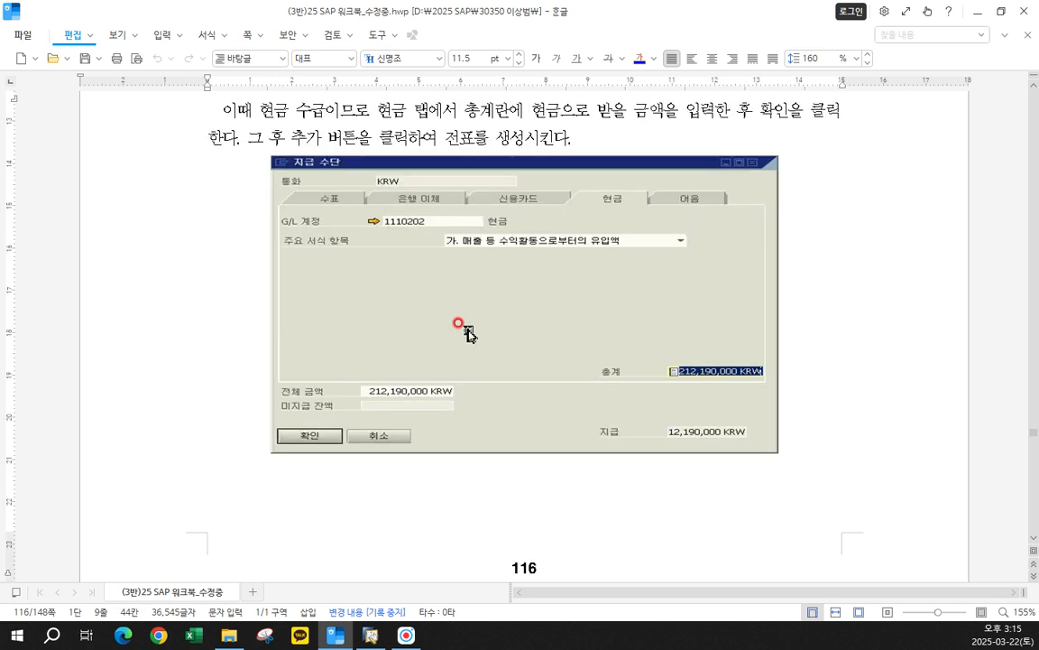
pyautogui.scroll(4, 467, 334)
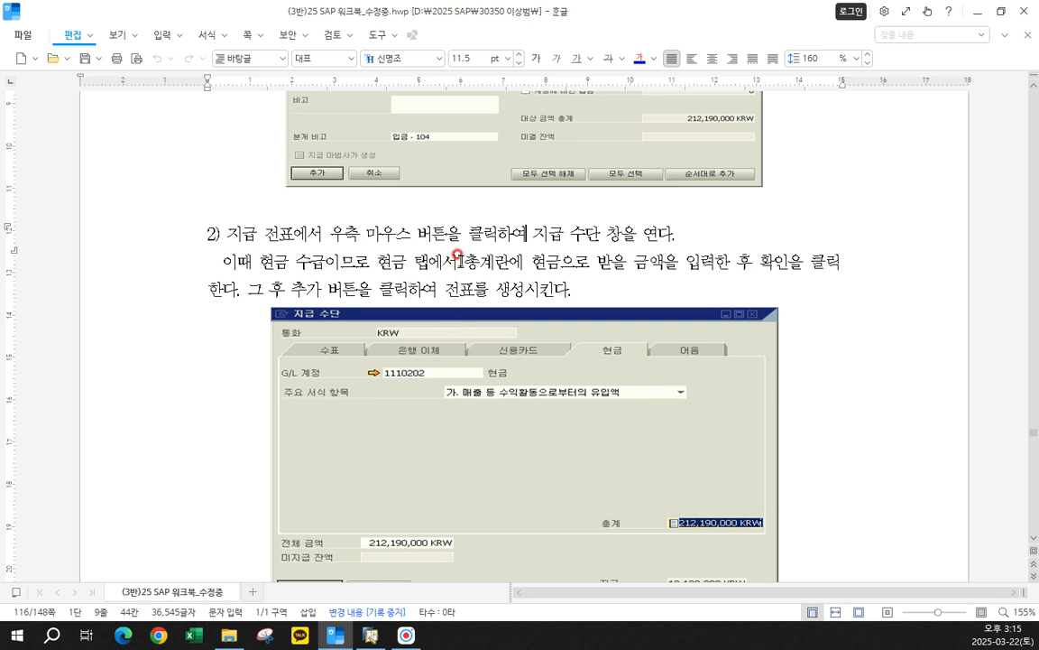
pyautogui.click(464, 231)
pyautogui.scroll(10, 541, 298)
pyautogui.scroll(-3, 541, 270)
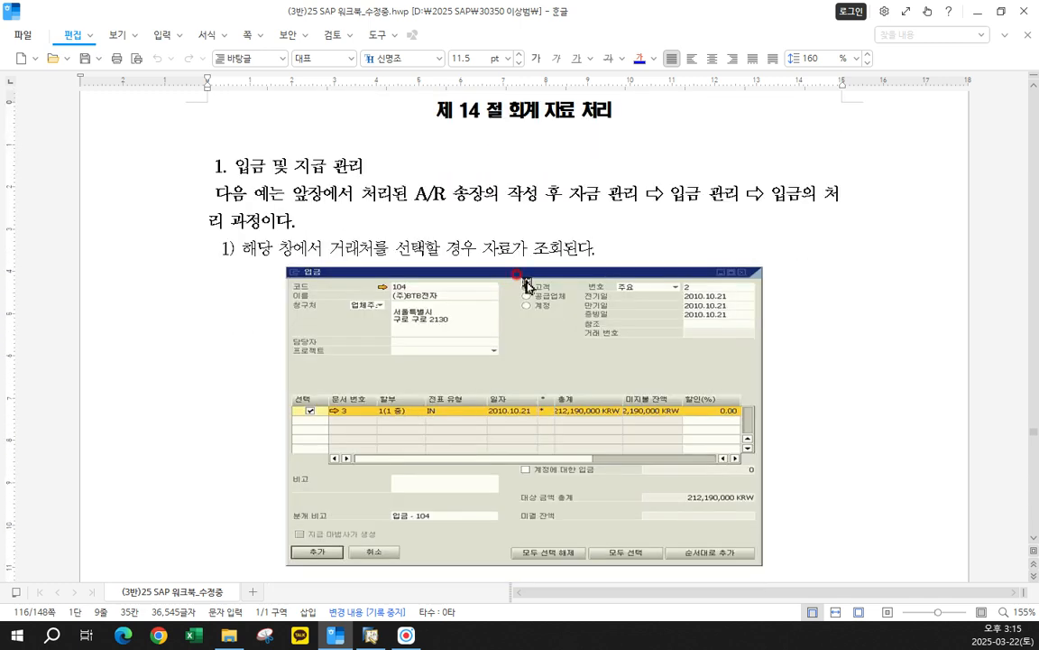
pyautogui.moveTo(209, 166); pyautogui.dragTo(341, 200)
pyautogui.scroll(3, 382, 227)
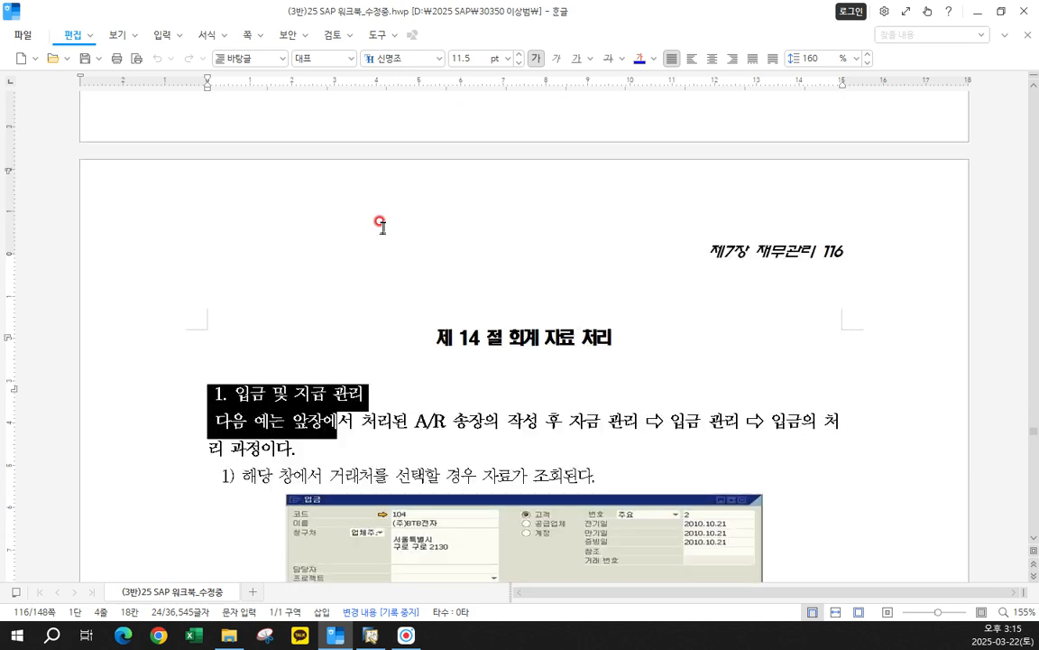
pyautogui.scroll(3, 383, 227)
pyautogui.scroll(-7, 383, 228)
pyautogui.click(224, 167)
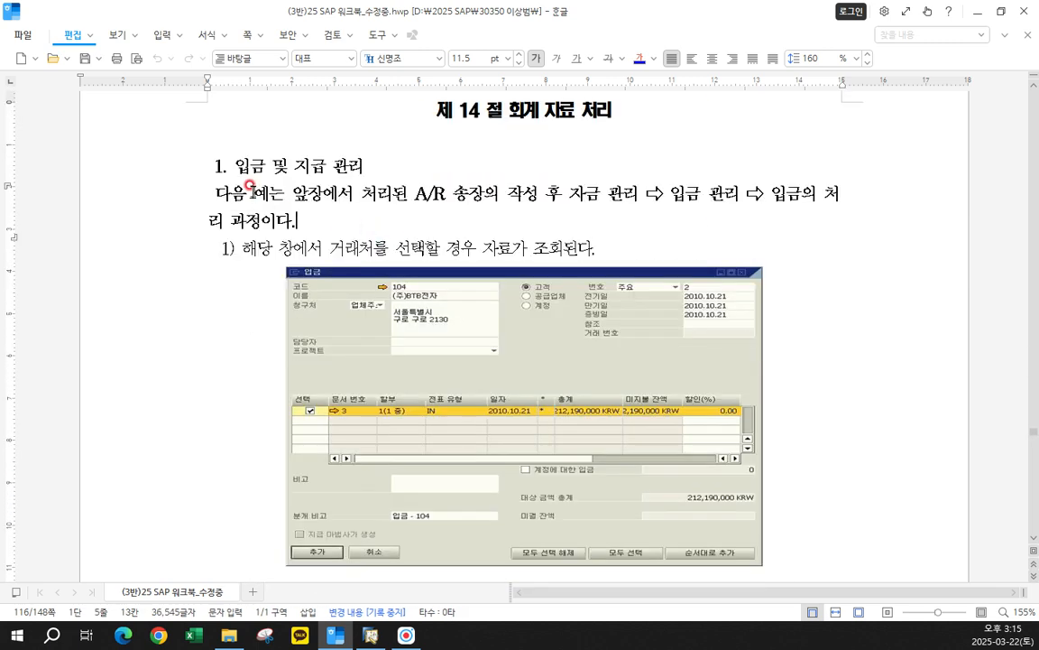
pyautogui.moveTo(212, 168); pyautogui.dragTo(660, 243)
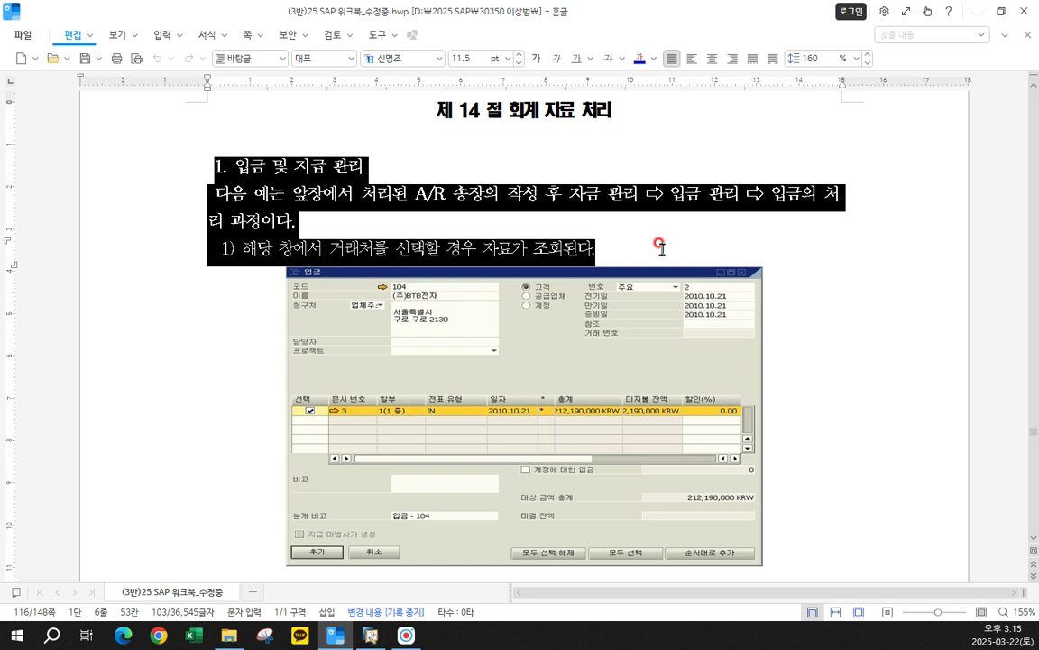
pyautogui.scroll(-2, 659, 244)
pyautogui.scroll(-4, 662, 249)
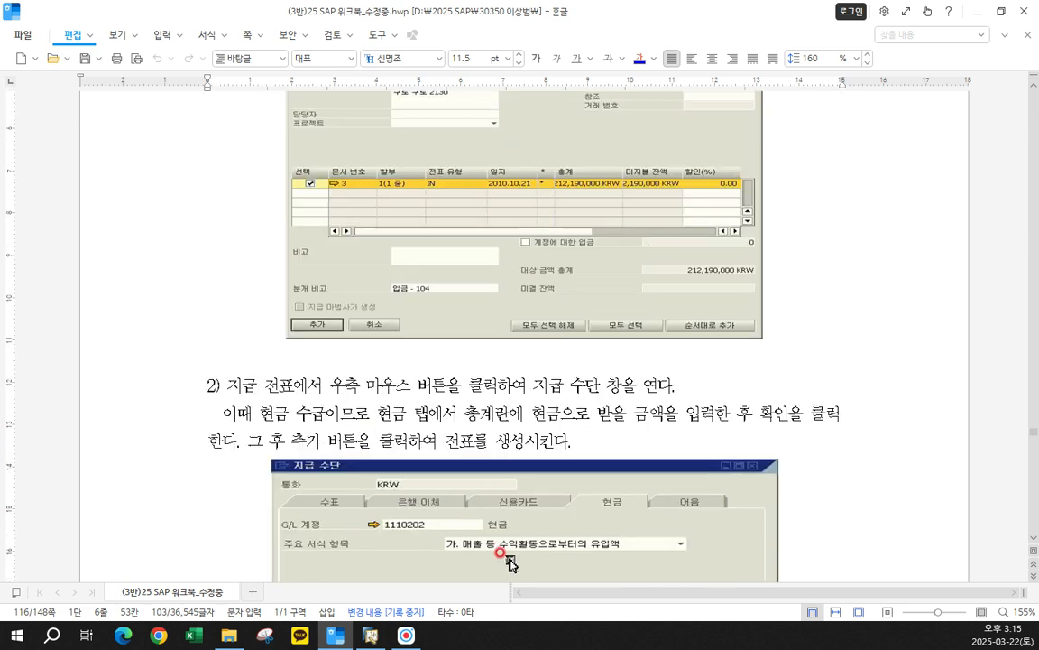
# - Switch to SAP Business One and open the 입금 form under 자금 관리, placing it beside the main menu
pyautogui.click(385, 637)
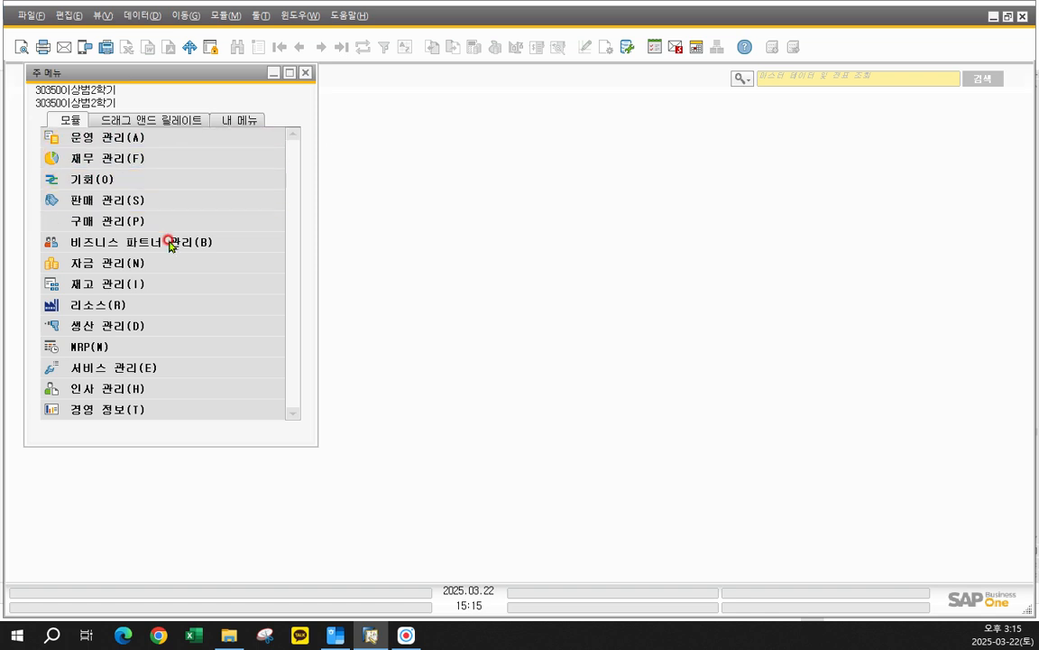
pyautogui.click(113, 263)
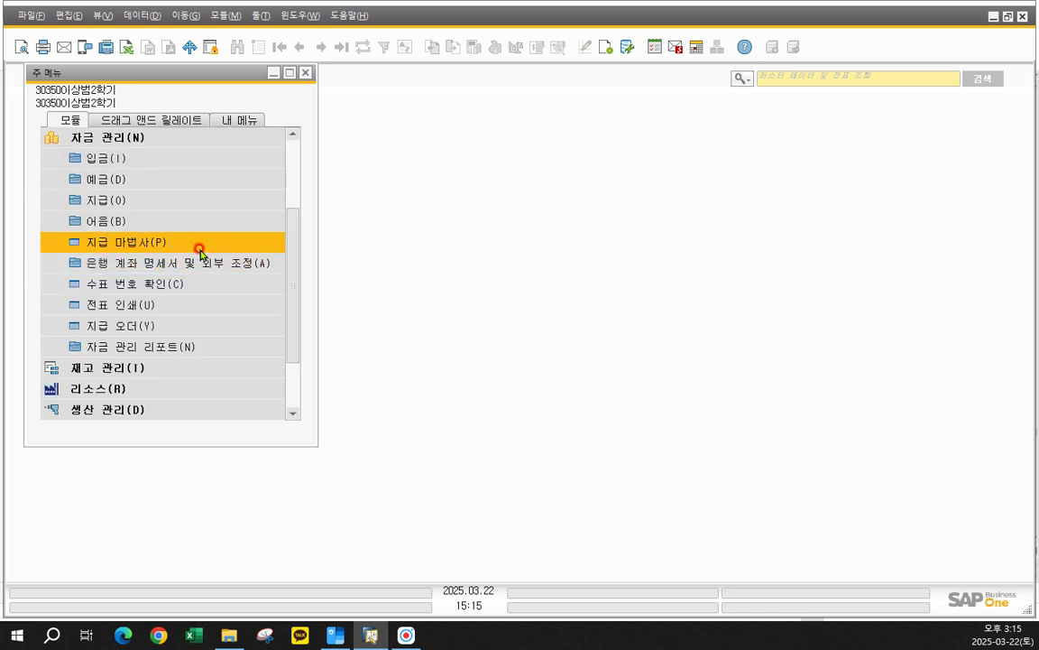
pyautogui.click(152, 160)
pyautogui.click(149, 177)
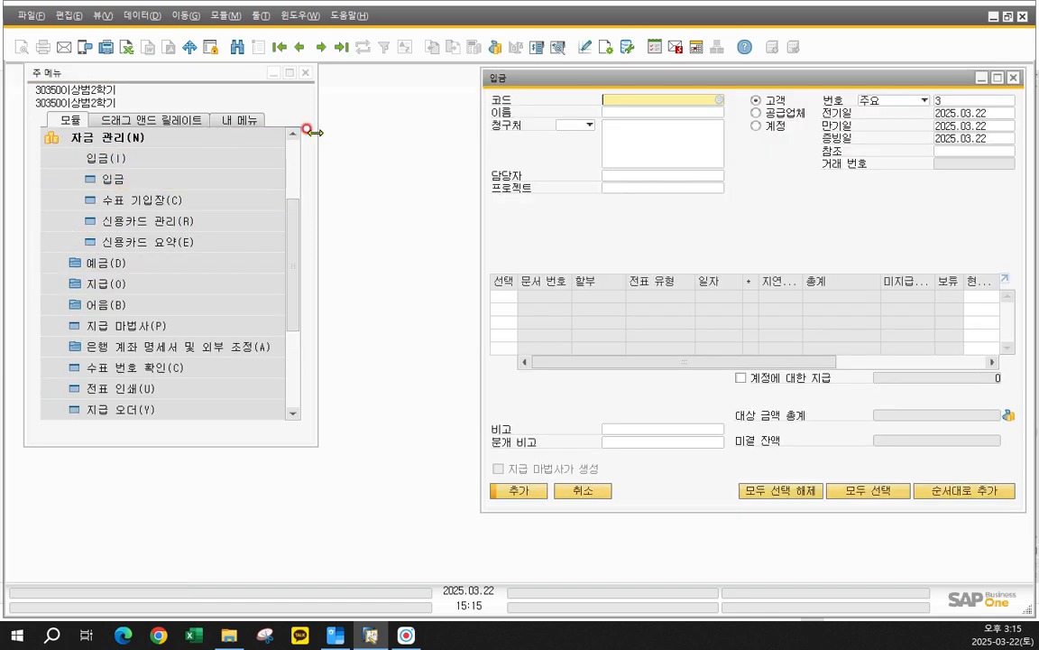
pyautogui.moveTo(521, 83); pyautogui.dragTo(367, 81)
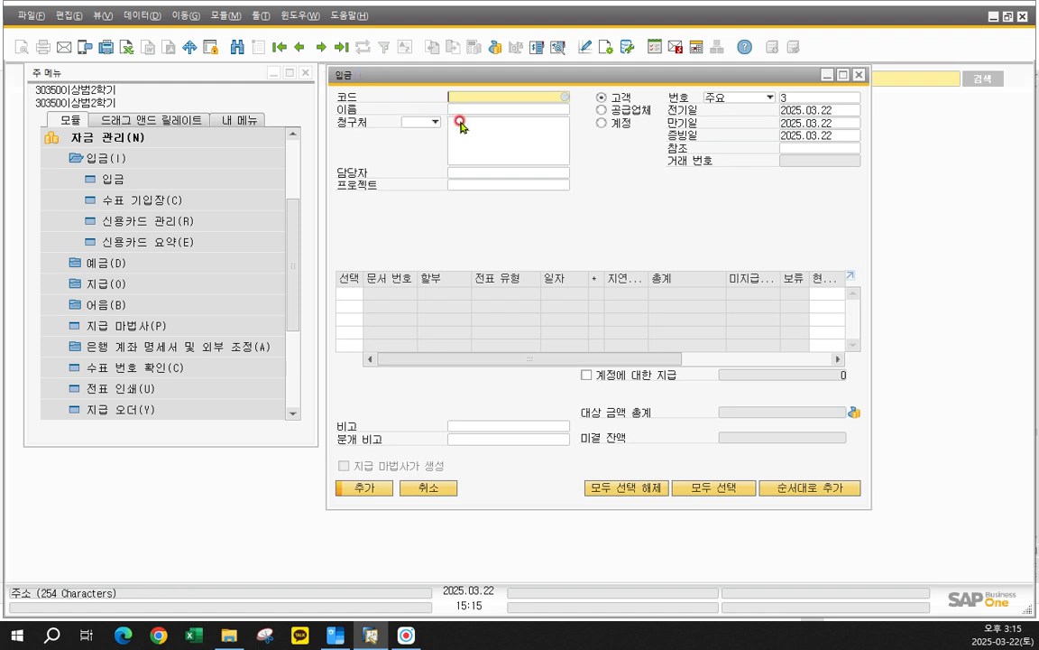
# - Display the latest 입금 record for ㈜BTB전자 and examine the journal entry linked to its transaction number
pyautogui.click(297, 49)
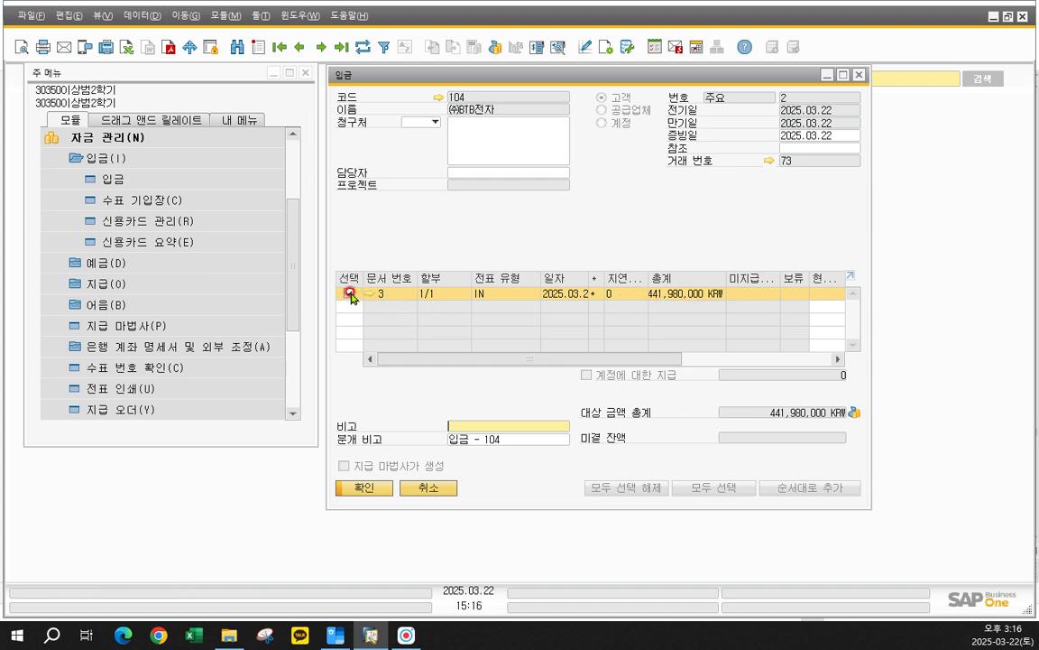
pyautogui.rightClick(487, 295)
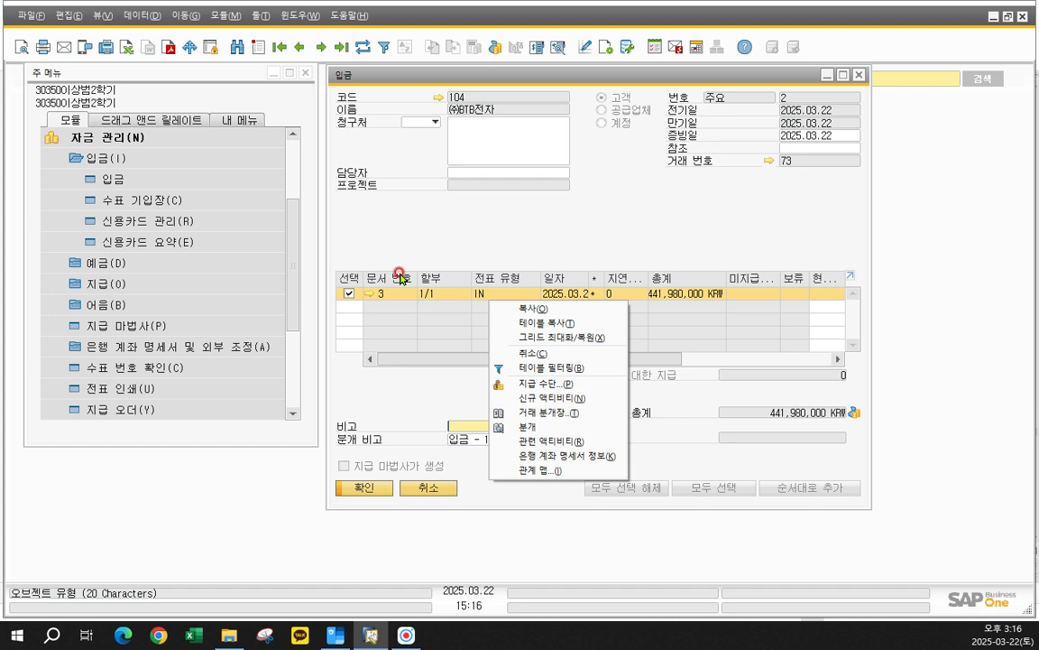
pyautogui.click(510, 217)
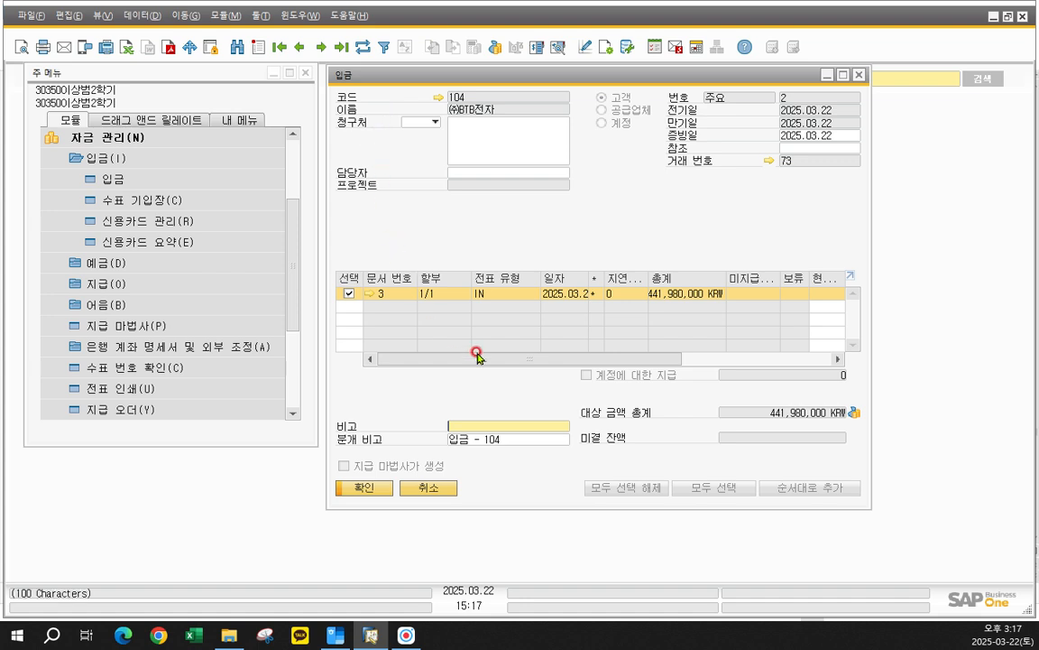
pyautogui.click(771, 163)
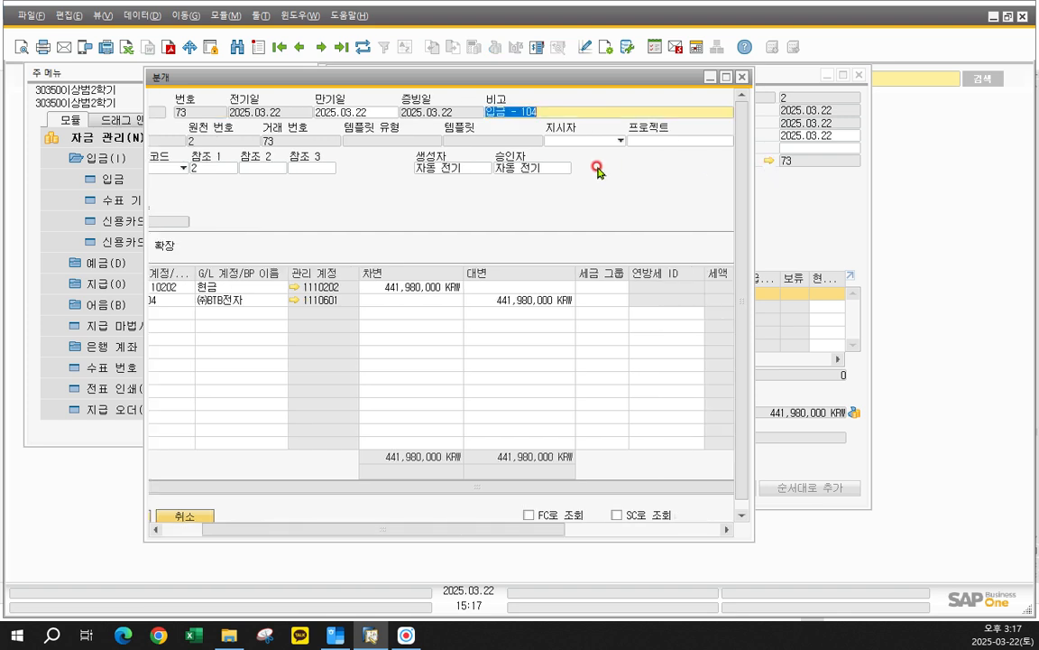
pyautogui.moveTo(754, 172); pyautogui.dragTo(830, 181)
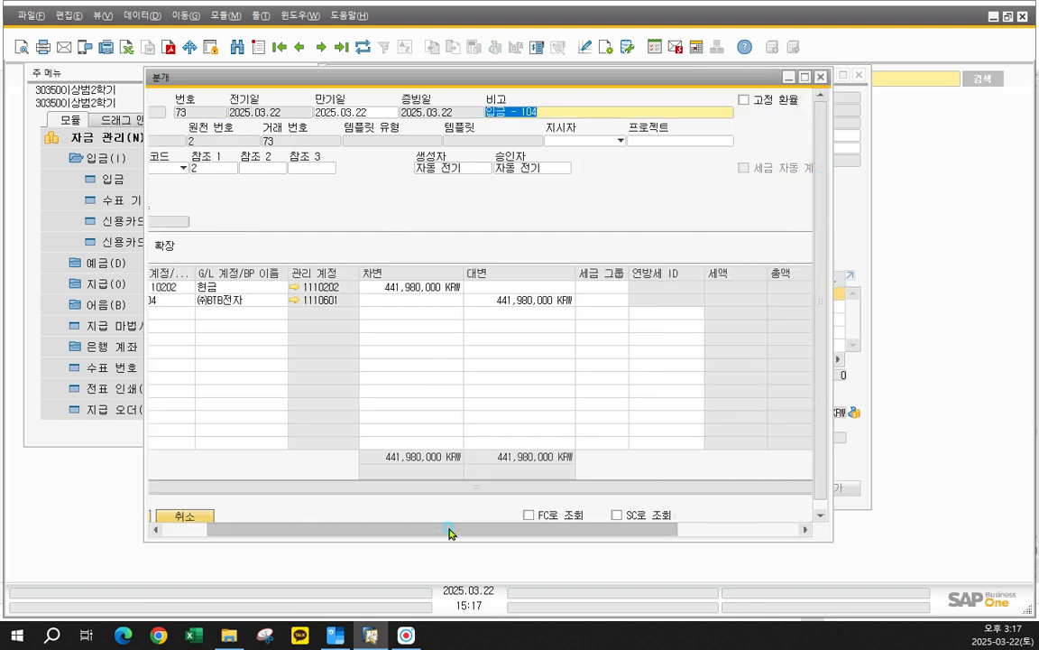
pyautogui.moveTo(449, 532); pyautogui.dragTo(387, 526)
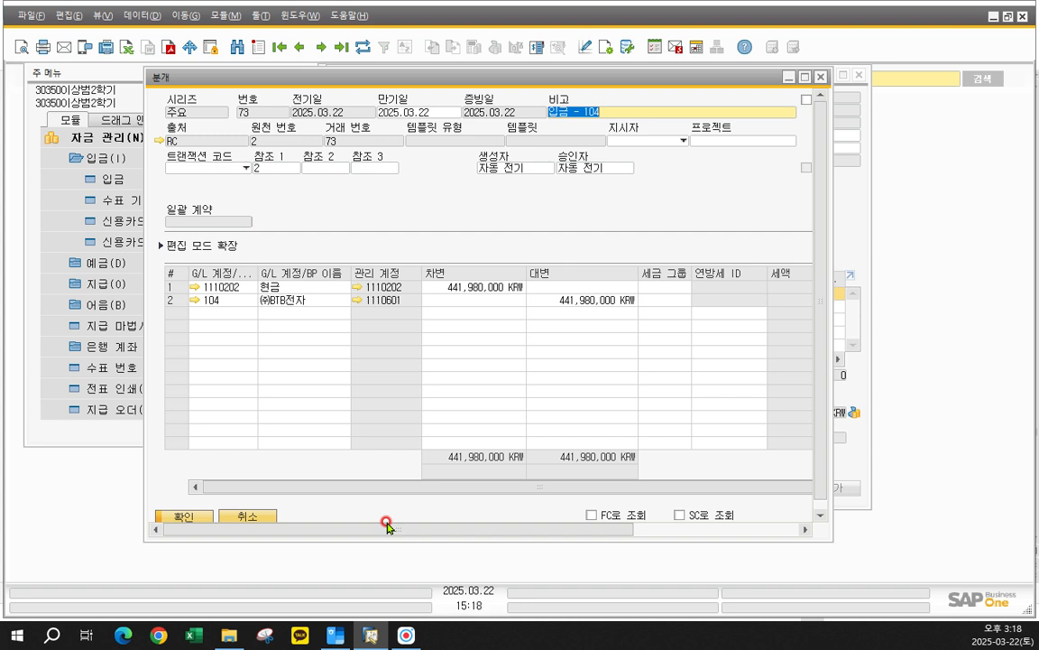
pyautogui.click(818, 80)
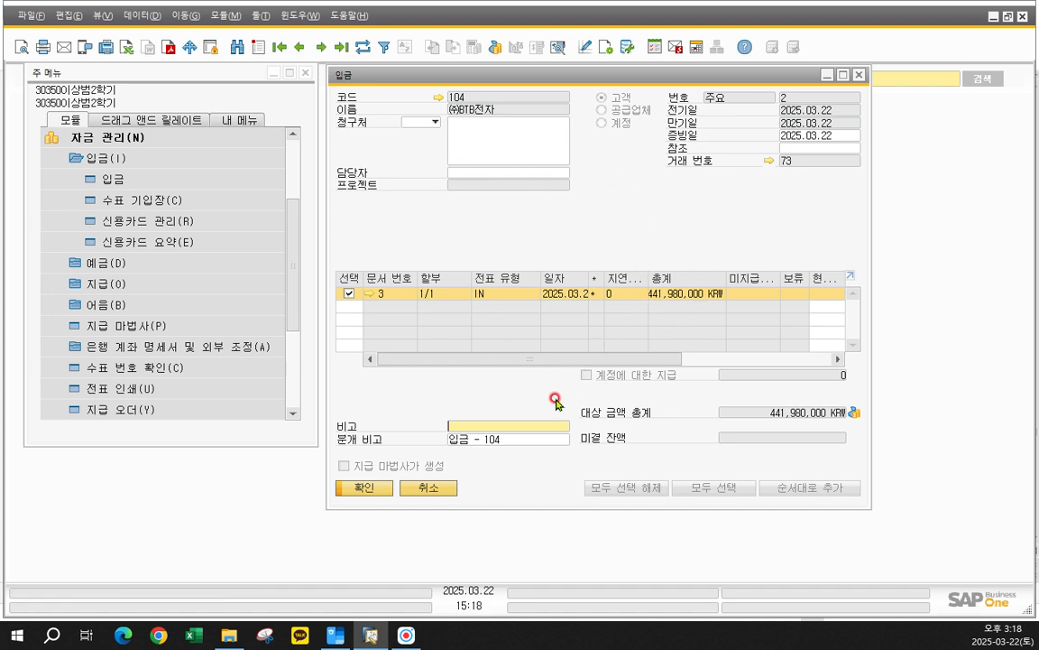
# - Cancel the ㈜BTB전자 receipt document and accept the irreversible cancellation with its reversing entry
pyautogui.rightClick(499, 219)
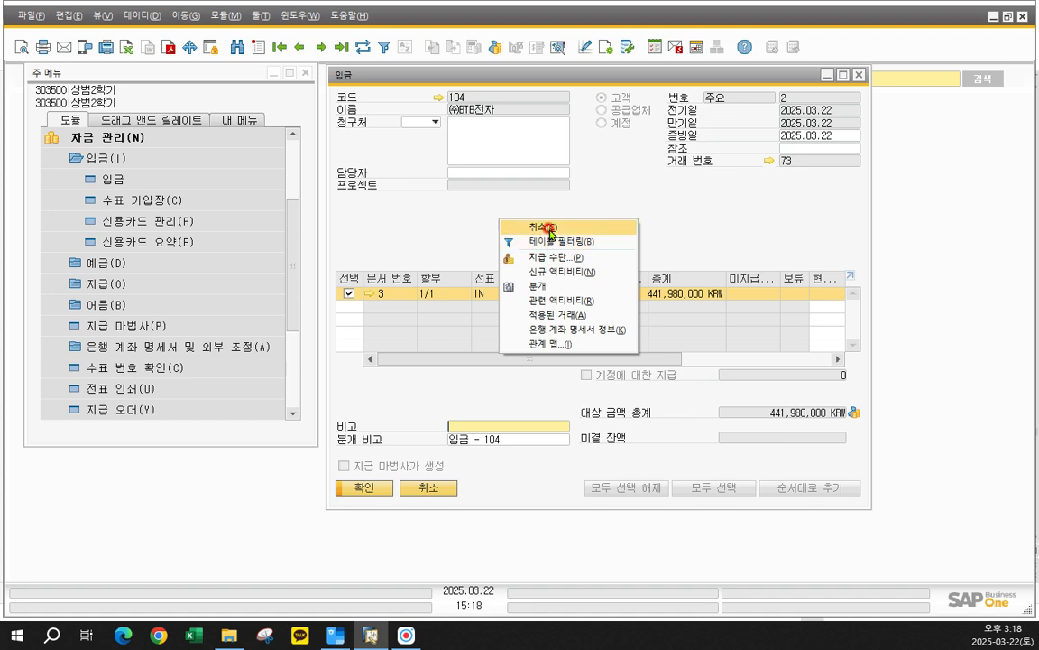
pyautogui.click(550, 228)
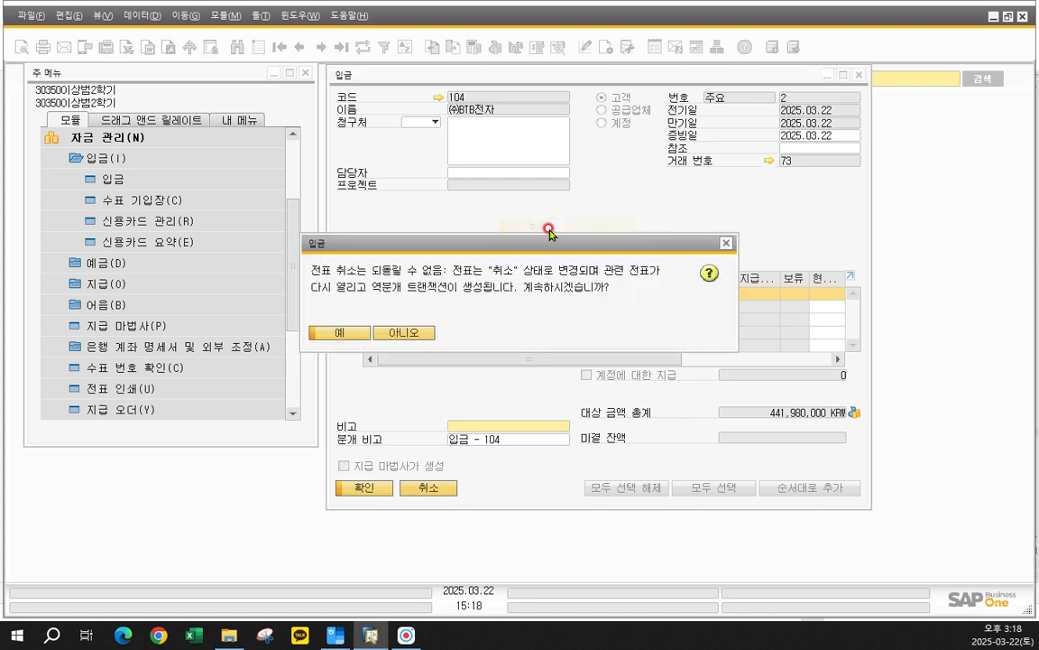
pyautogui.moveTo(551, 180); pyautogui.dragTo(545, 156)
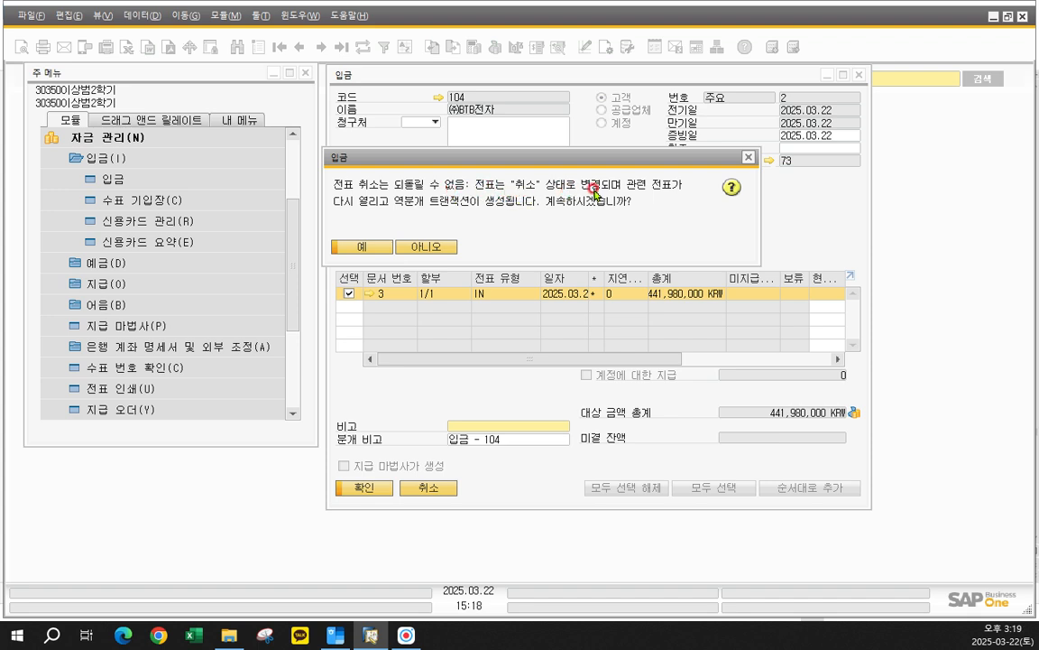
pyautogui.moveTo(566, 160); pyautogui.dragTo(269, 124)
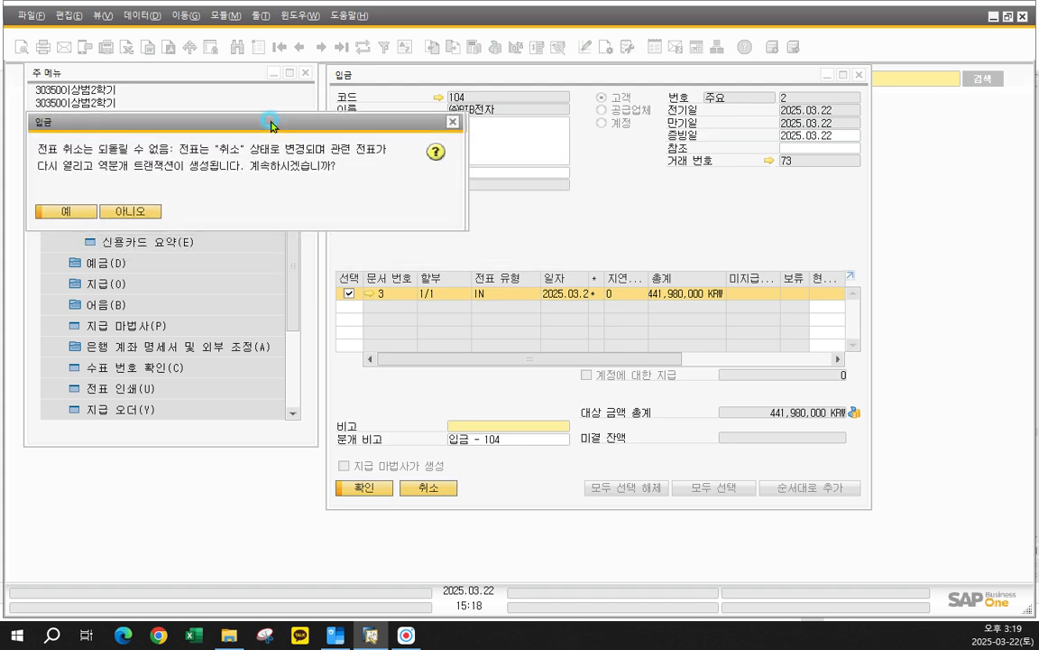
pyautogui.moveTo(530, 85); pyautogui.dragTo(652, 93)
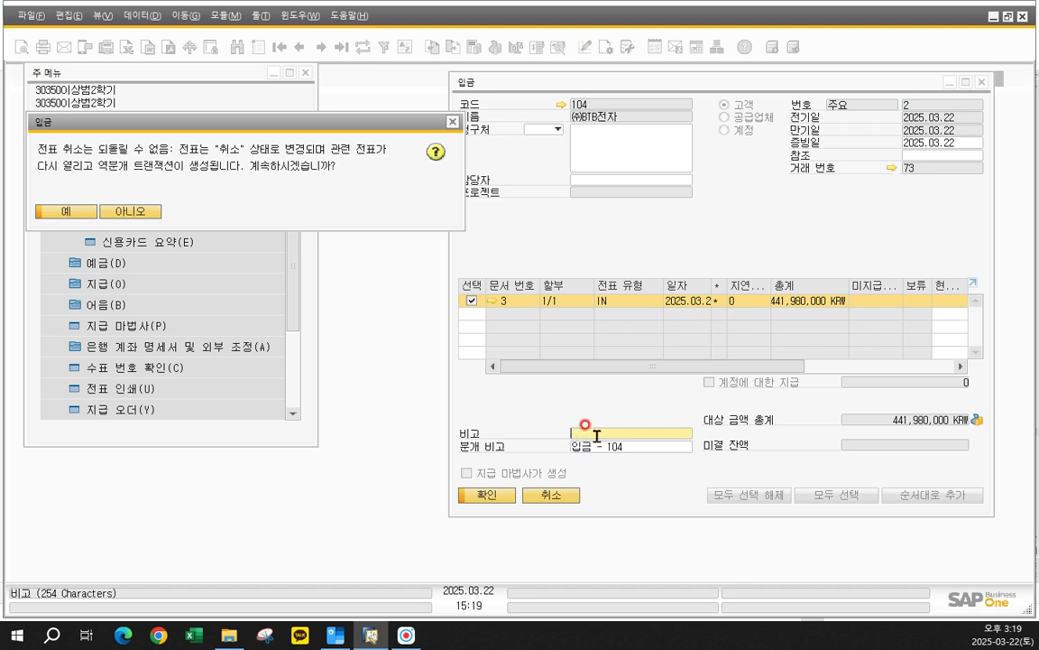
pyautogui.moveTo(368, 125); pyautogui.dragTo(440, 111)
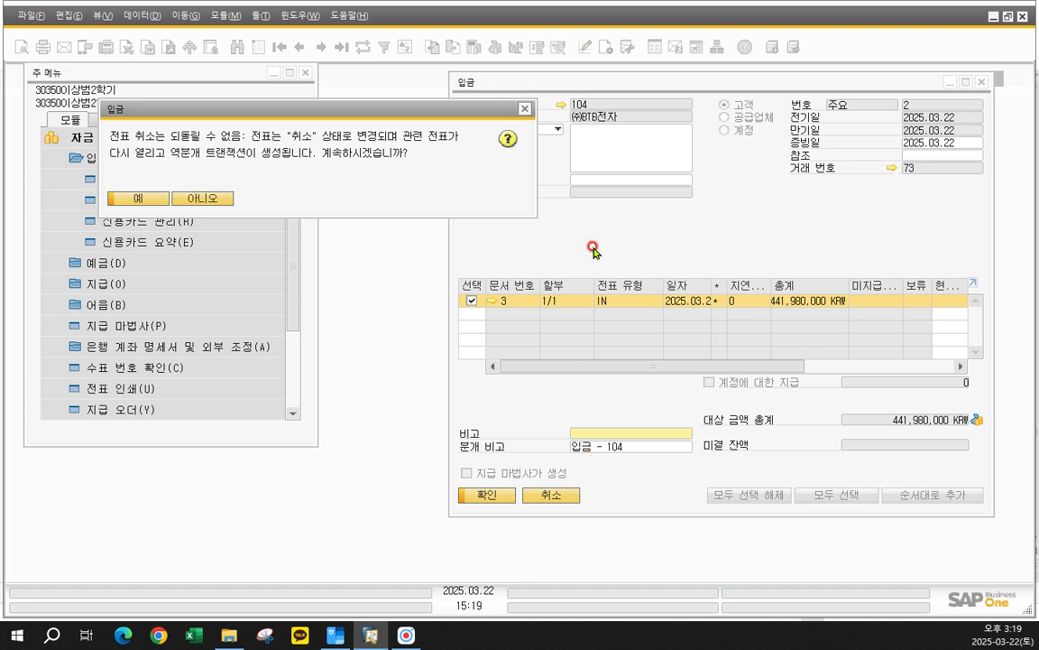
pyautogui.moveTo(337, 109); pyautogui.dragTo(376, 93)
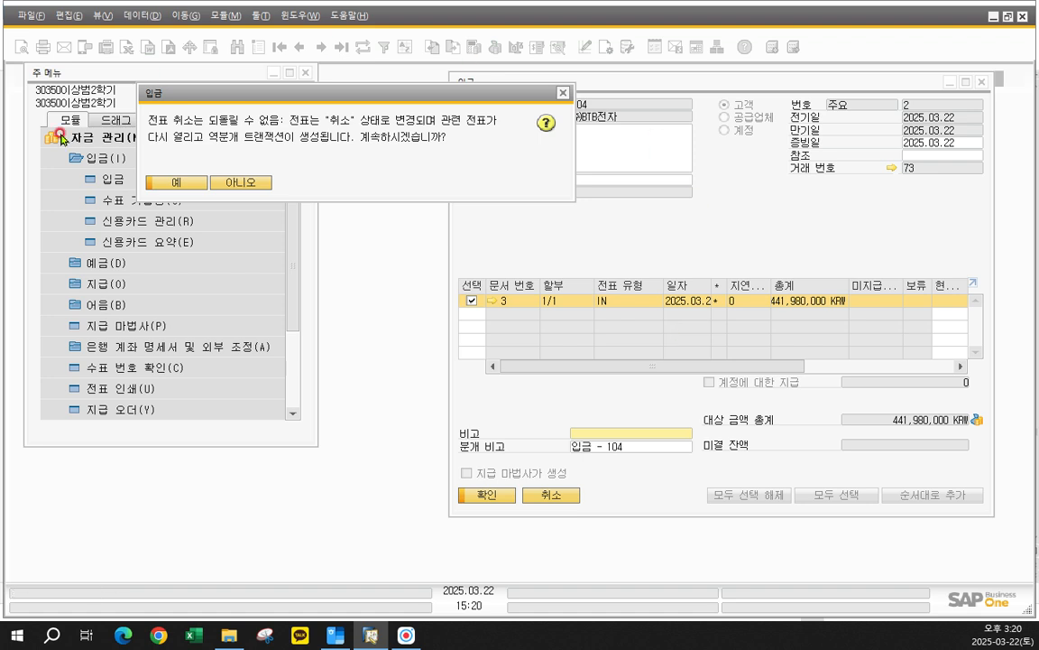
pyautogui.click(177, 185)
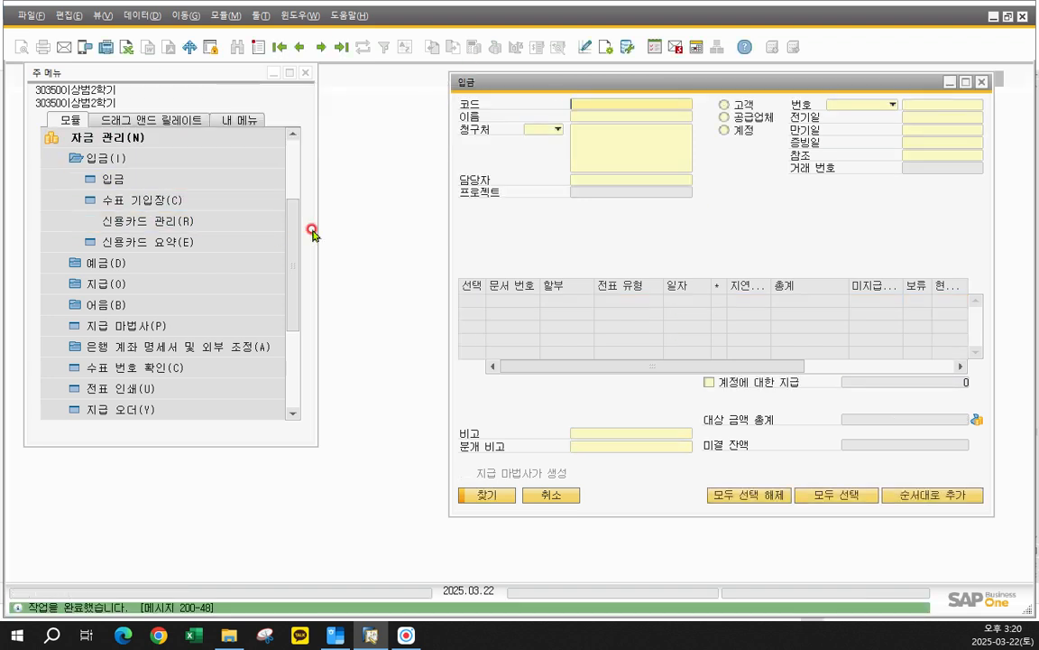
# - Browse the 입금 records to compare the cancelled ㈜BTB전자 receipt with the preceding 하트전자㈜ receipt
pyautogui.moveTo(573, 85); pyautogui.dragTo(448, 84)
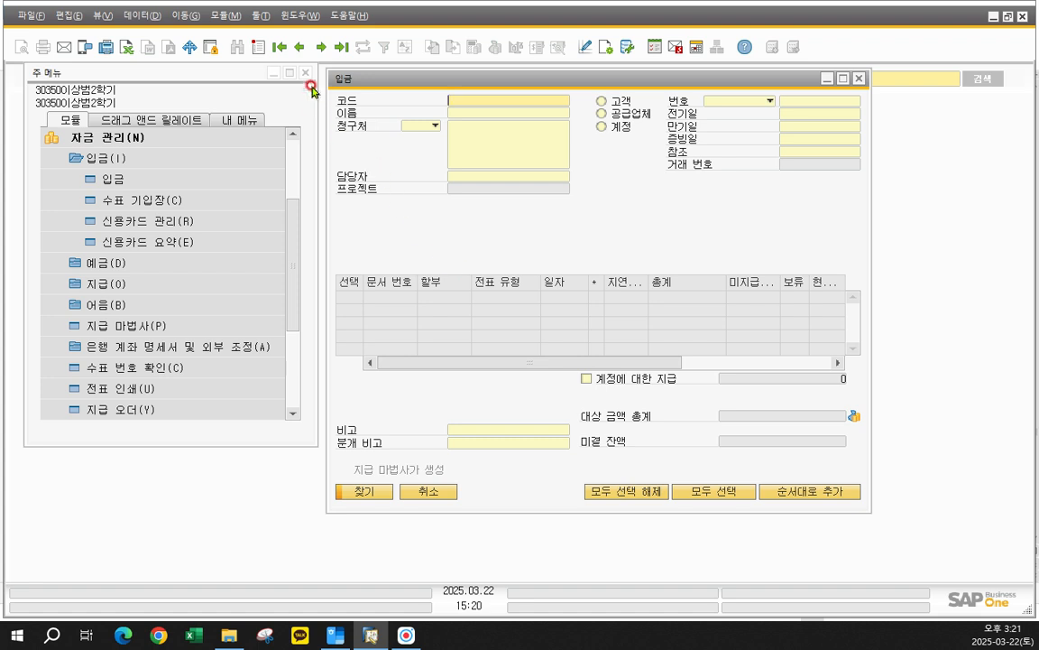
pyautogui.click(297, 45)
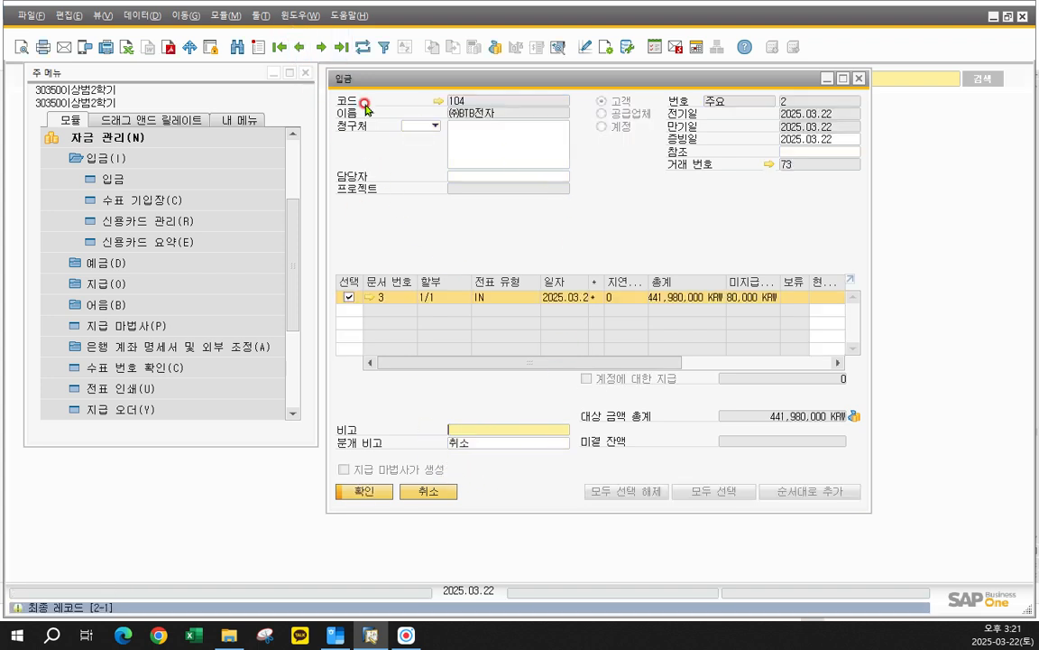
pyautogui.click(299, 47)
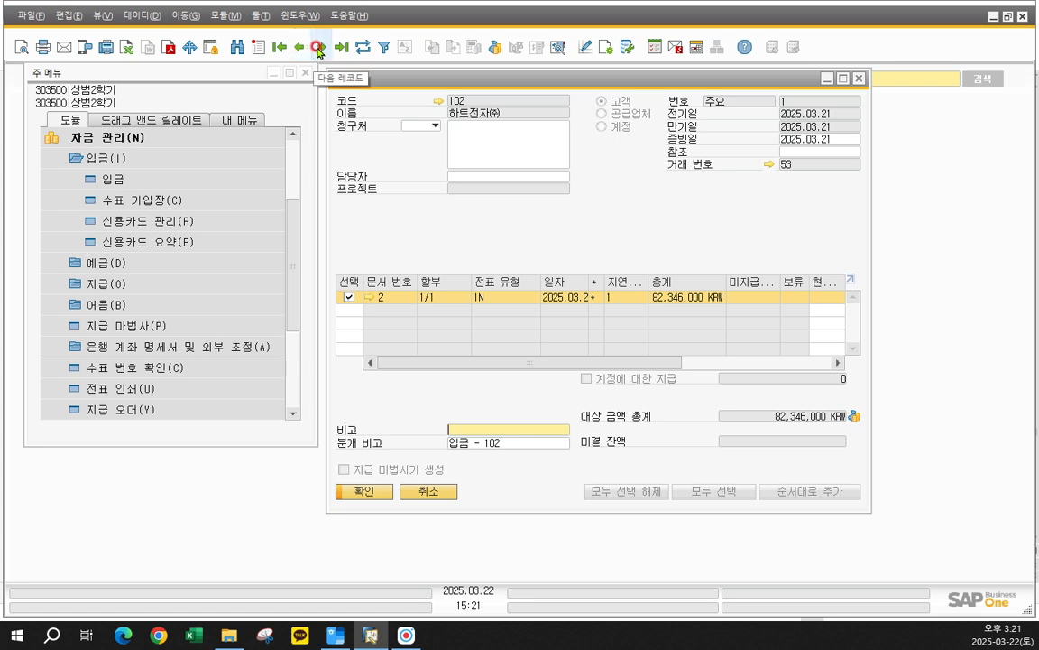
pyautogui.click(322, 47)
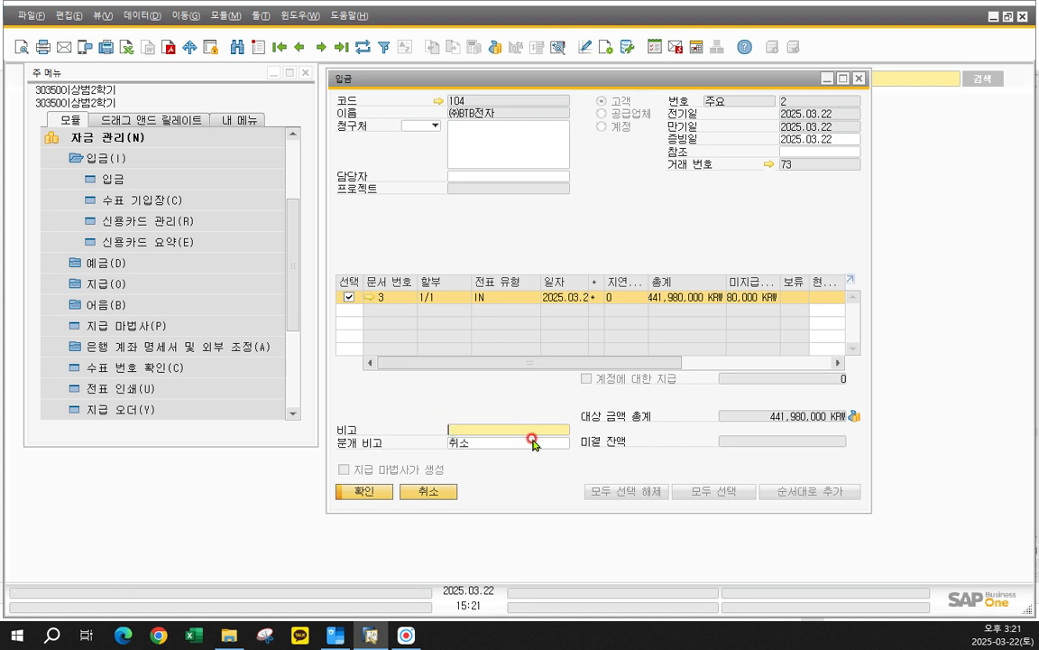
# - Examine the original journal entry linked to the transaction number of the cancelled ㈜BTB전자 receipt
pyautogui.moveTo(474, 85); pyautogui.dragTo(493, 85)
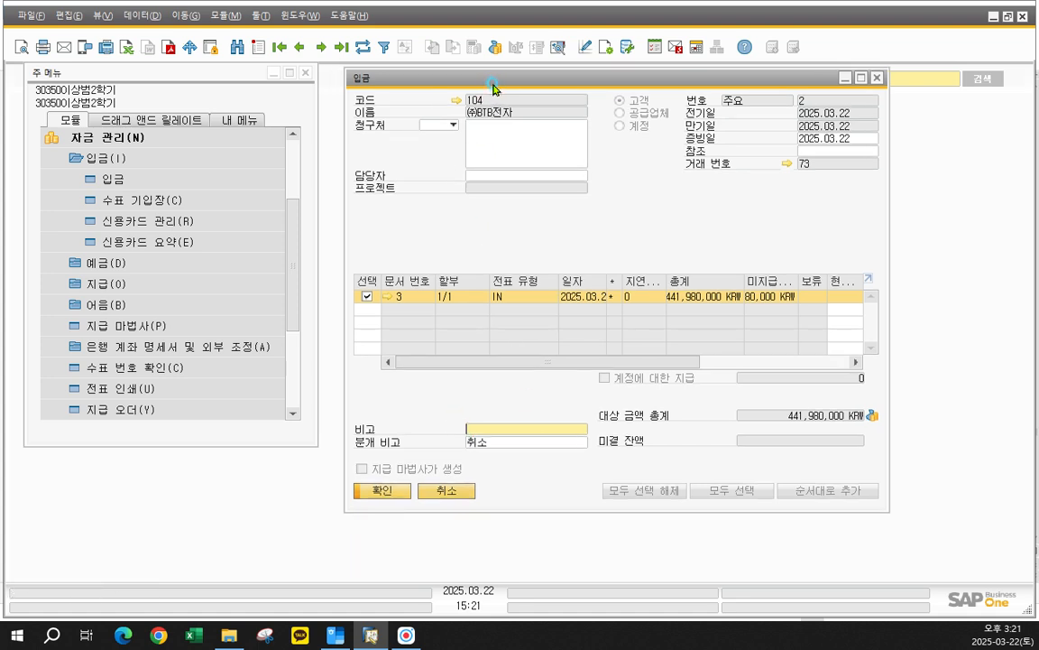
pyautogui.click(788, 167)
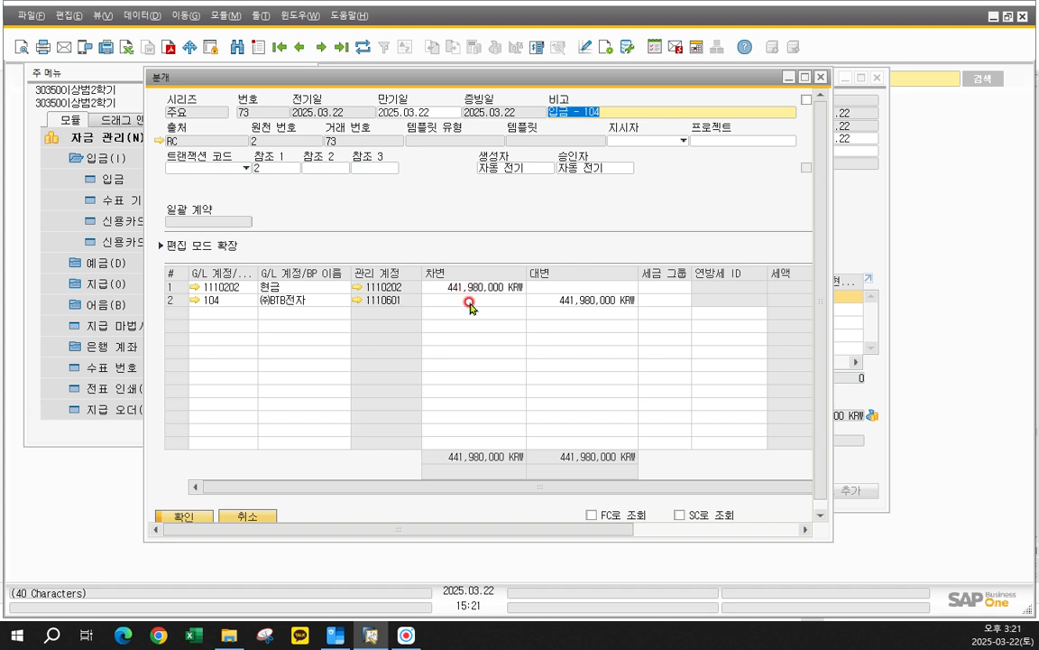
pyautogui.click(820, 78)
pyautogui.moveTo(580, 81); pyautogui.dragTo(606, 83)
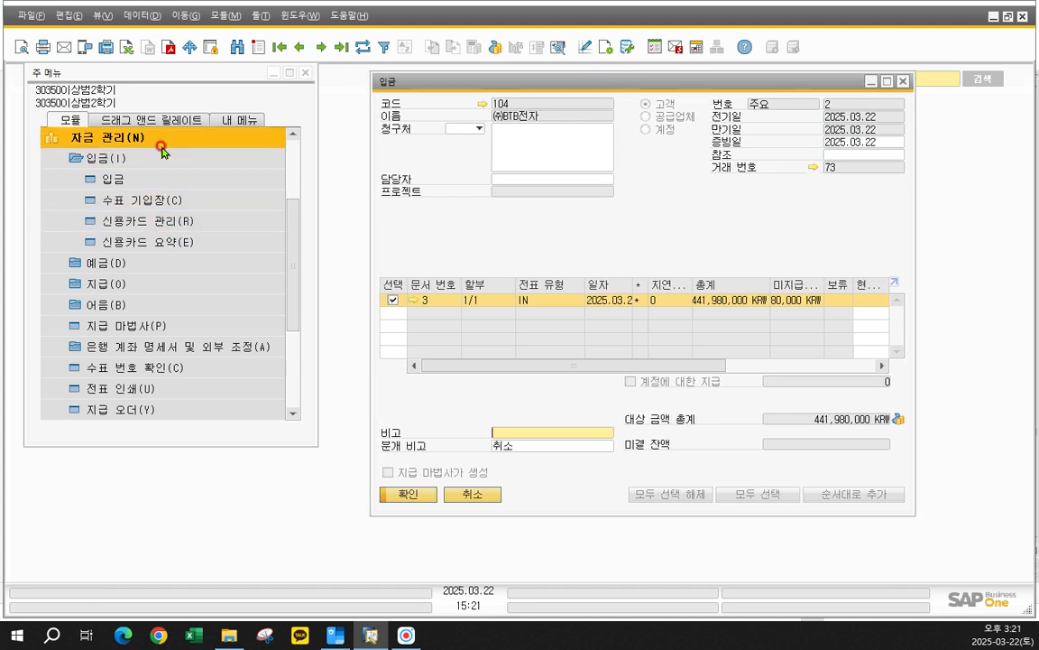
# - Open the 분개 form under 재무 관리 and examine the latest journal entry, which reverses the cancelled ㈜BTB전자 receipt
pyautogui.click(138, 136)
pyautogui.click(135, 159)
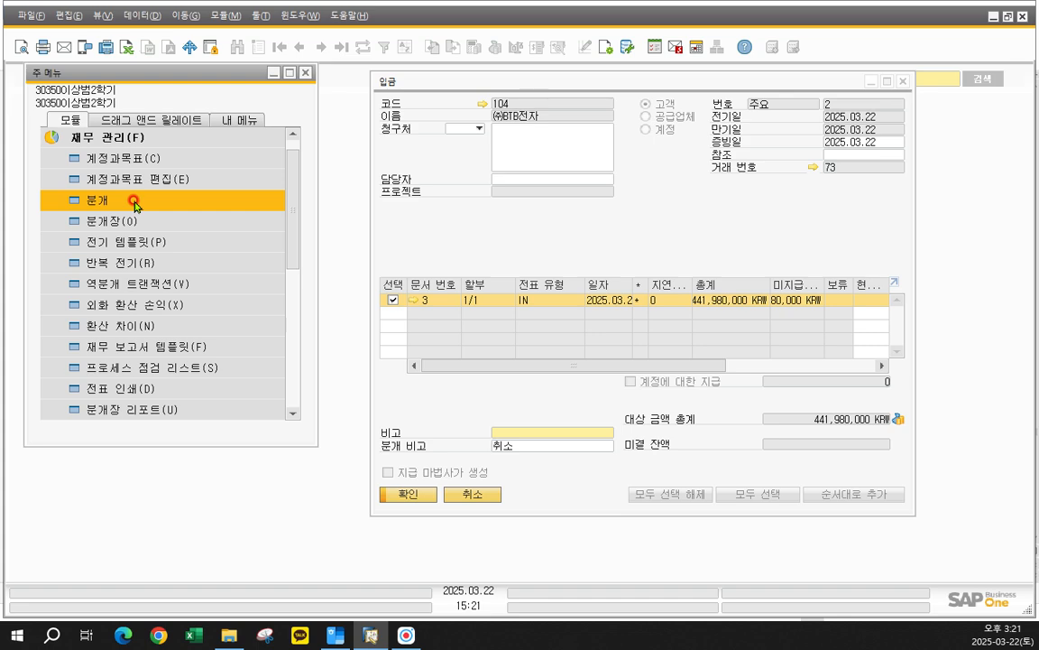
pyautogui.click(134, 201)
pyautogui.moveTo(293, 83); pyautogui.dragTo(405, 84)
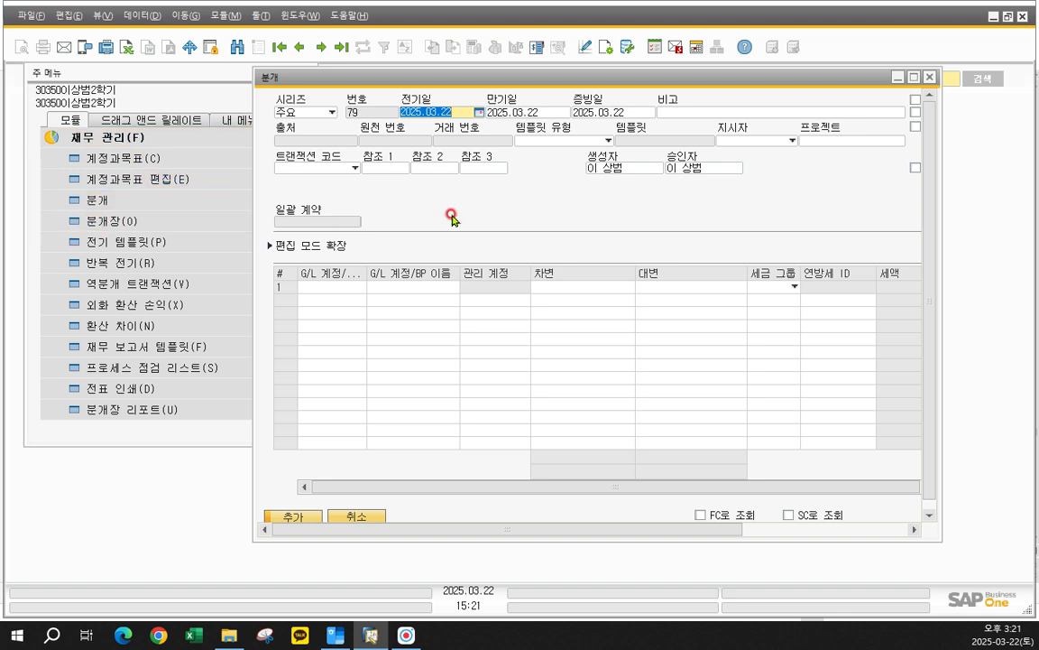
pyautogui.click(298, 47)
pyautogui.moveTo(364, 89); pyautogui.dragTo(388, 88)
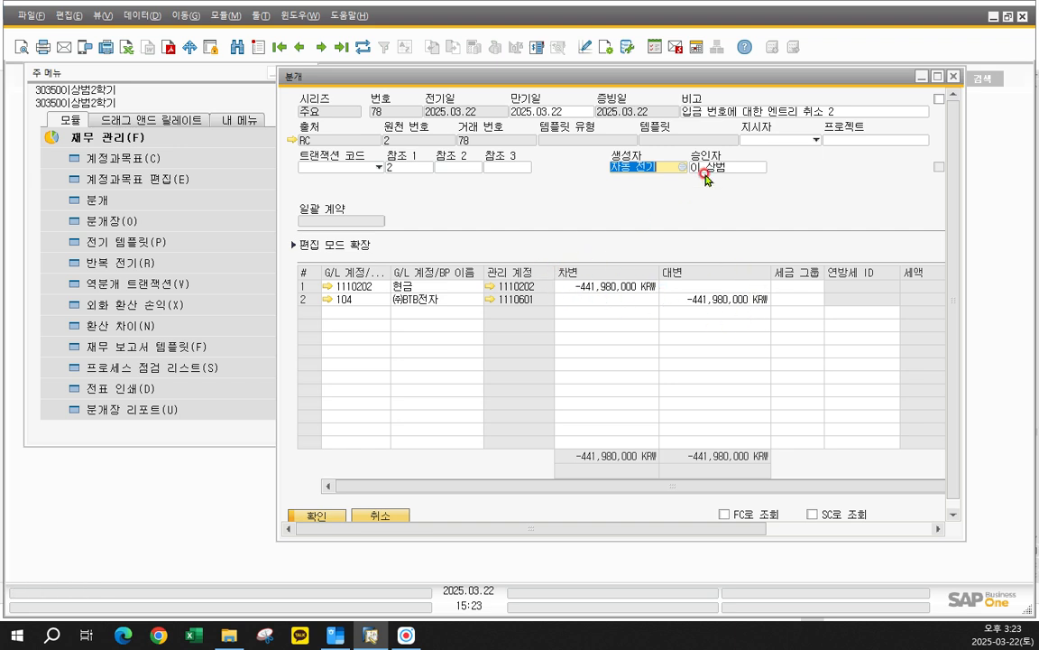
pyautogui.click(954, 78)
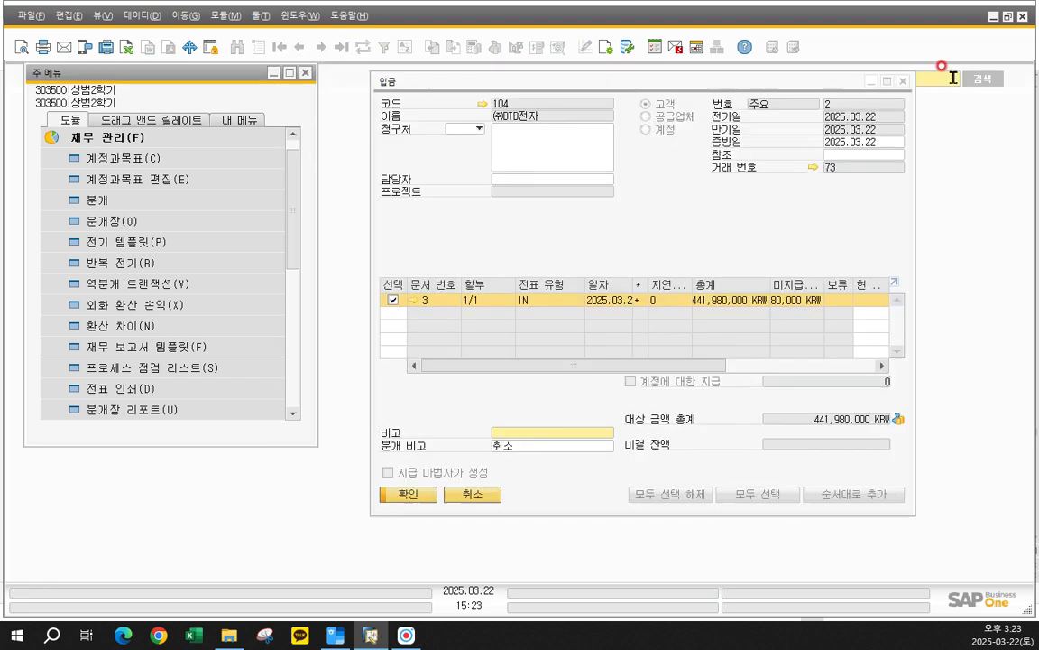
# - Switch to the Hangul workbook and review the 전표확인 and 입금 및 지급의 취소 sections on page 117
pyautogui.click(337, 635)
pyautogui.scroll(-10, 438, 405)
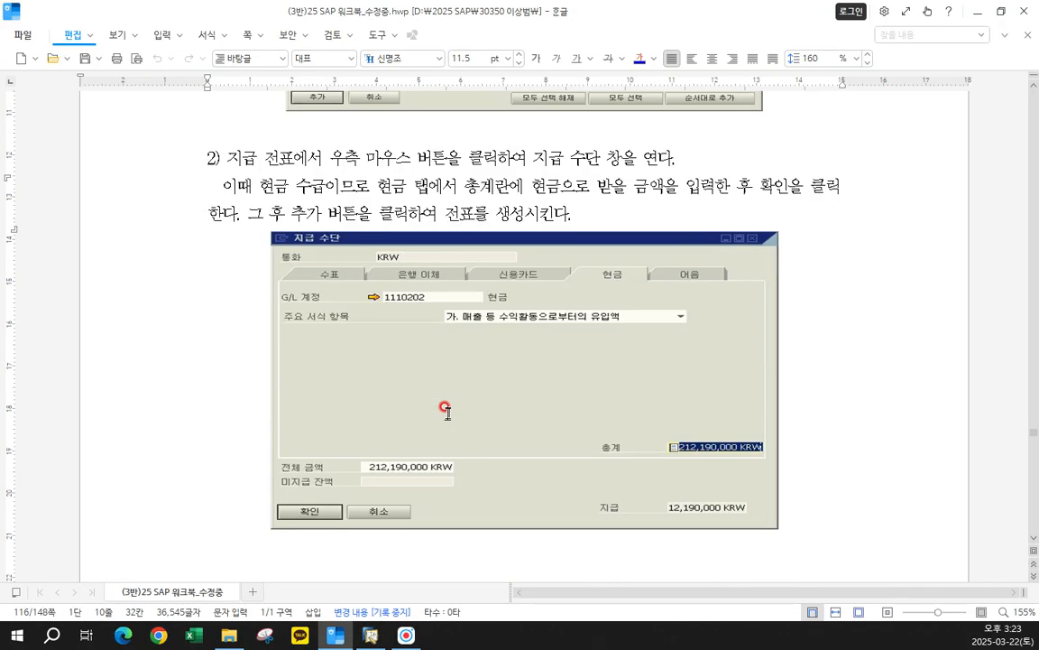
pyautogui.scroll(-4, 453, 379)
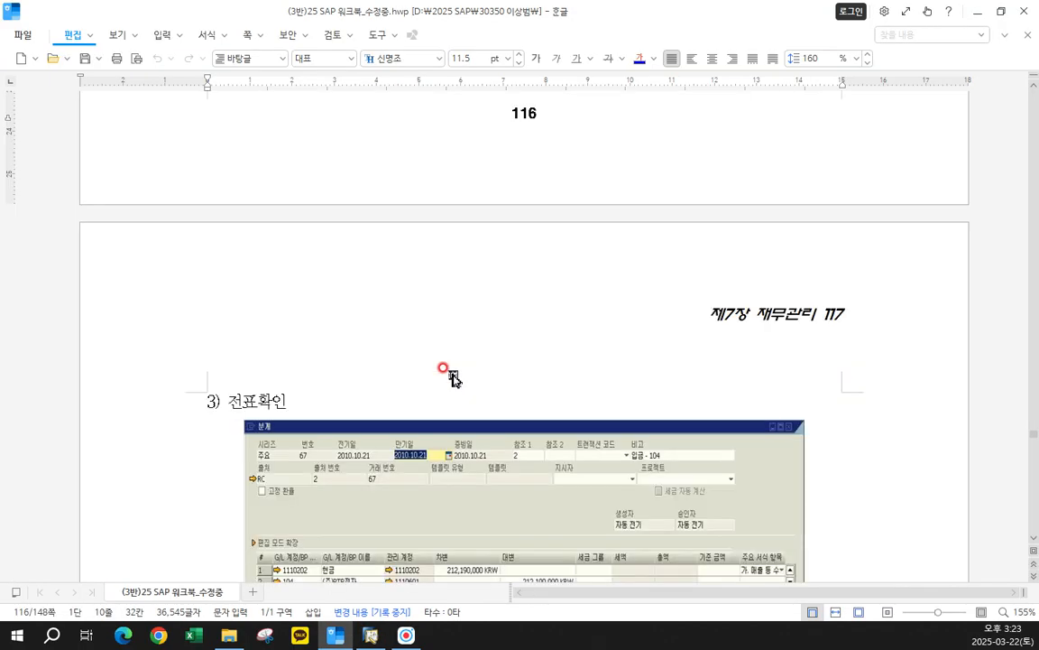
pyautogui.scroll(-5, 453, 379)
pyautogui.scroll(-5, 498, 365)
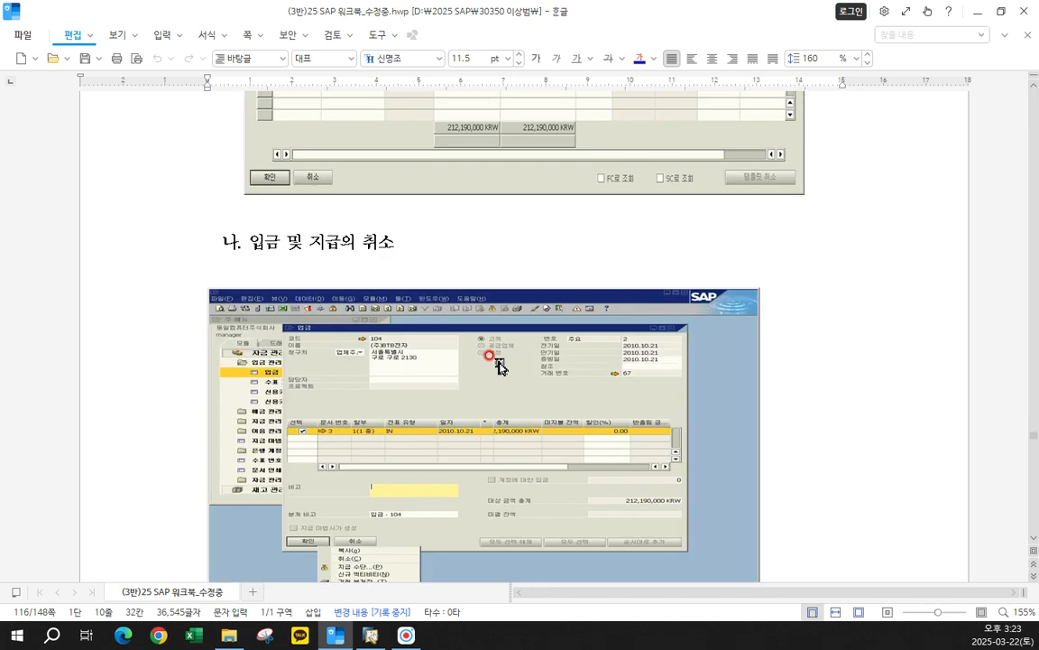
pyautogui.scroll(-13, 498, 365)
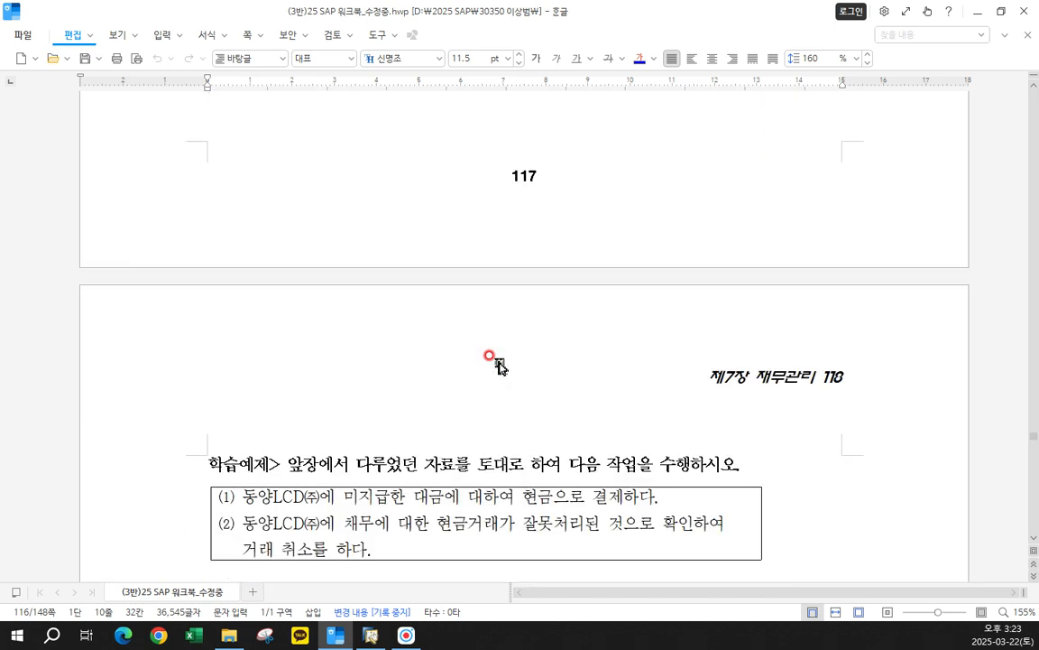
pyautogui.scroll(10, 498, 365)
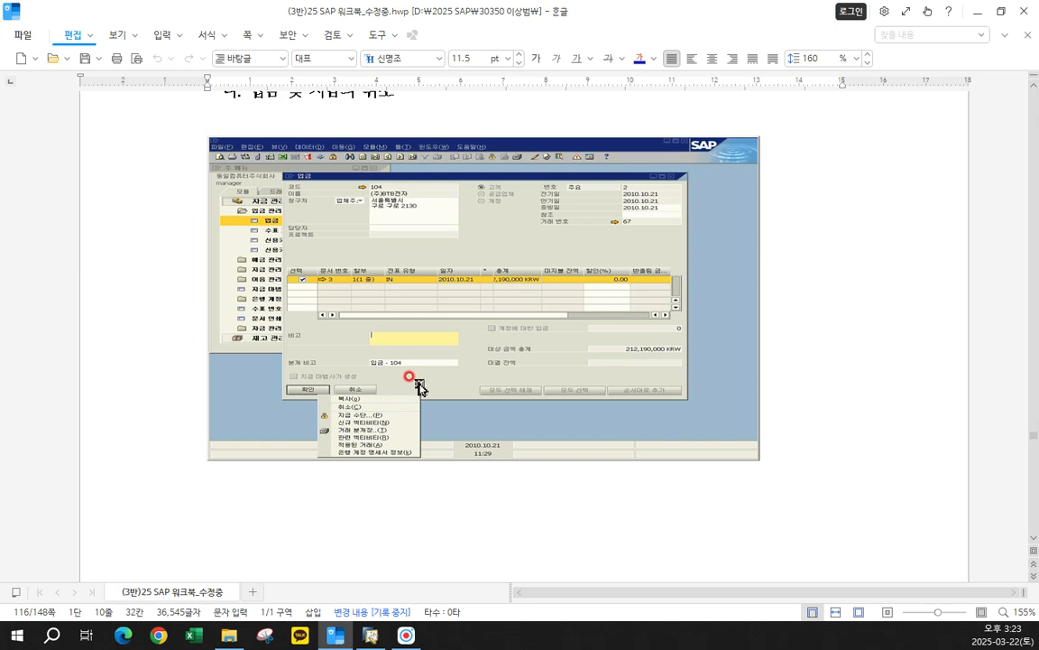
pyautogui.scroll(1, 417, 305)
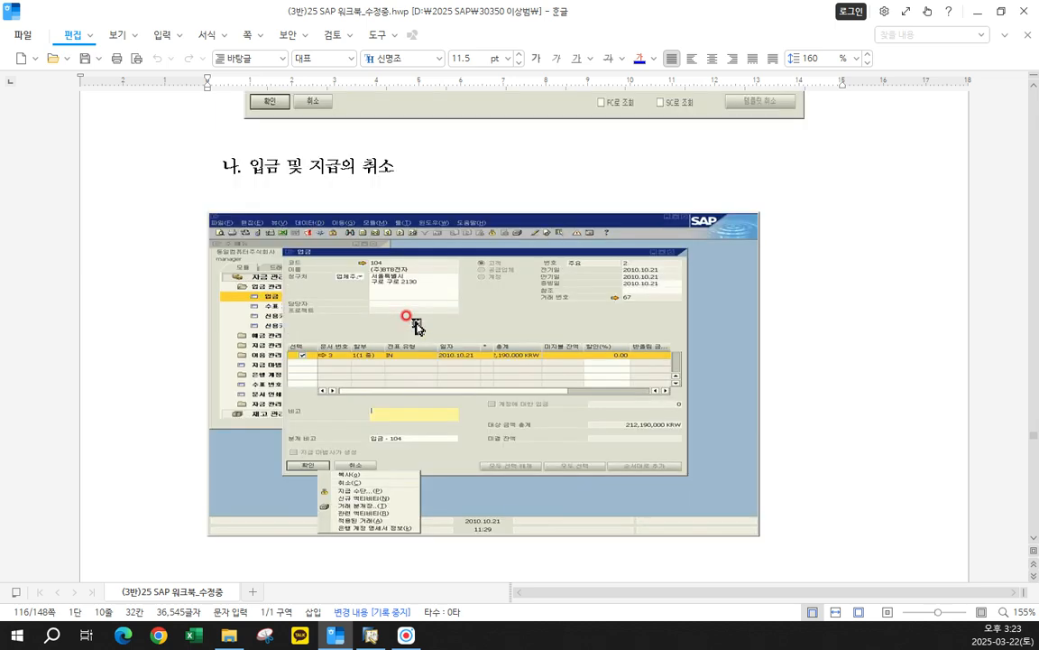
# - Read the 학습예제 on page 118 about paying 동양LCD㈜ in cash and cancelling that transaction, highlighting the first task
pyautogui.scroll(-9, 417, 327)
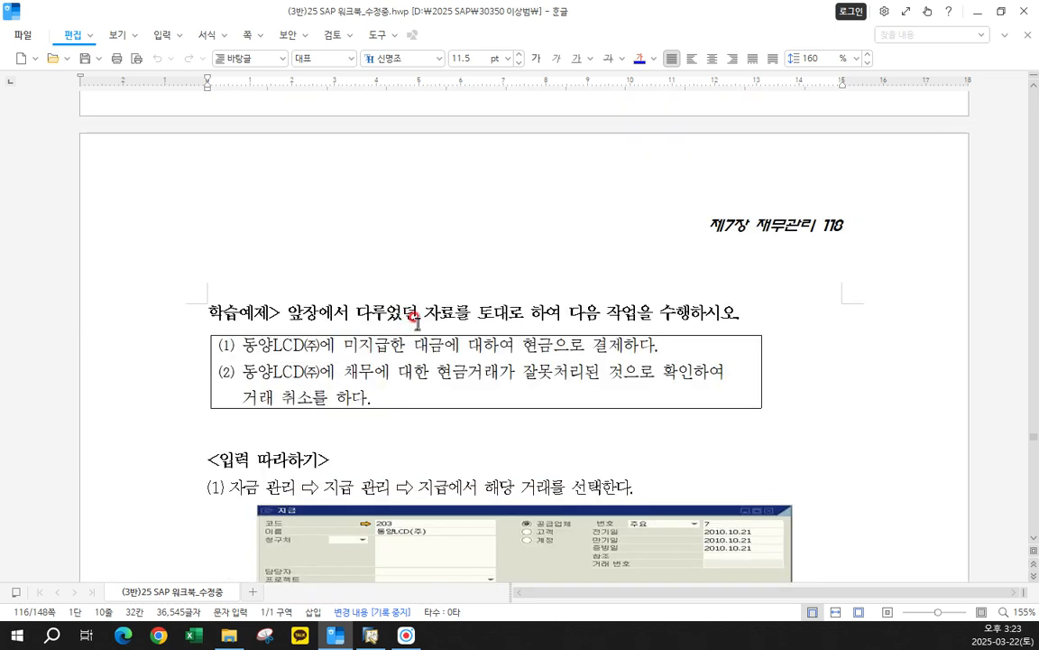
pyautogui.scroll(-1, 508, 351)
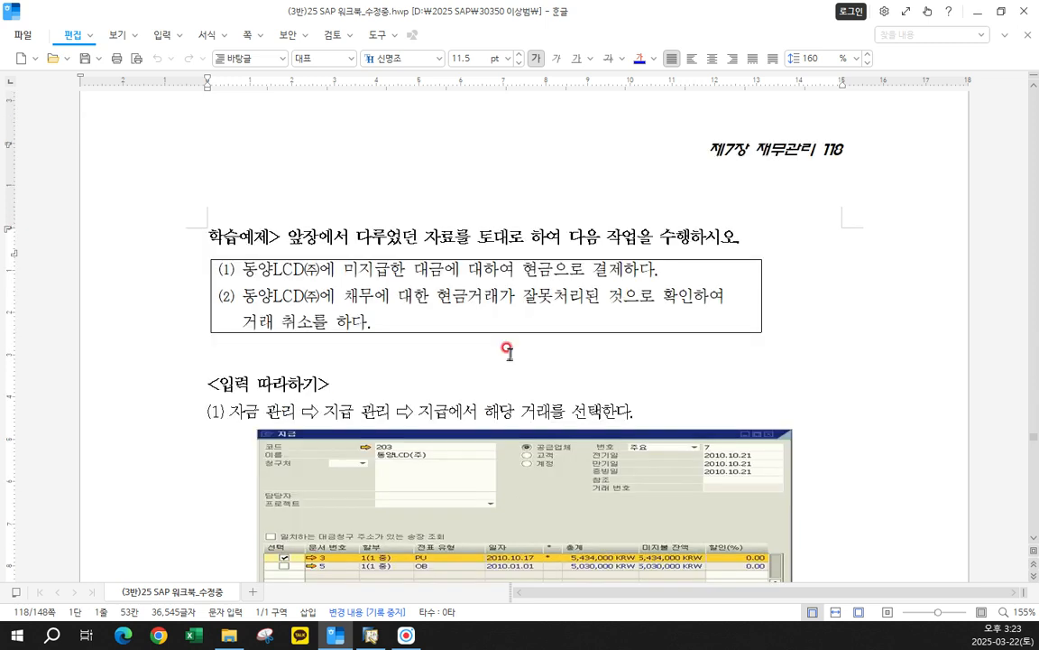
pyautogui.scroll(-1, 508, 350)
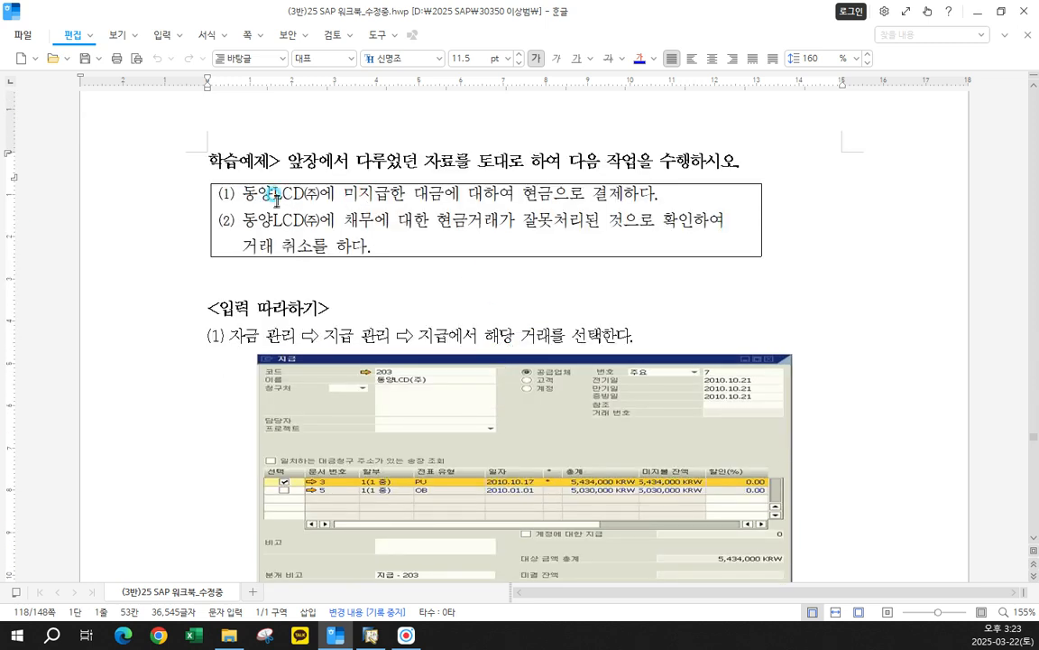
pyautogui.moveTo(276, 200); pyautogui.dragTo(566, 252)
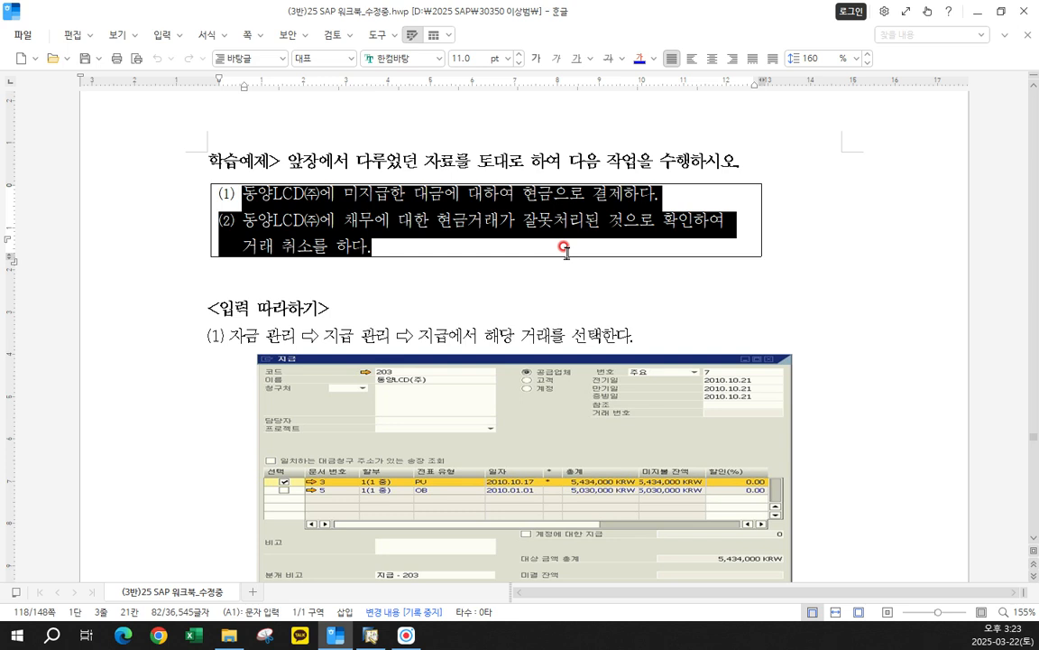
pyautogui.click(478, 262)
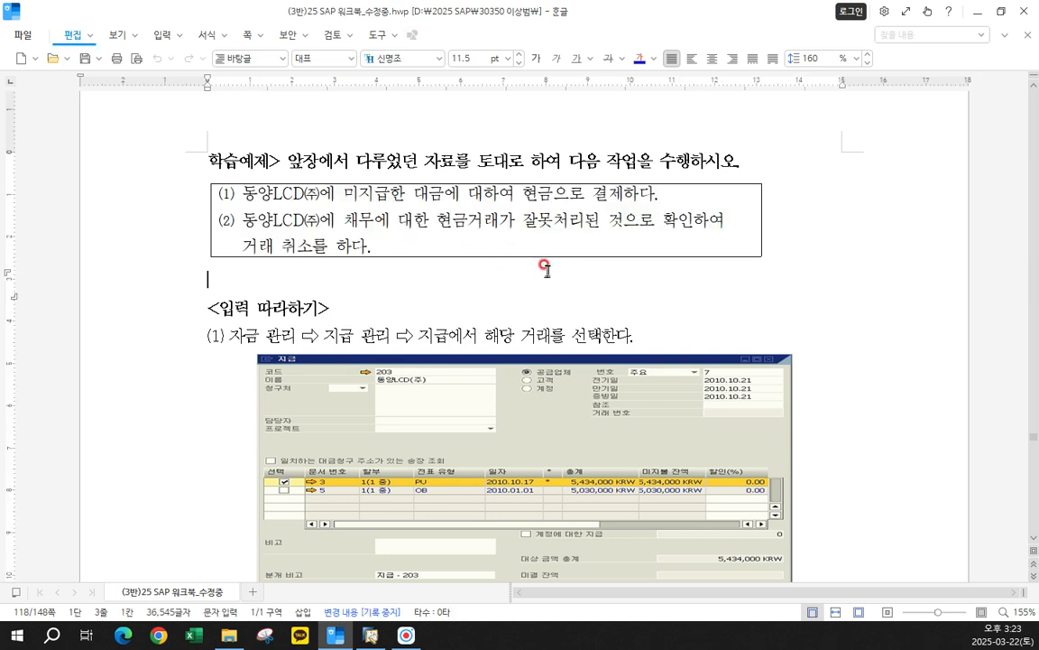
pyautogui.moveTo(232, 193); pyautogui.dragTo(684, 203)
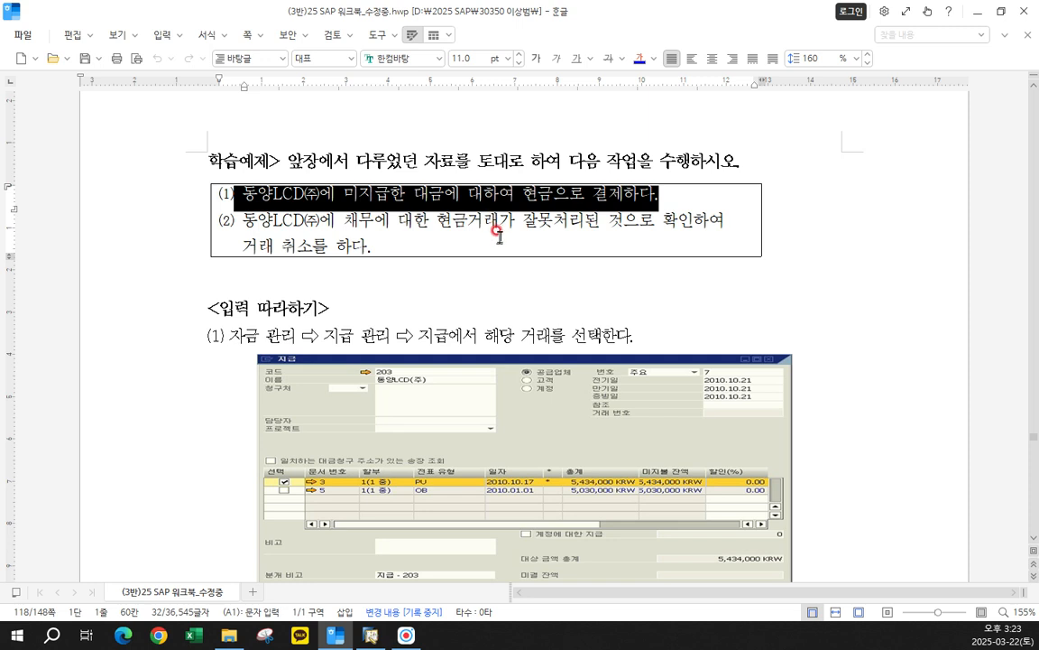
# - Switch to SAP Business One, close the 입금 form and open the 지급 form under 자금 관리 beside the main menu
pyautogui.click(371, 636)
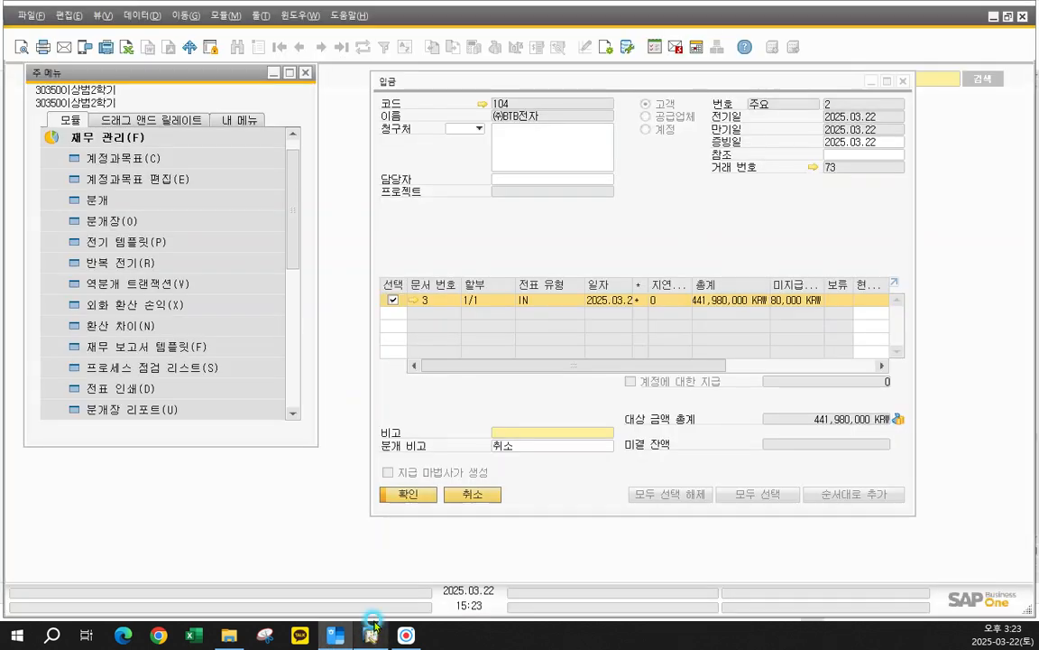
pyautogui.click(908, 81)
pyautogui.click(106, 137)
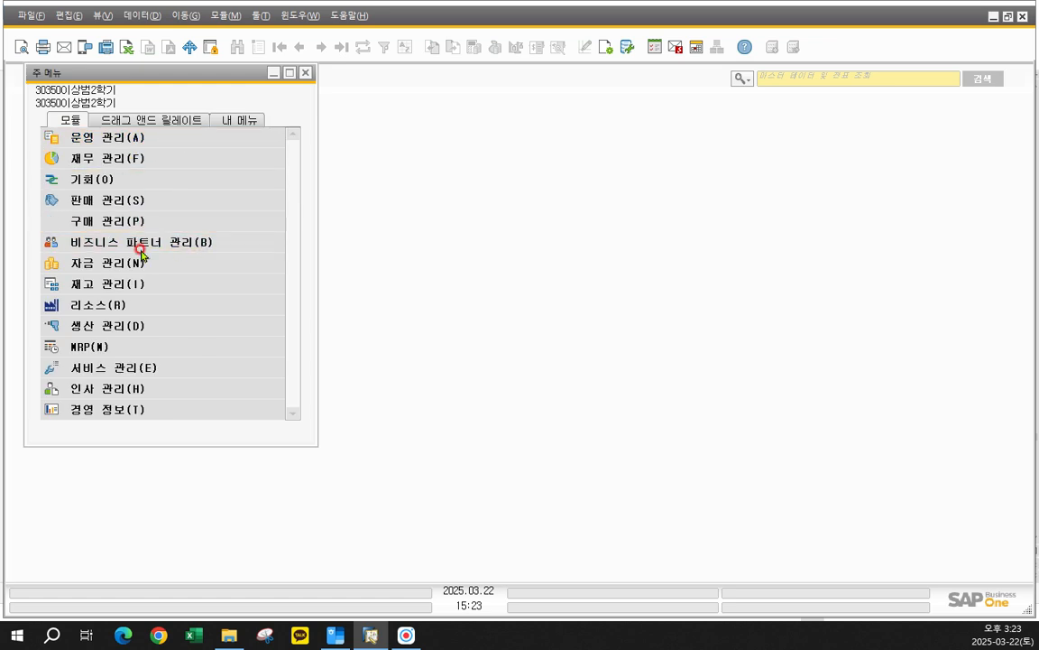
pyautogui.click(140, 263)
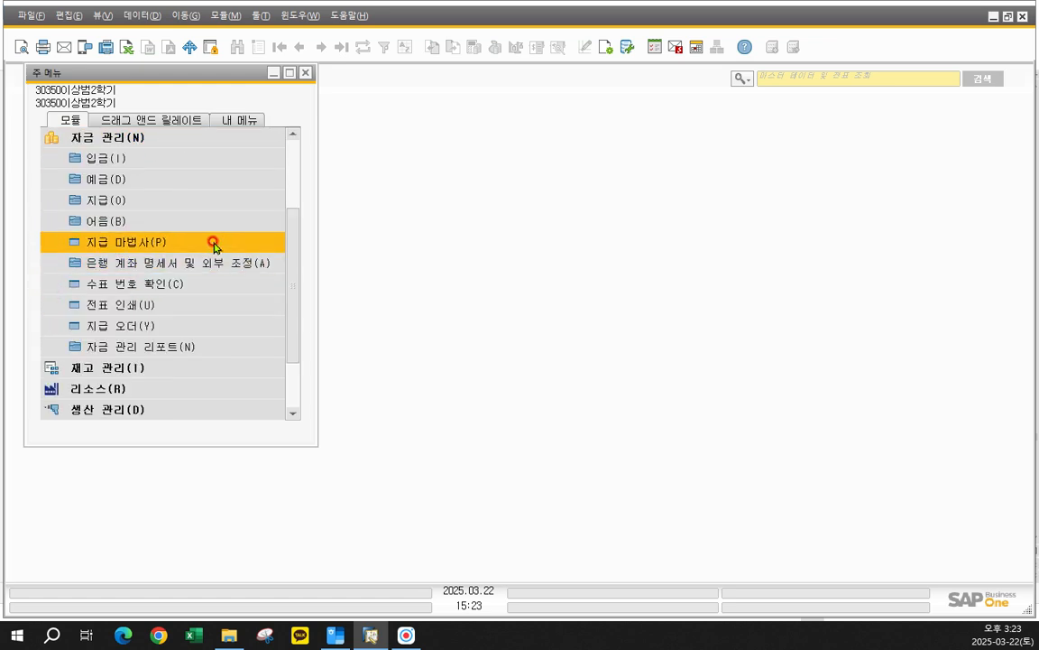
pyautogui.click(133, 201)
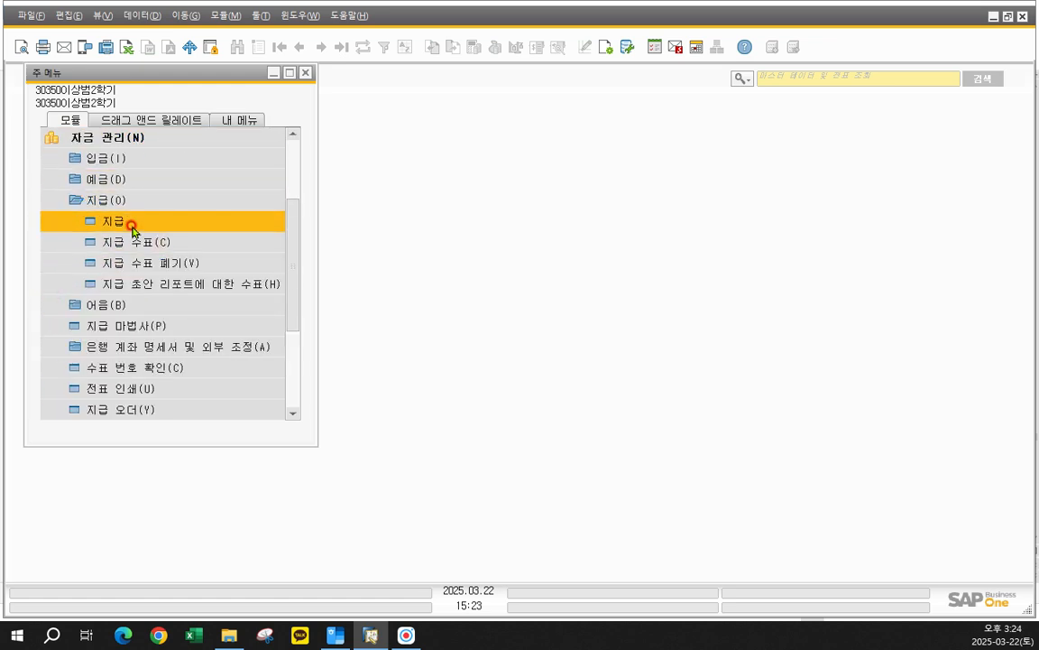
pyautogui.click(133, 225)
pyautogui.moveTo(408, 82); pyautogui.dragTo(421, 77)
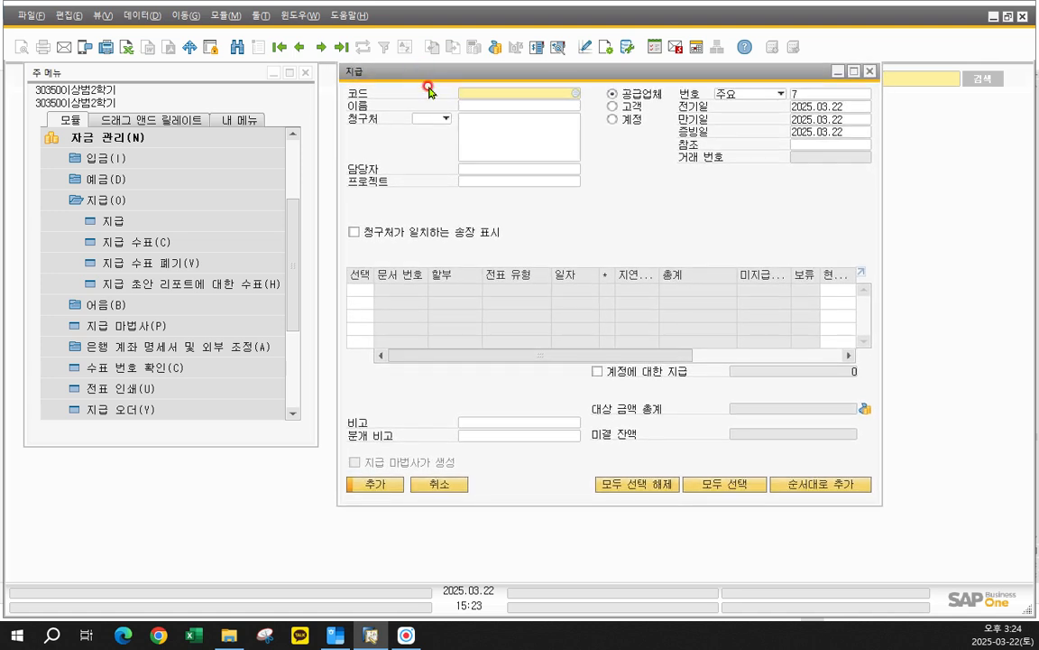
# - Display the latest 지급 record for 동양LCD㈜ and examine the journal entry linked to its transaction number
pyautogui.click(299, 50)
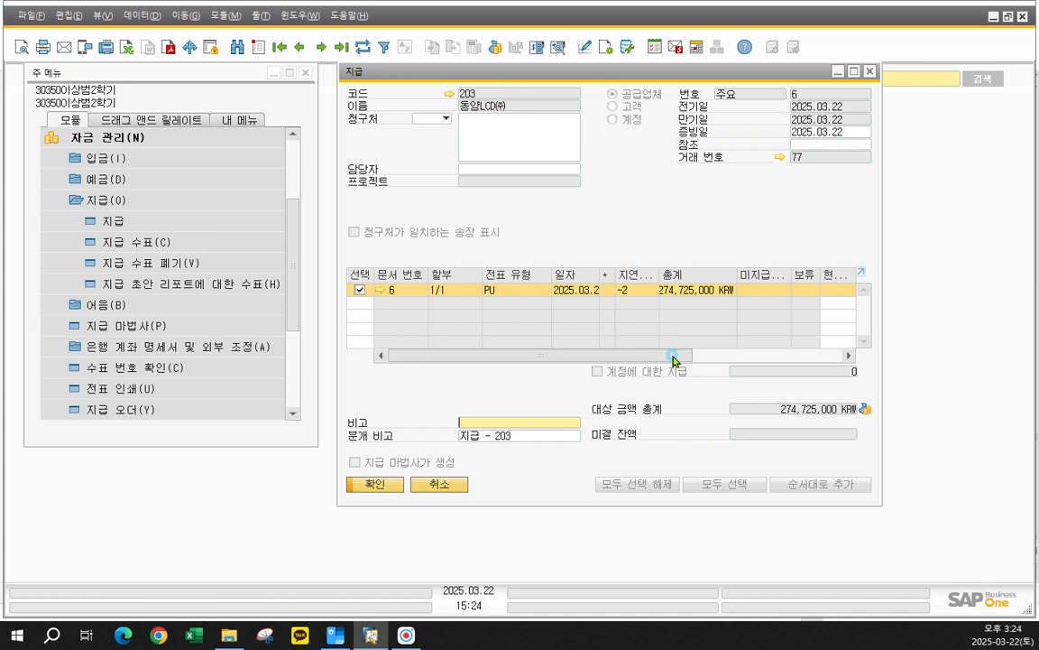
pyautogui.moveTo(672, 357); pyautogui.dragTo(693, 356)
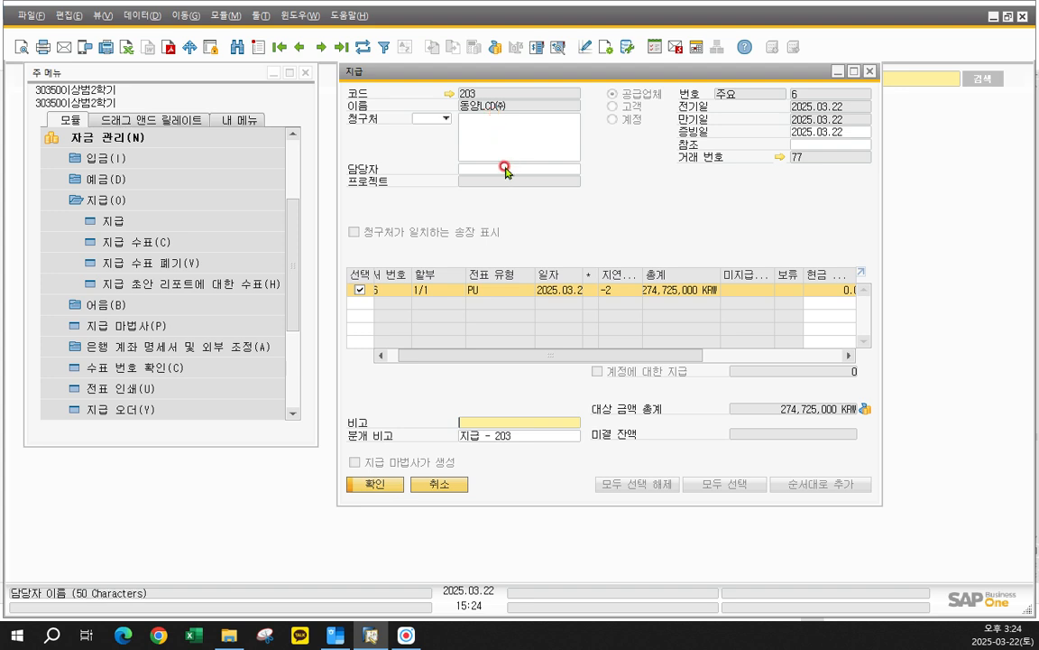
pyautogui.click(781, 157)
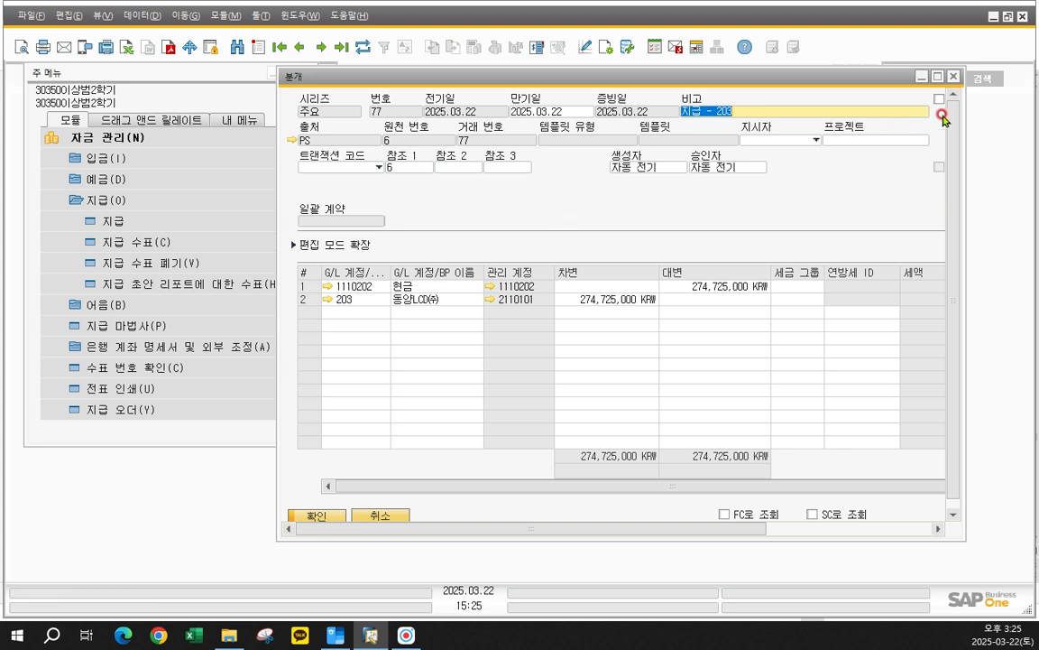
pyautogui.click(952, 79)
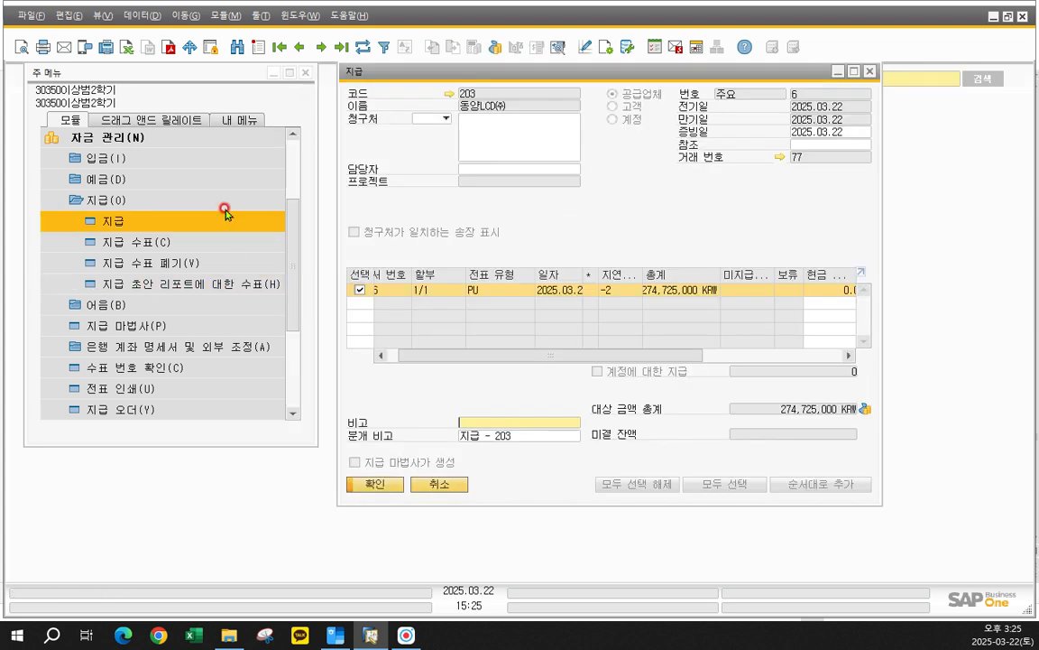
pyautogui.click(195, 140)
pyautogui.click(197, 272)
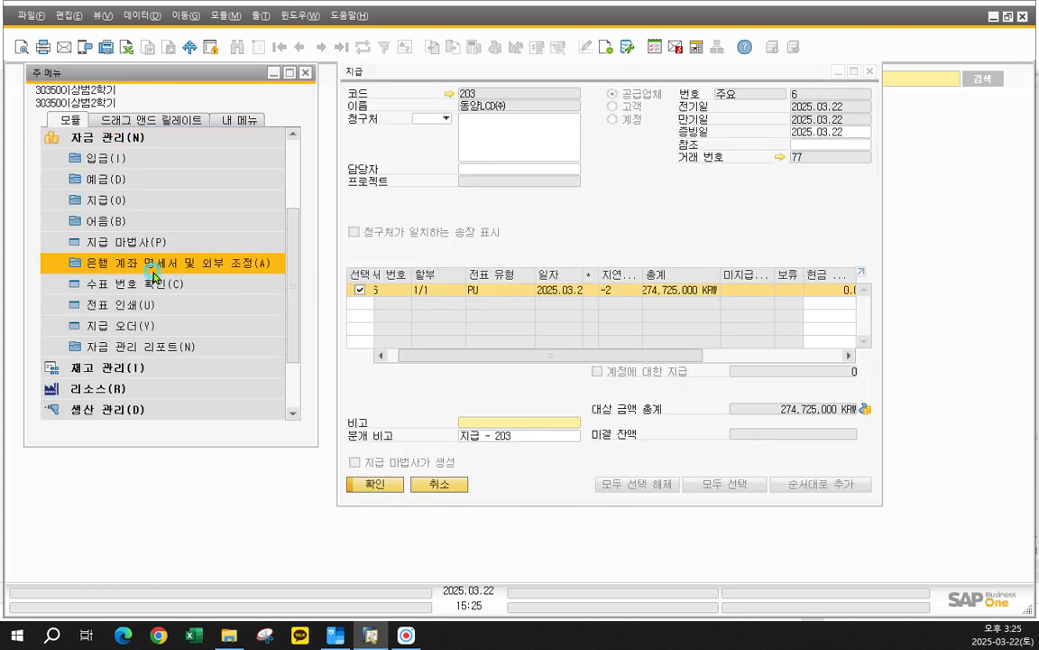
pyautogui.click(157, 223)
pyautogui.click(149, 200)
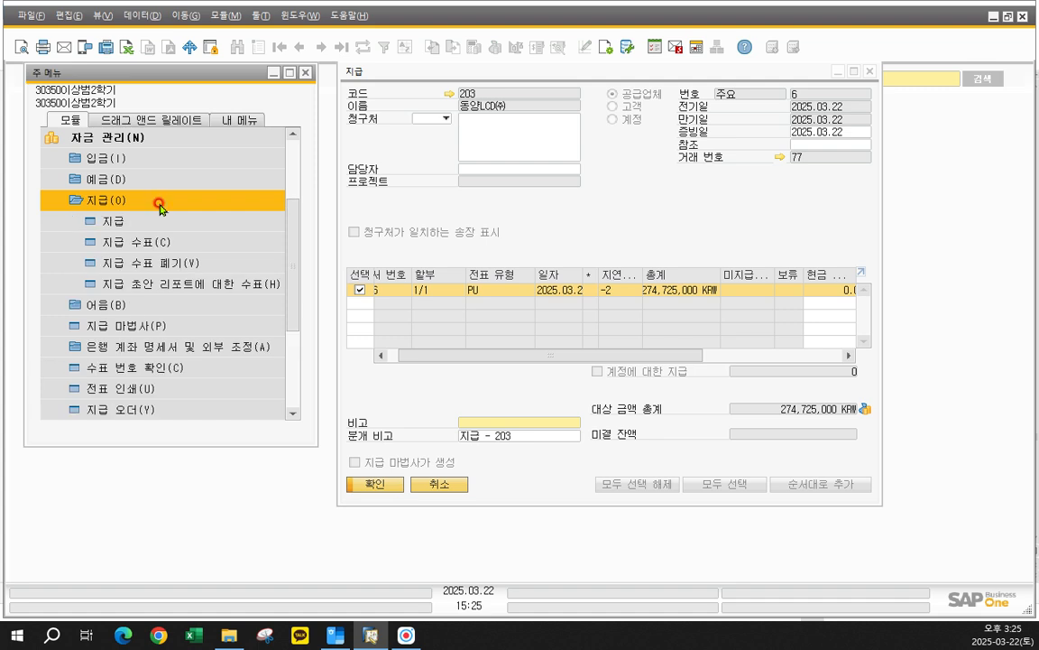
# - Cancel the 동양LCD㈜ payment document, accept the irreversible cancellation with its reversing entry, and close the 지급 form
pyautogui.click(542, 233)
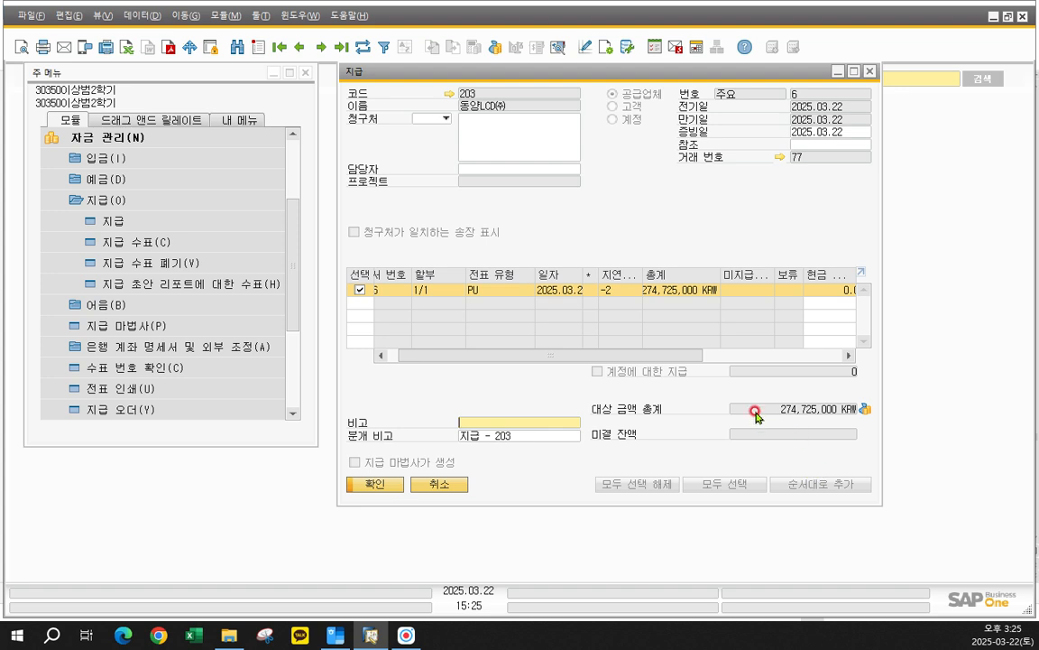
pyautogui.rightClick(602, 222)
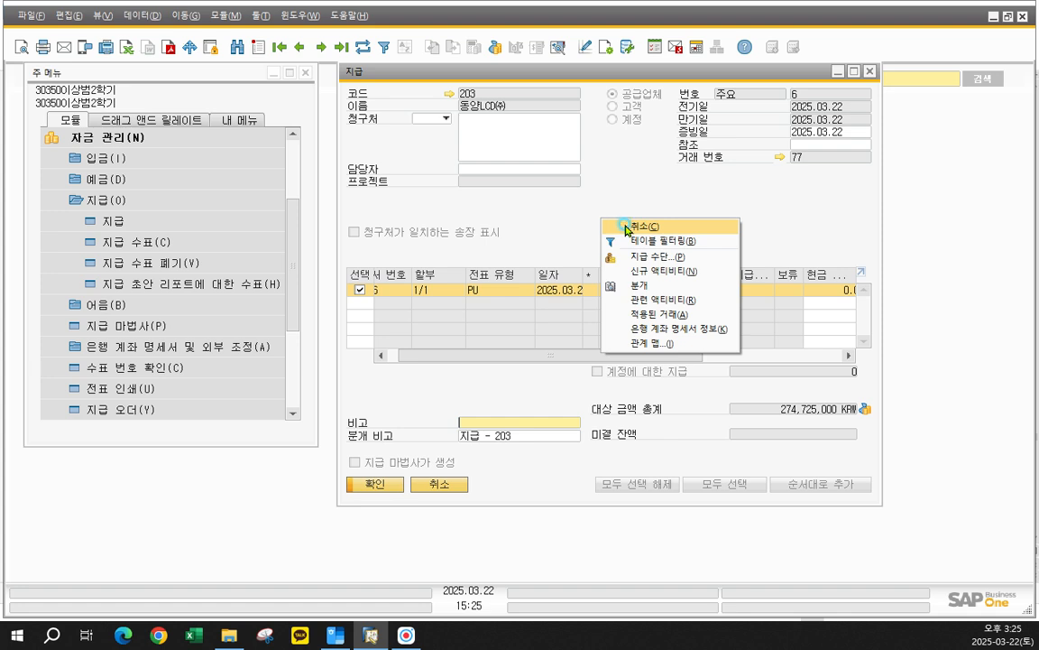
pyautogui.click(627, 228)
pyautogui.moveTo(542, 240); pyautogui.dragTo(568, 179)
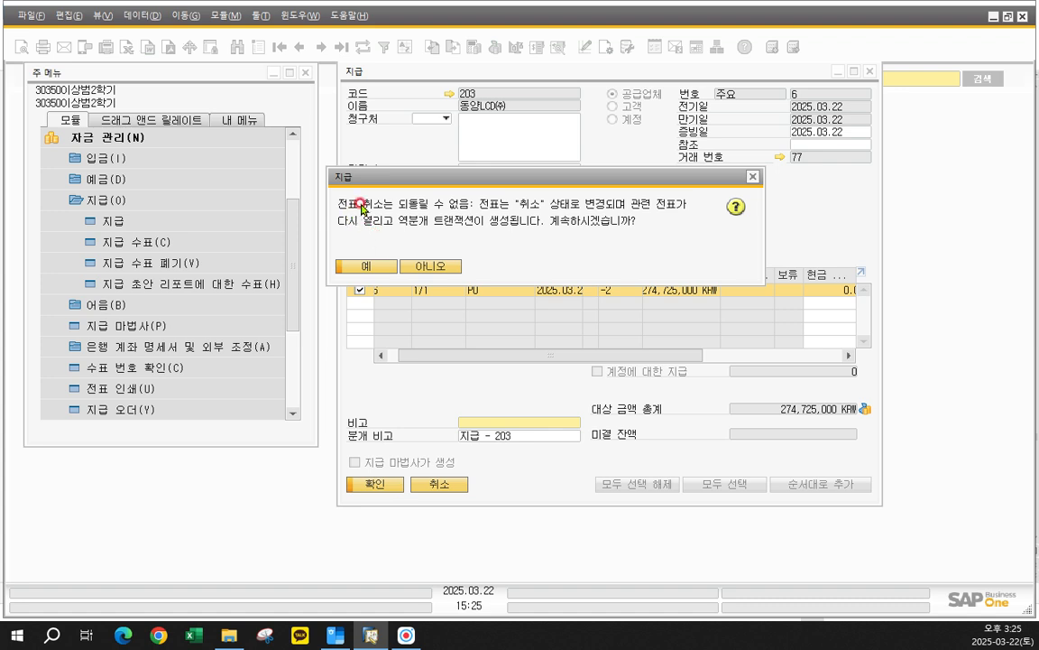
pyautogui.click(363, 270)
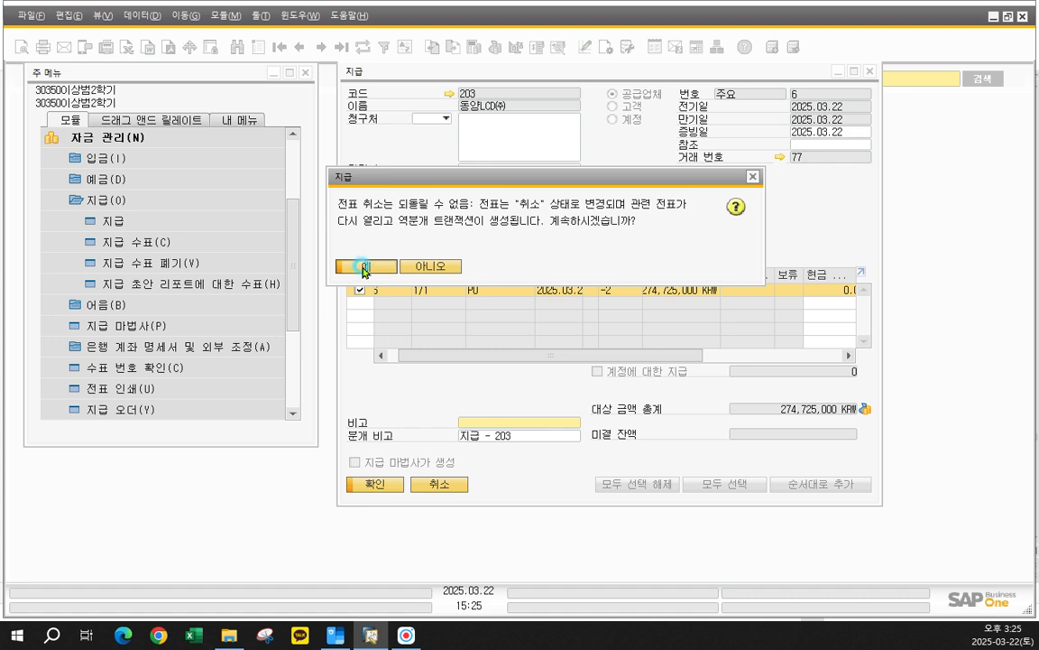
pyautogui.click(364, 268)
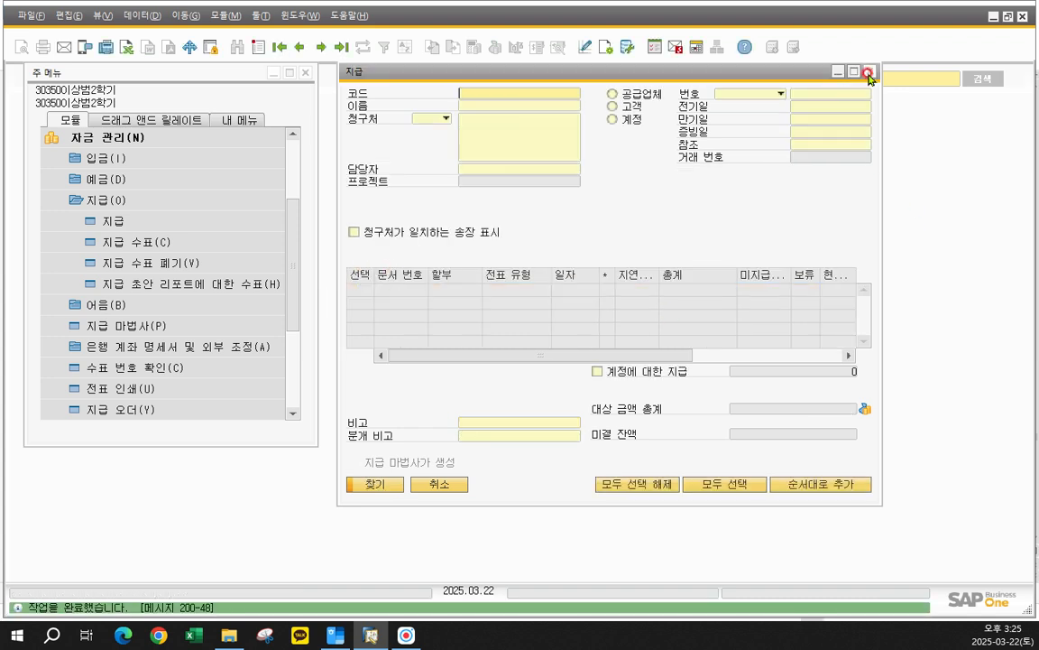
pyautogui.click(868, 72)
pyautogui.click(90, 136)
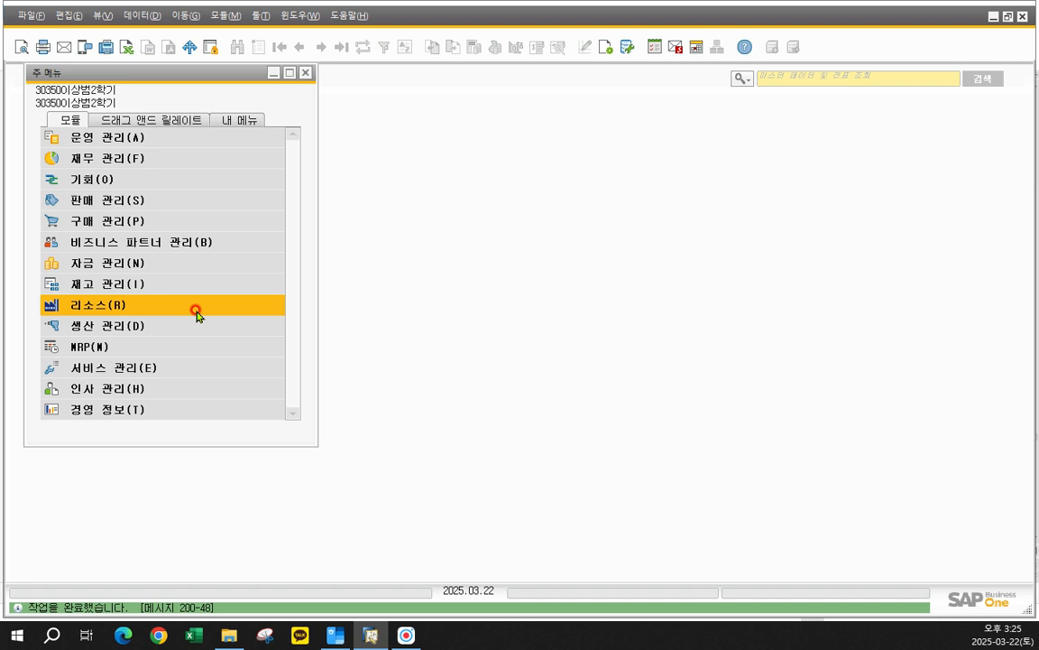
# - Open the 분개 form under 재무 관리, compare the 동양LCD㈜ payment's reversing entry with its original entry, and close the form
pyautogui.click(149, 162)
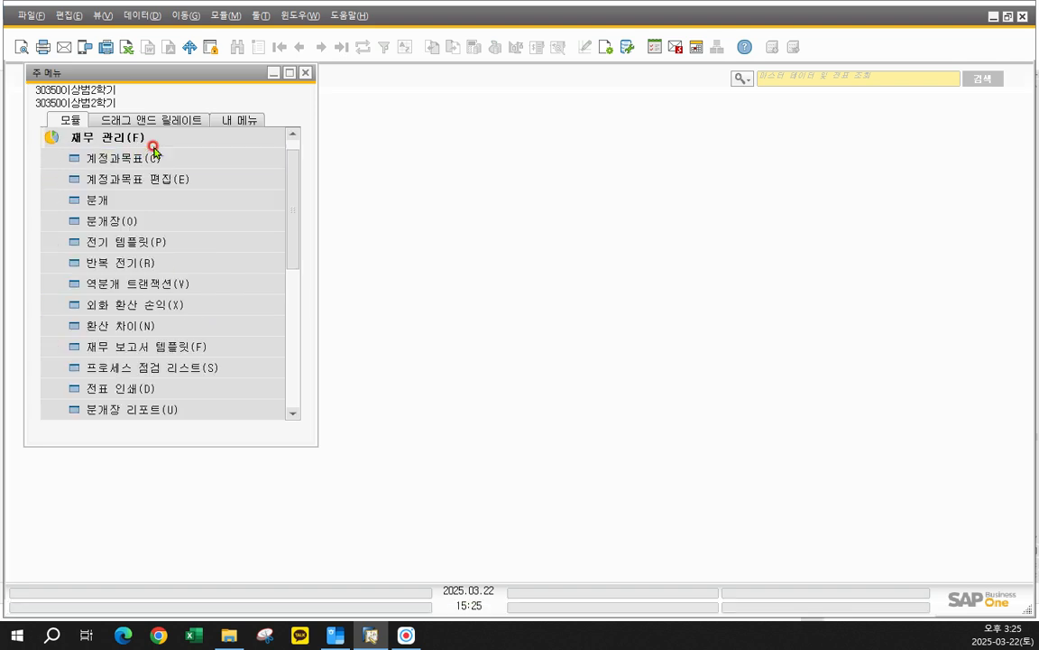
pyautogui.click(139, 210)
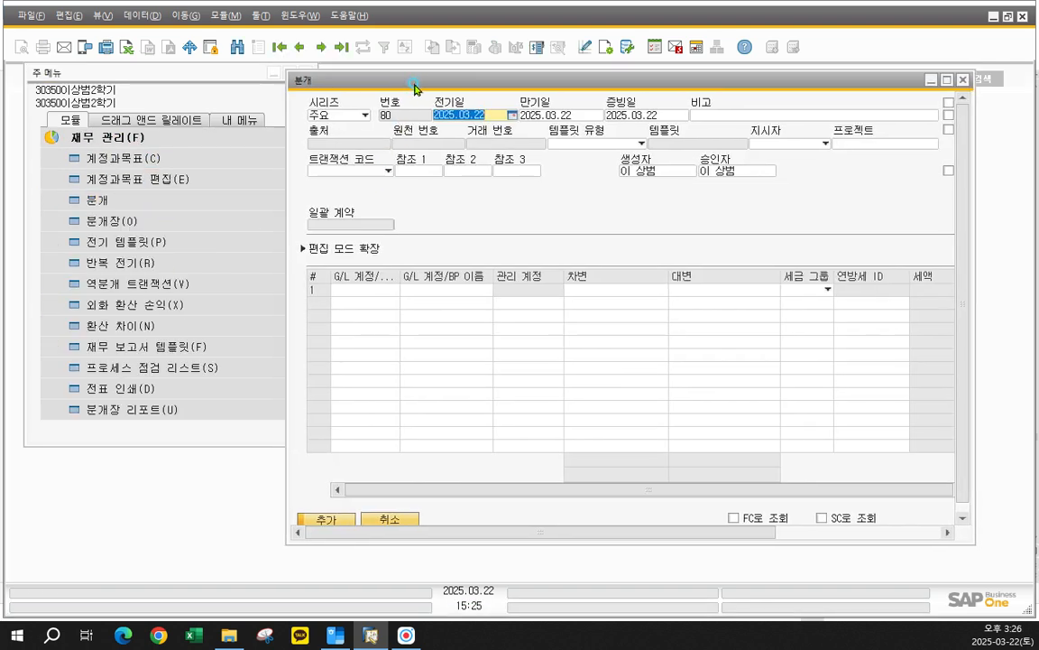
pyautogui.click(296, 49)
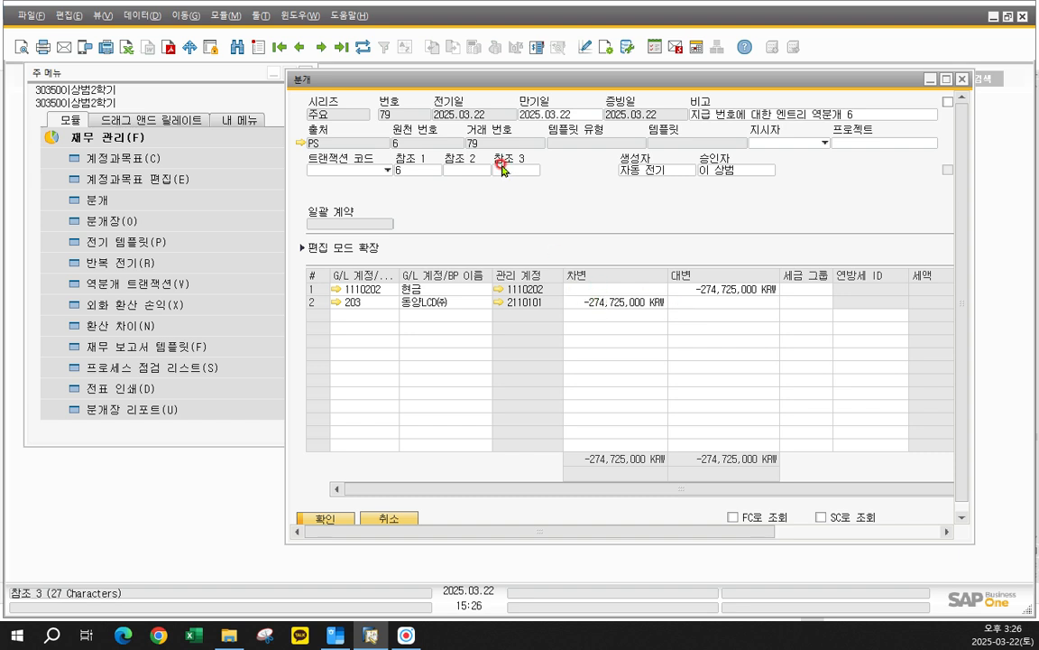
pyautogui.click(301, 46)
pyautogui.click(300, 46)
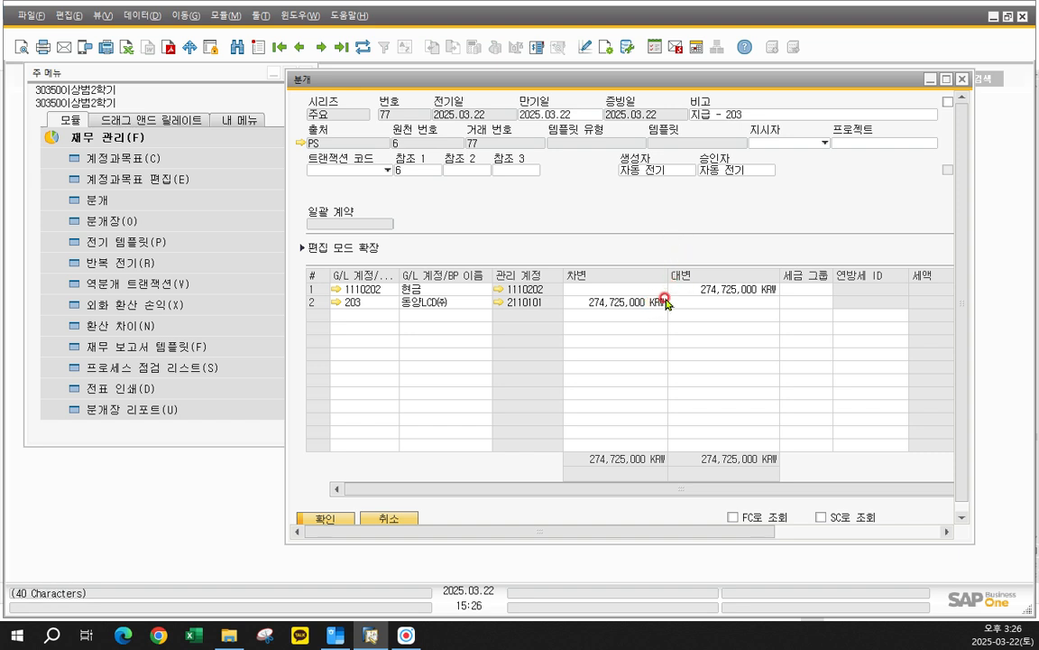
pyautogui.click(962, 85)
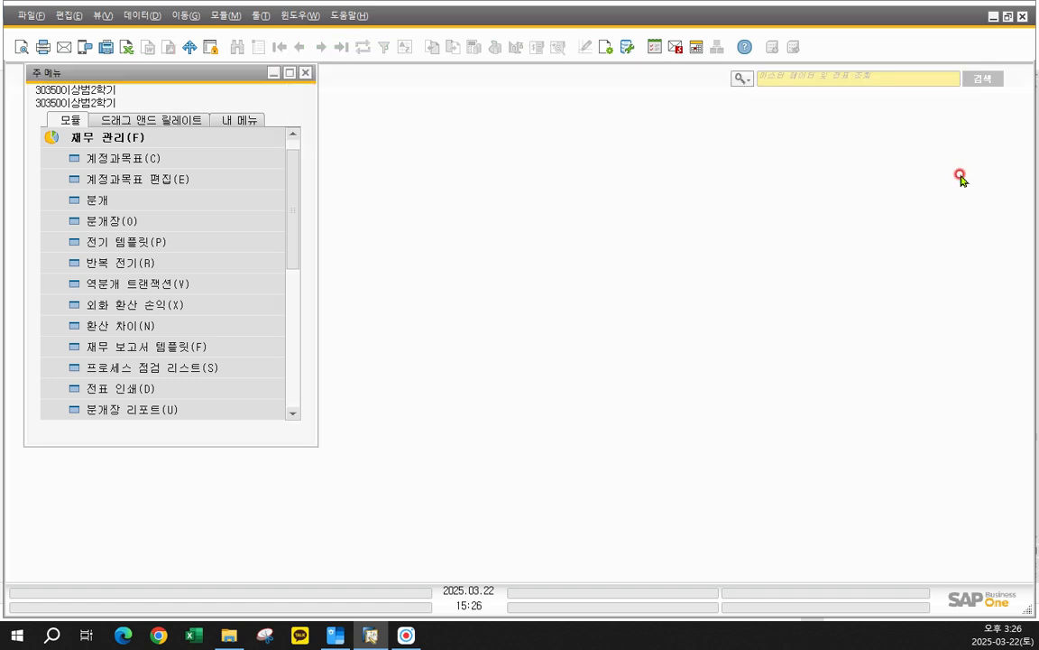
# - Switch to the 한글 workbook and review the 동양LCD㈜ payment and cancellation walkthrough on pages 118 to 120
pyautogui.click(336, 633)
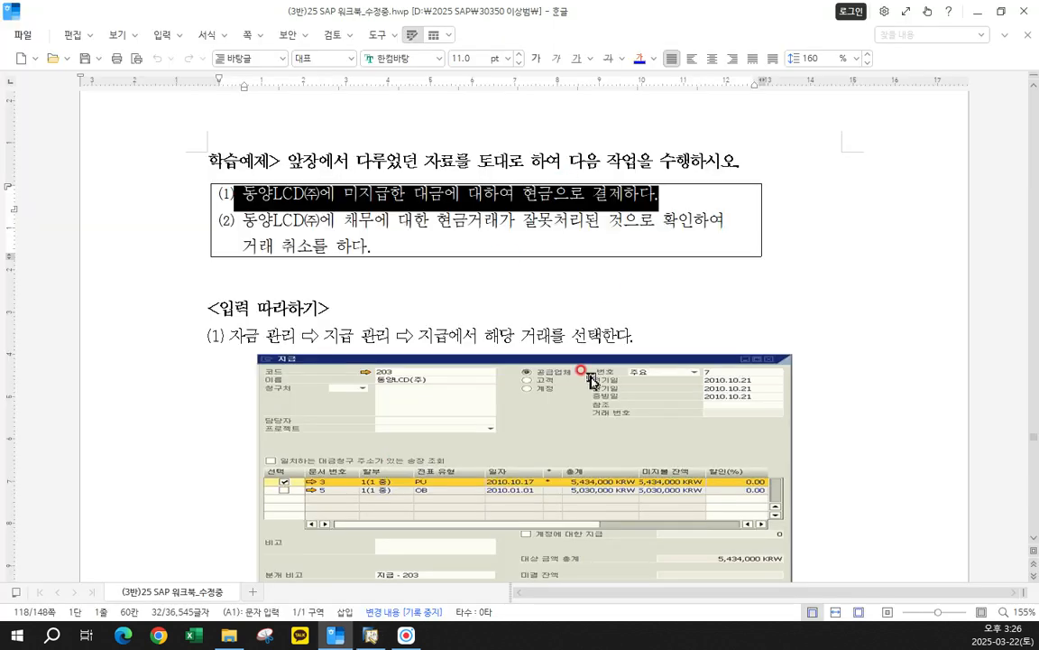
pyautogui.click(564, 330)
pyautogui.scroll(3, 577, 332)
pyautogui.scroll(-15, 623, 327)
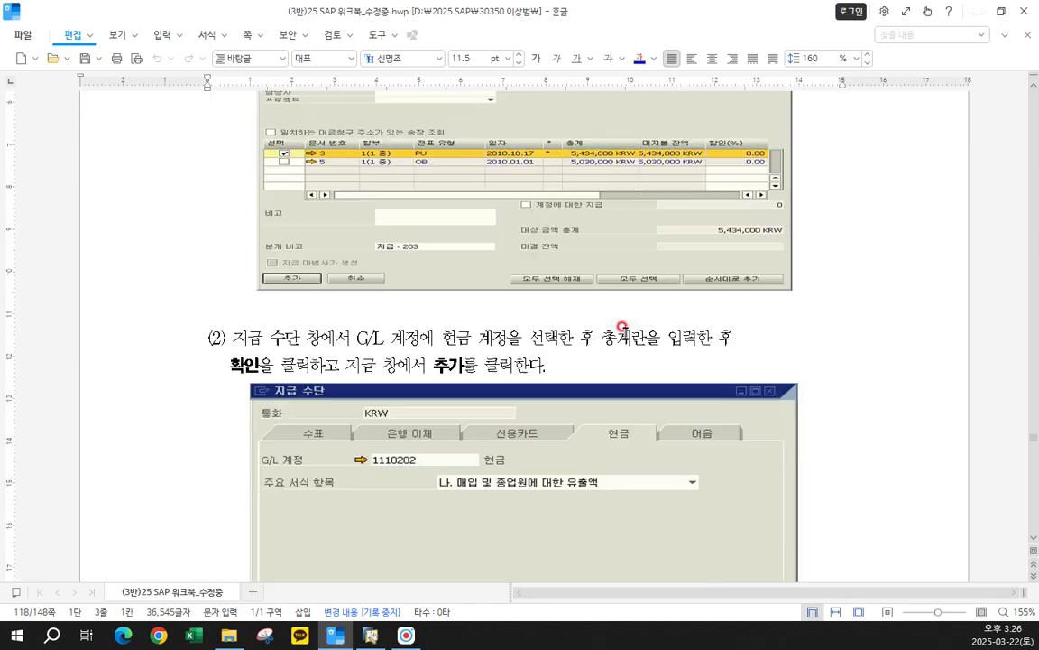
pyautogui.scroll(-20, 623, 328)
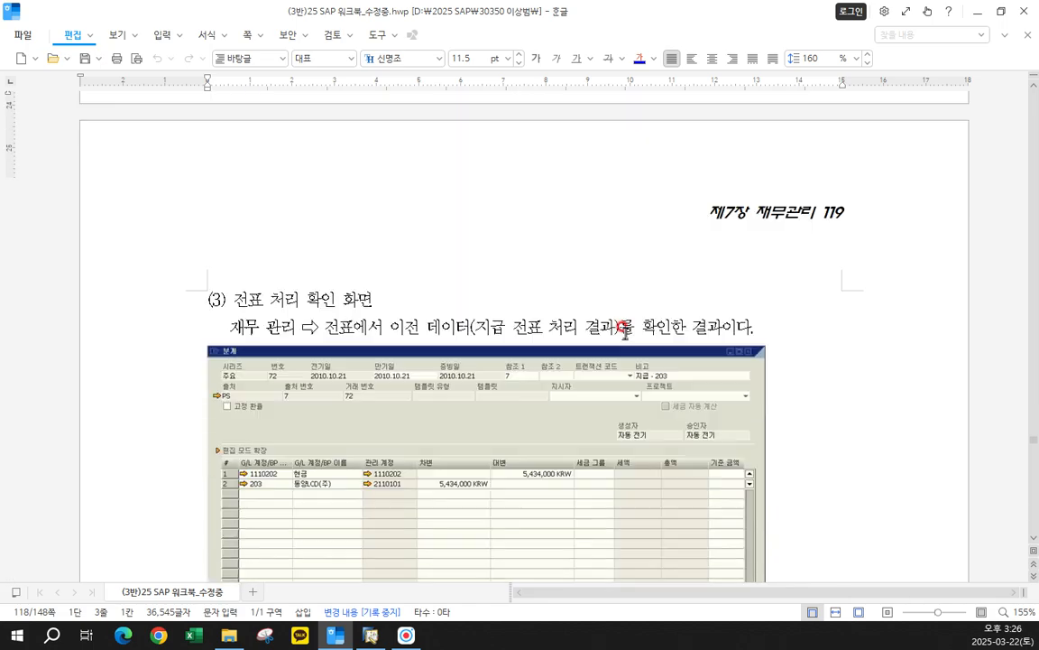
pyautogui.scroll(-15, 622, 328)
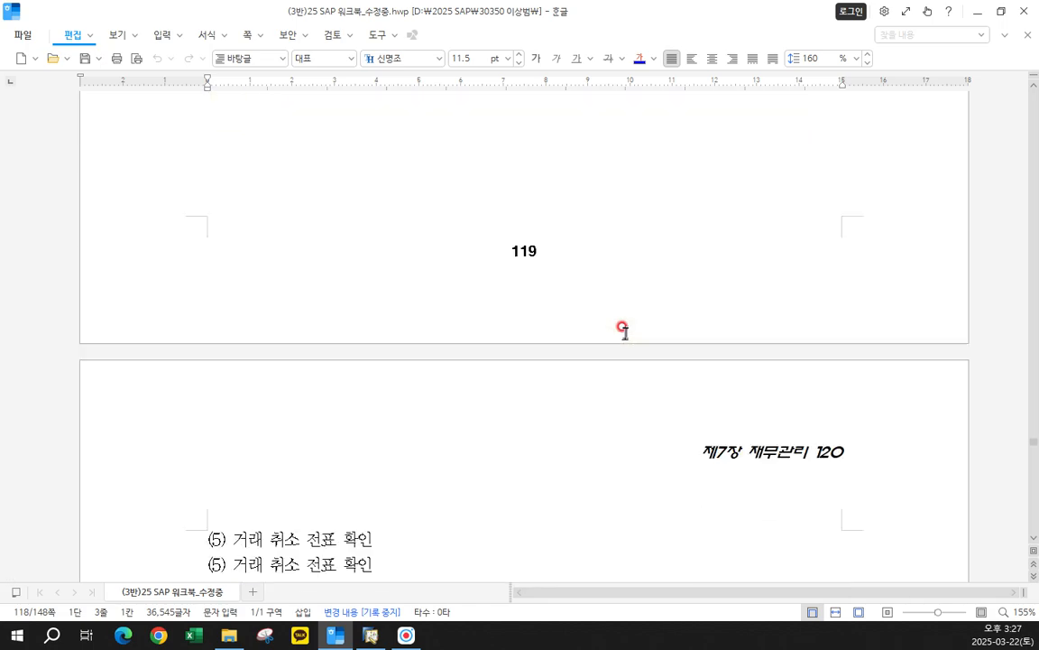
pyautogui.scroll(-10, 623, 328)
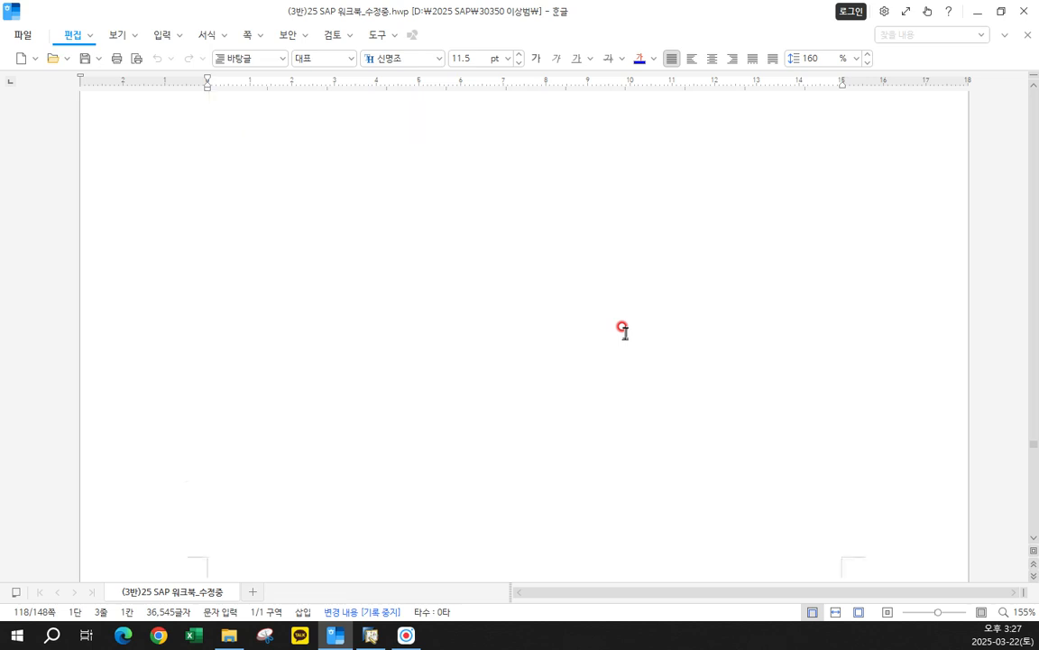
pyautogui.scroll(15, 623, 327)
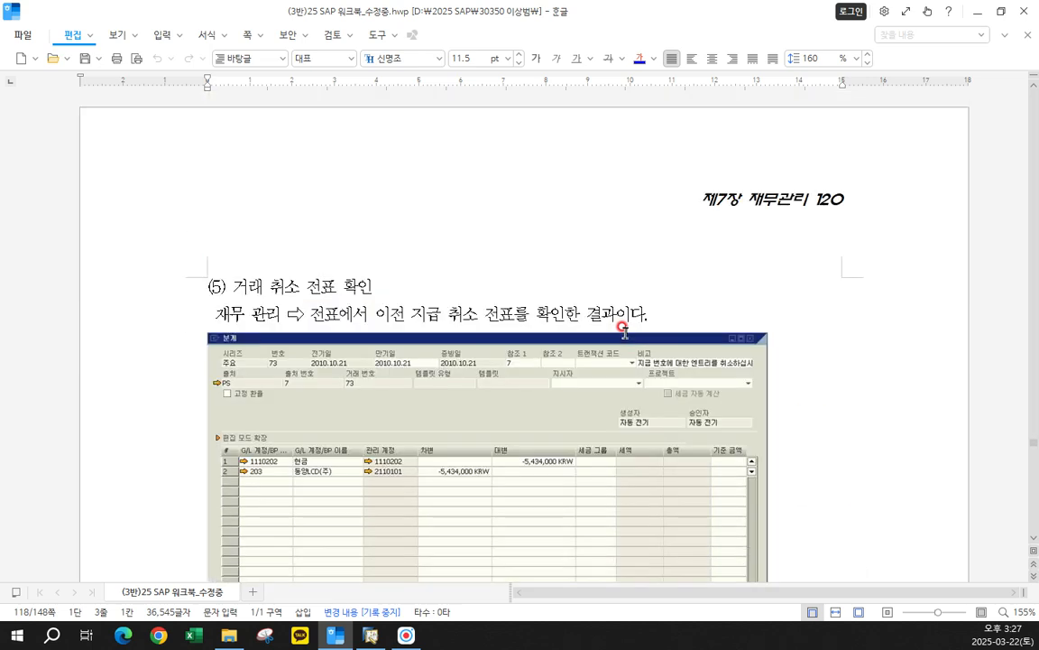
pyautogui.scroll(-8, 656, 348)
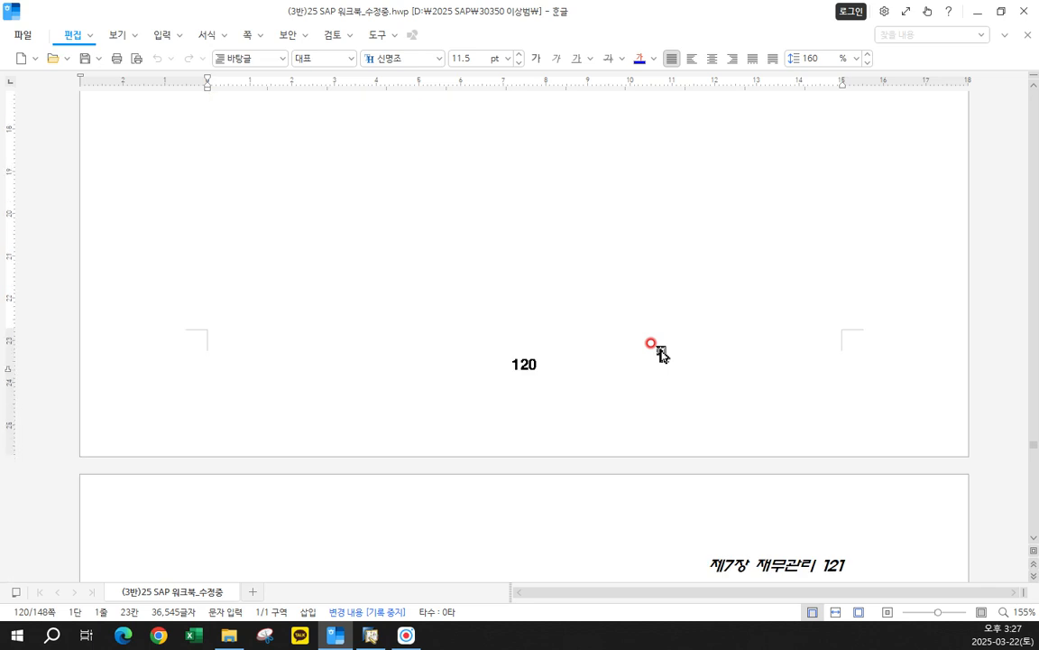
# - Read the start of section 2, 일반 분개의 입력, on page 121 of the workbook, highlighting its heading
pyautogui.scroll(-8, 662, 355)
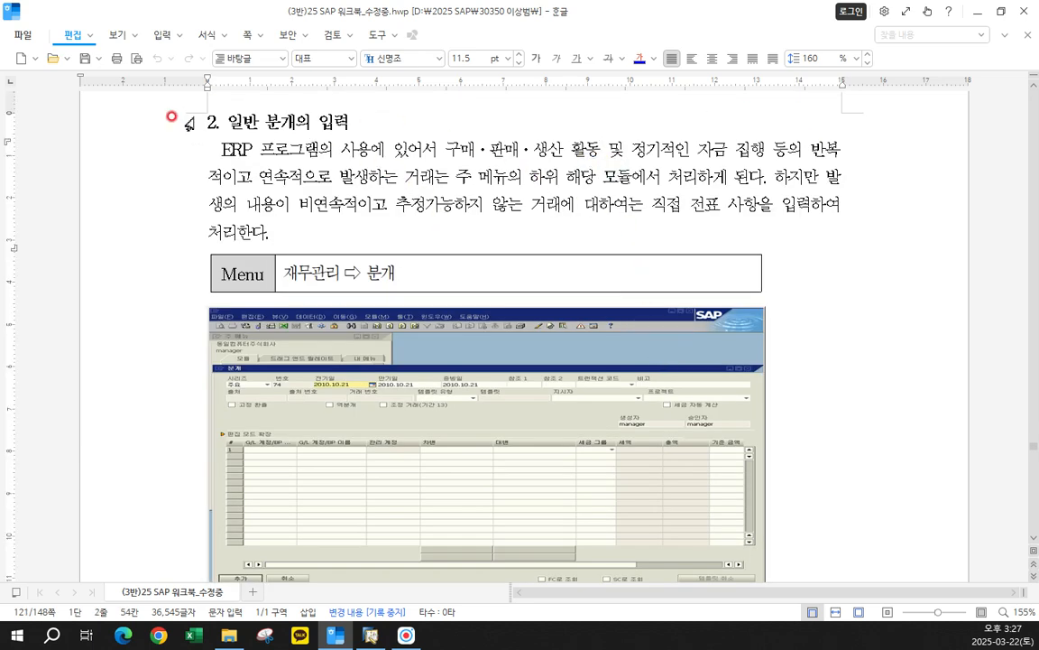
pyautogui.moveTo(191, 122); pyautogui.dragTo(379, 127)
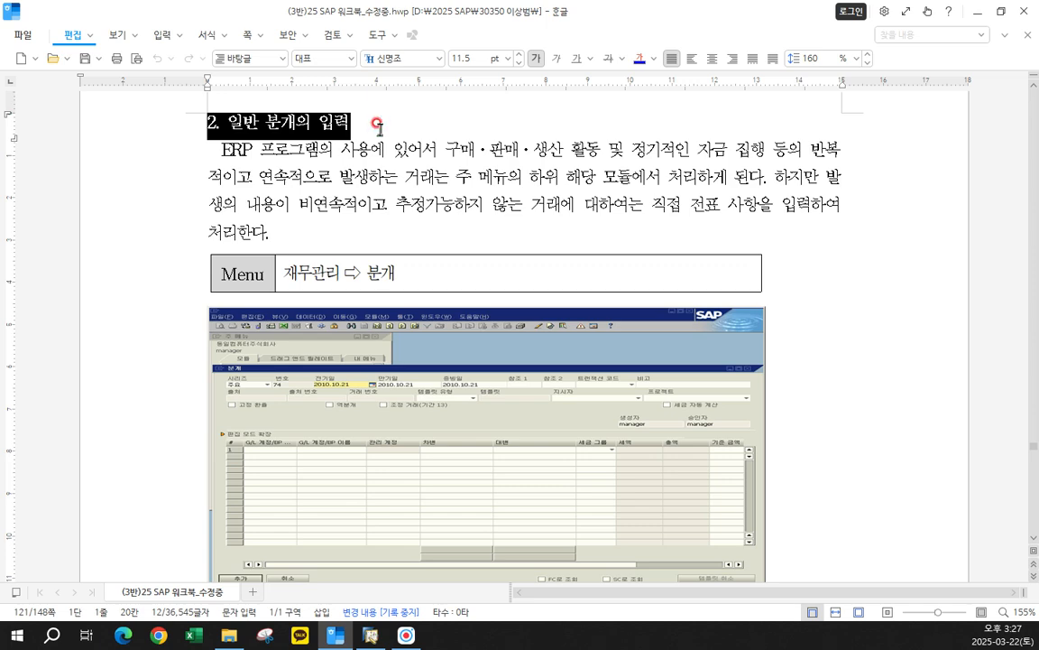
pyautogui.click(378, 127)
pyautogui.scroll(1, 378, 127)
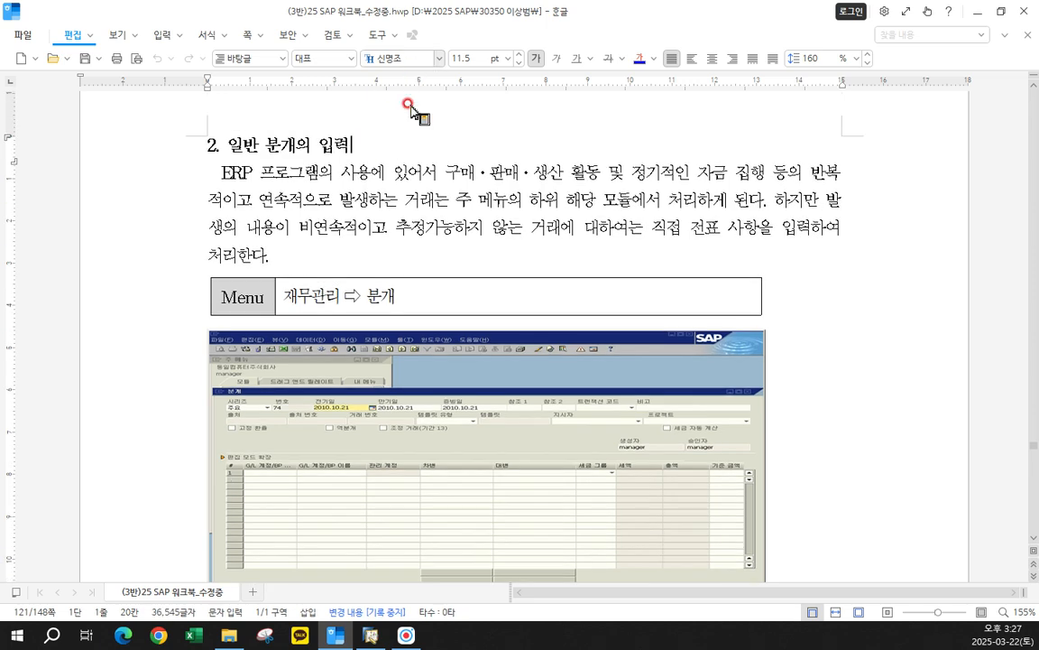
pyautogui.scroll(-3, 406, 301)
# - Switch to SAP Business One, open the A/R 송장 form under 판매 관리 and display the latest invoice for ㈜BTB전자
pyautogui.click(370, 637)
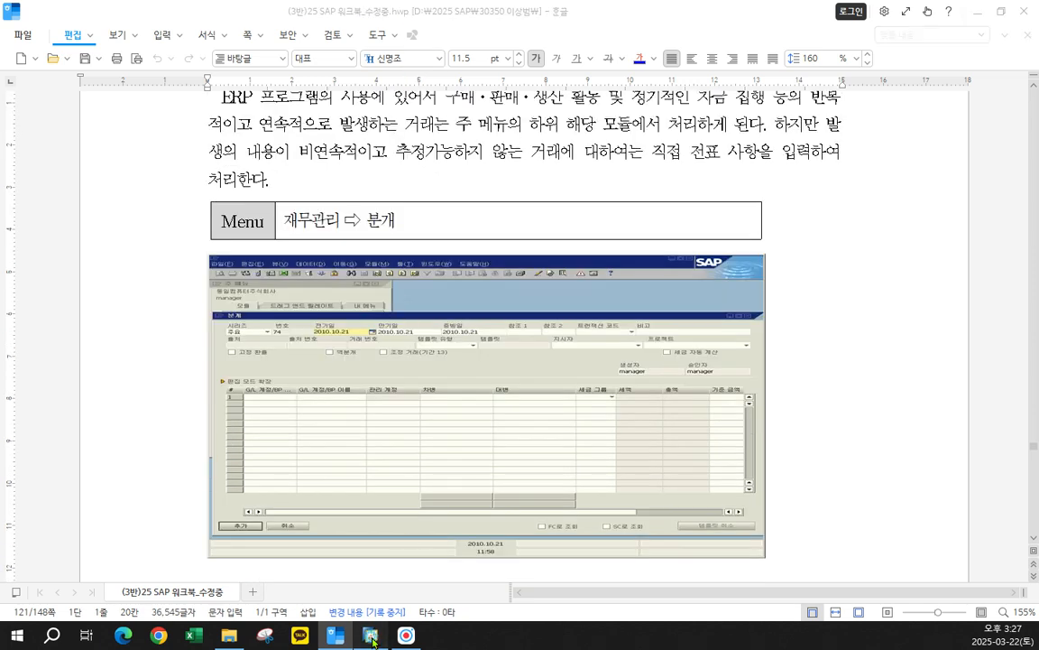
pyautogui.click(213, 137)
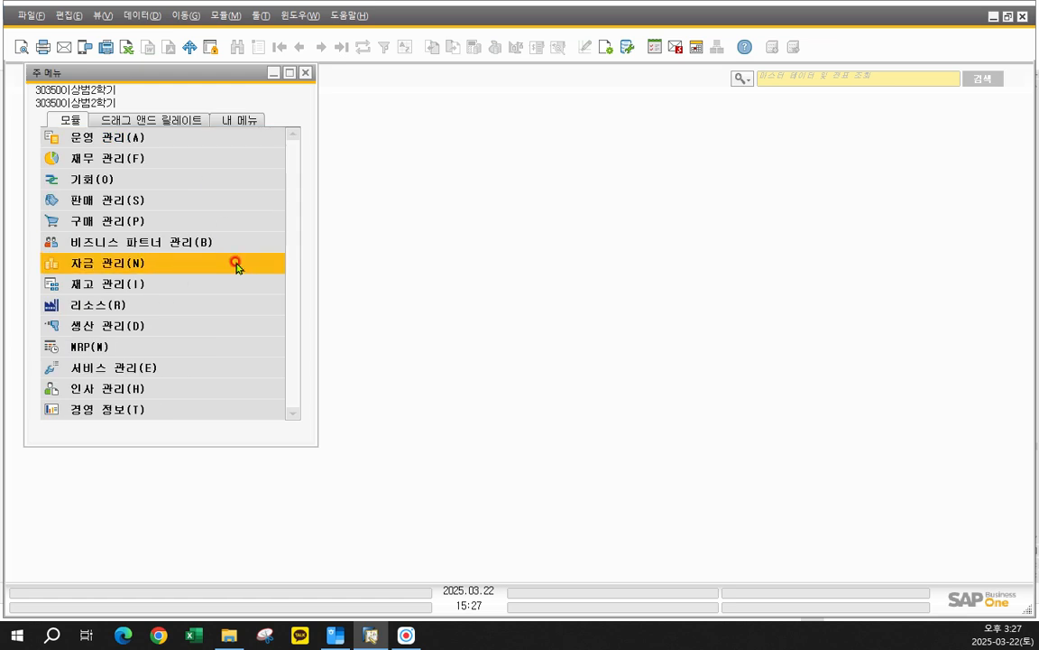
pyautogui.click(162, 200)
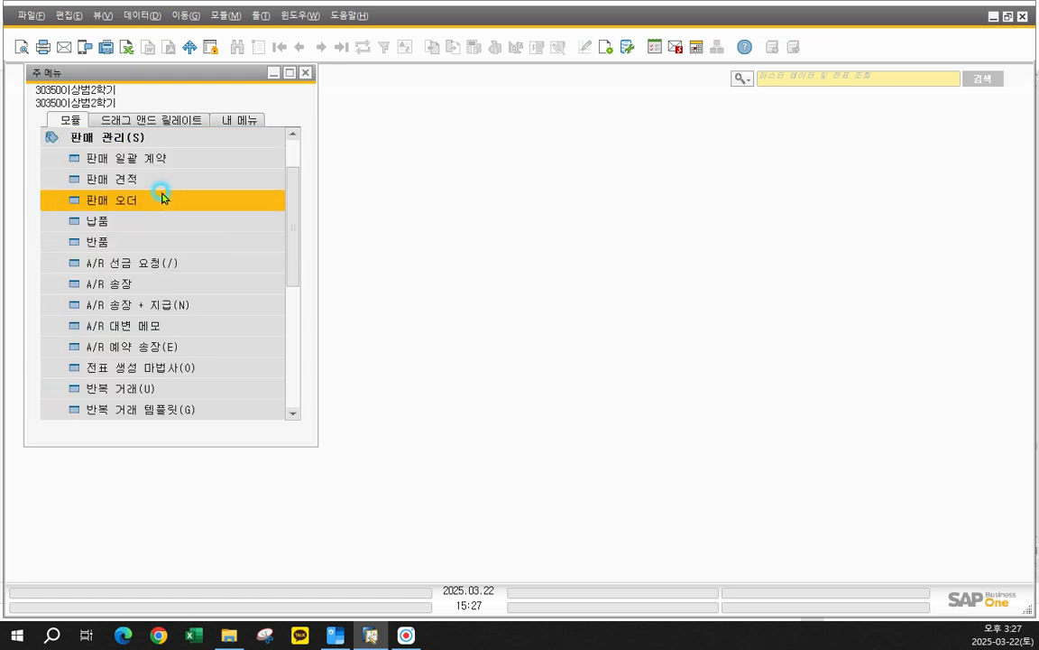
pyautogui.click(140, 285)
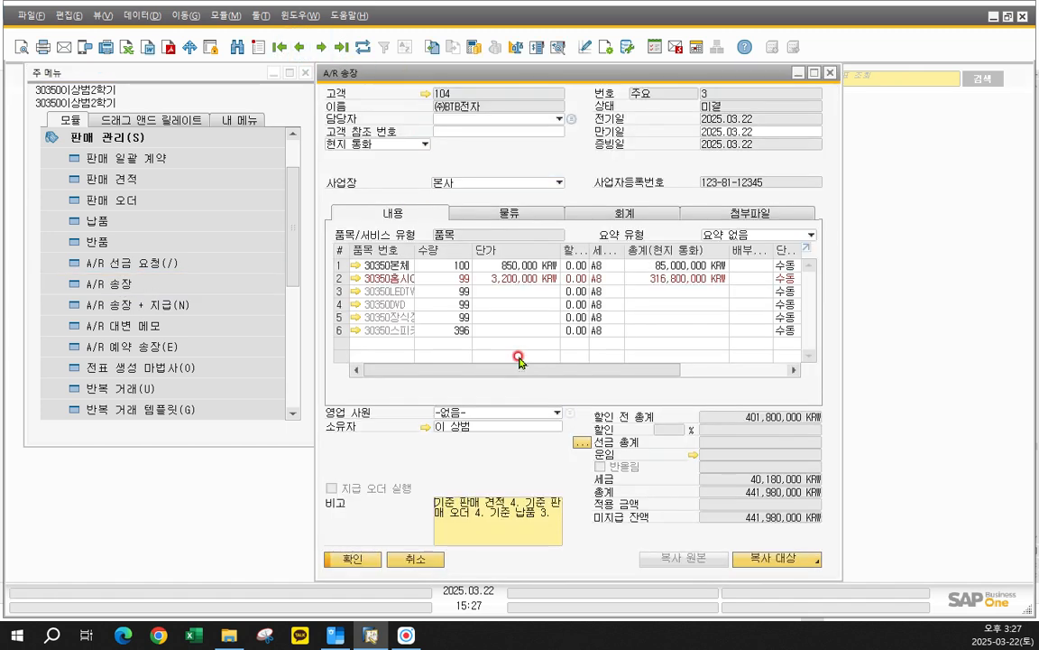
# - Examine the journal entry linked to the invoice's 분개 비고 in its 회계 details, and close both forms
pyautogui.click(625, 215)
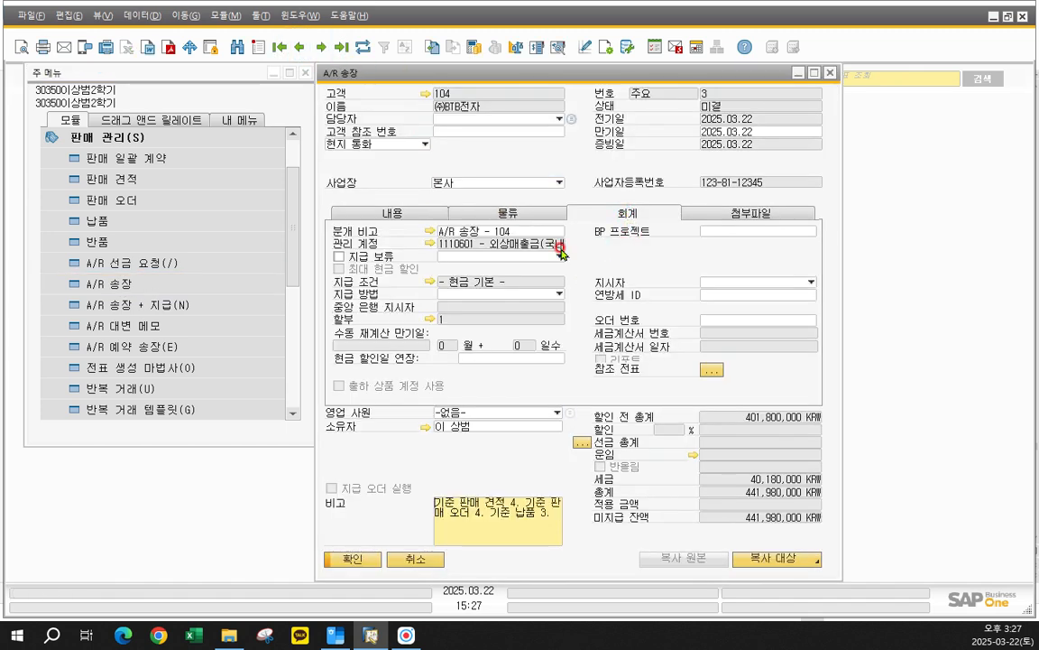
pyautogui.click(430, 232)
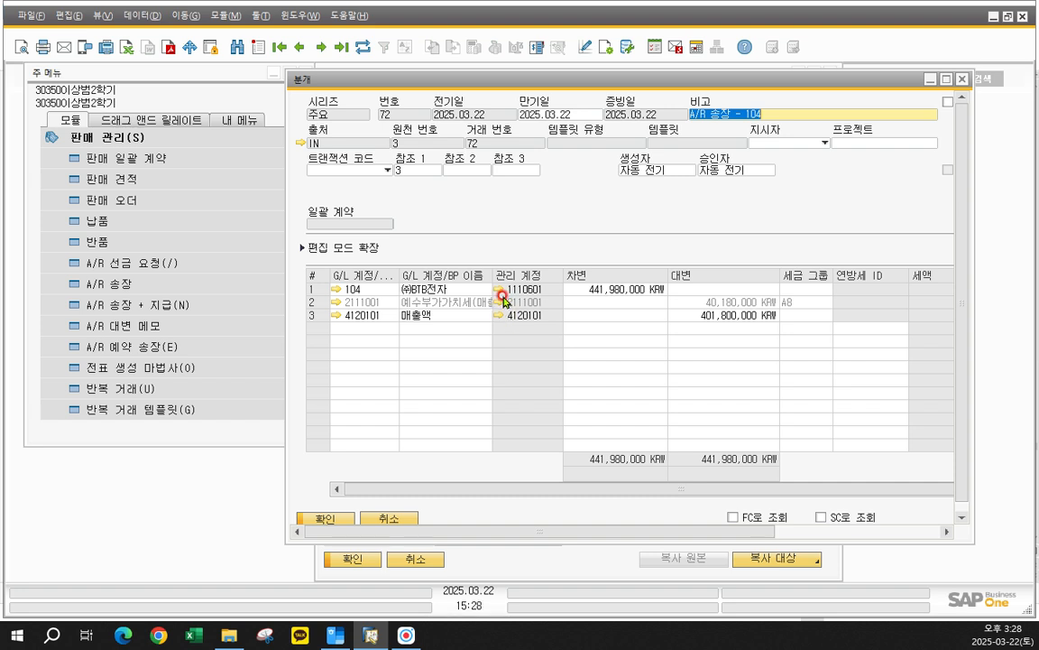
pyautogui.click(961, 80)
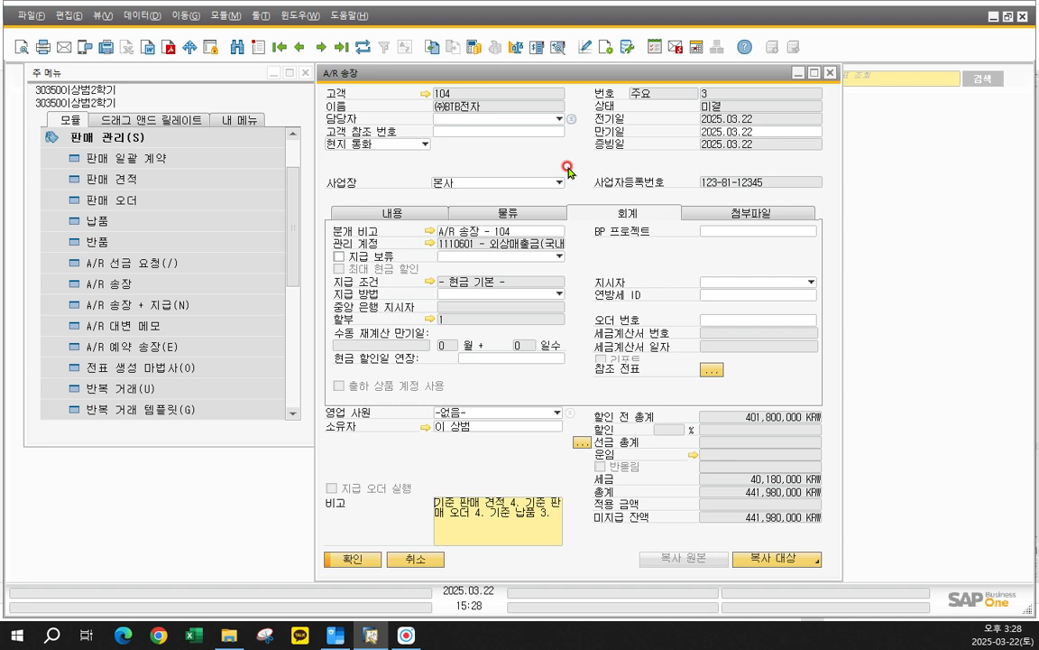
pyautogui.click(831, 73)
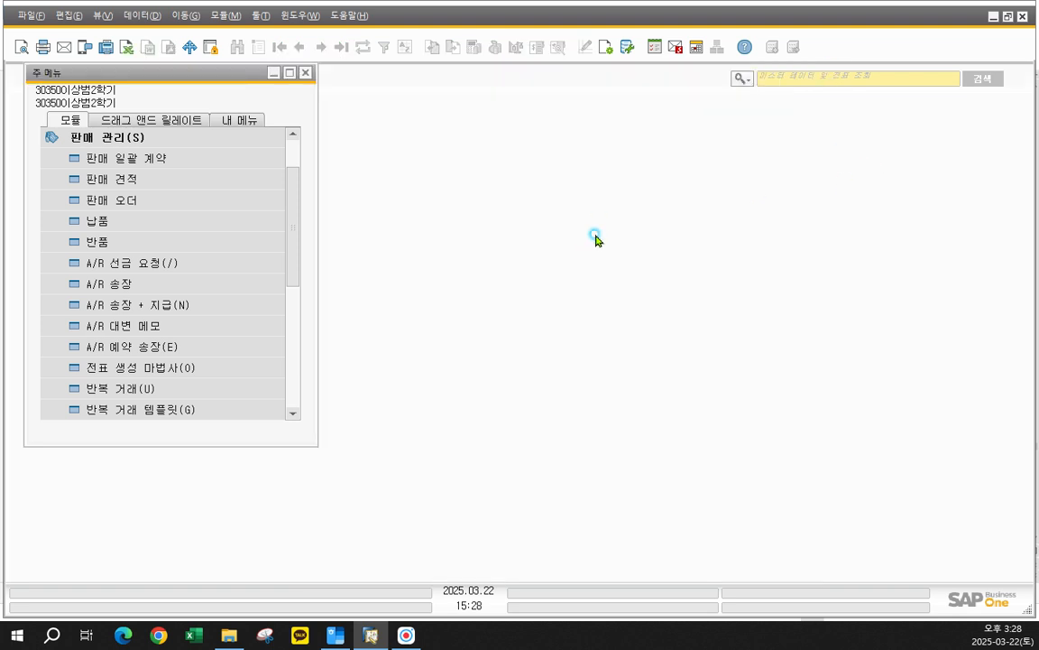
# - Open a new 분개 form under 재무 관리, reposition it and widen it to show the 세금 자동 계산 option and 기준 금액 column
pyautogui.click(185, 139)
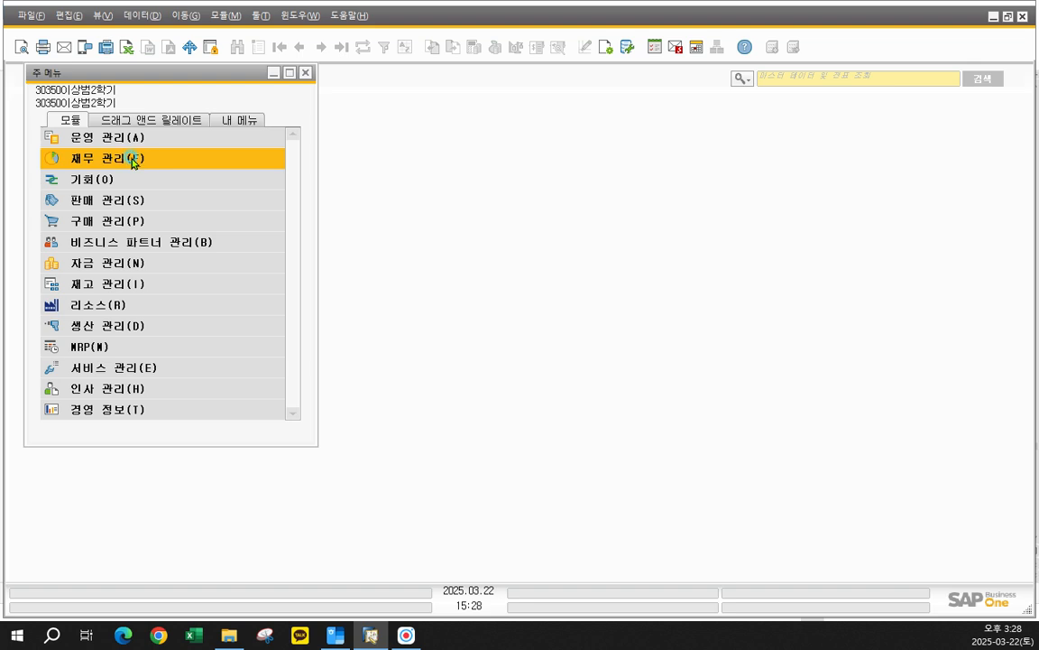
pyautogui.click(119, 158)
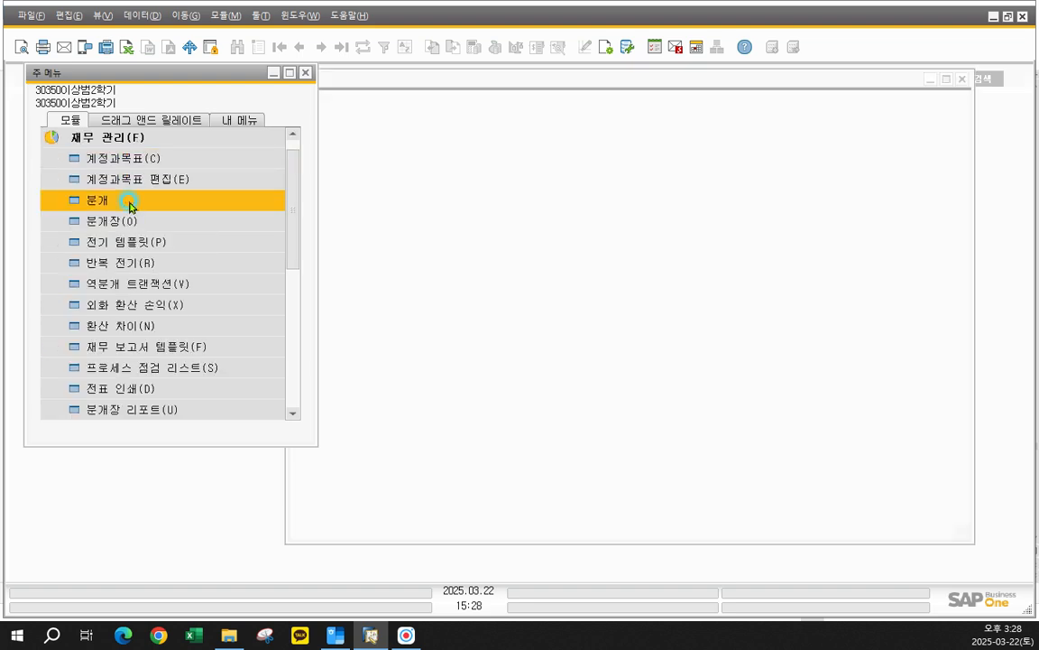
pyautogui.moveTo(436, 80); pyautogui.dragTo(323, 77)
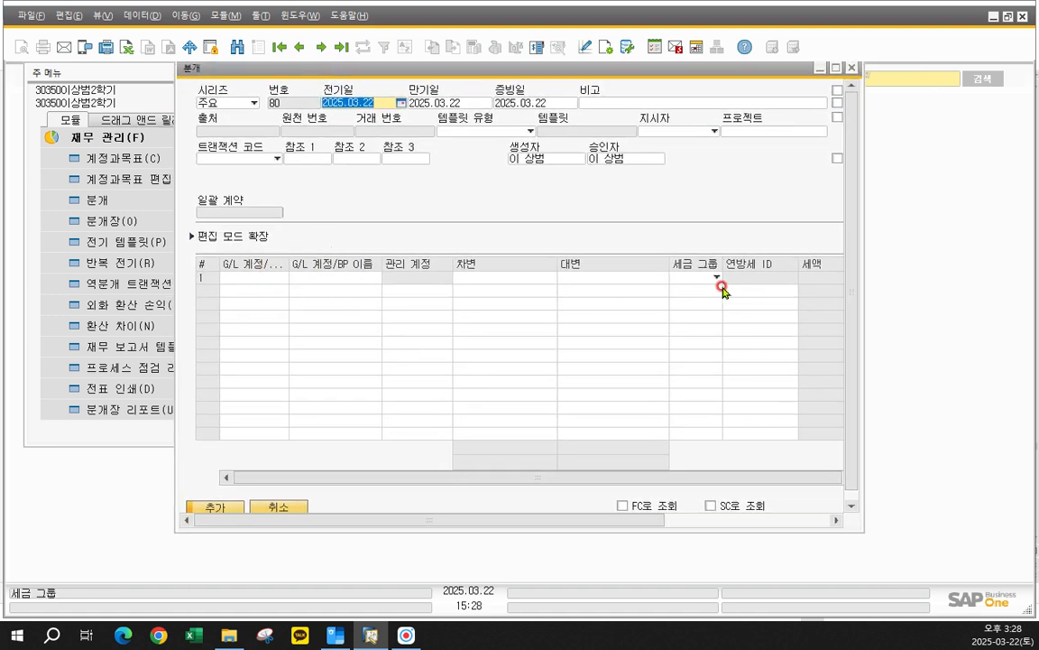
pyautogui.moveTo(866, 260); pyautogui.dragTo(1012, 254)
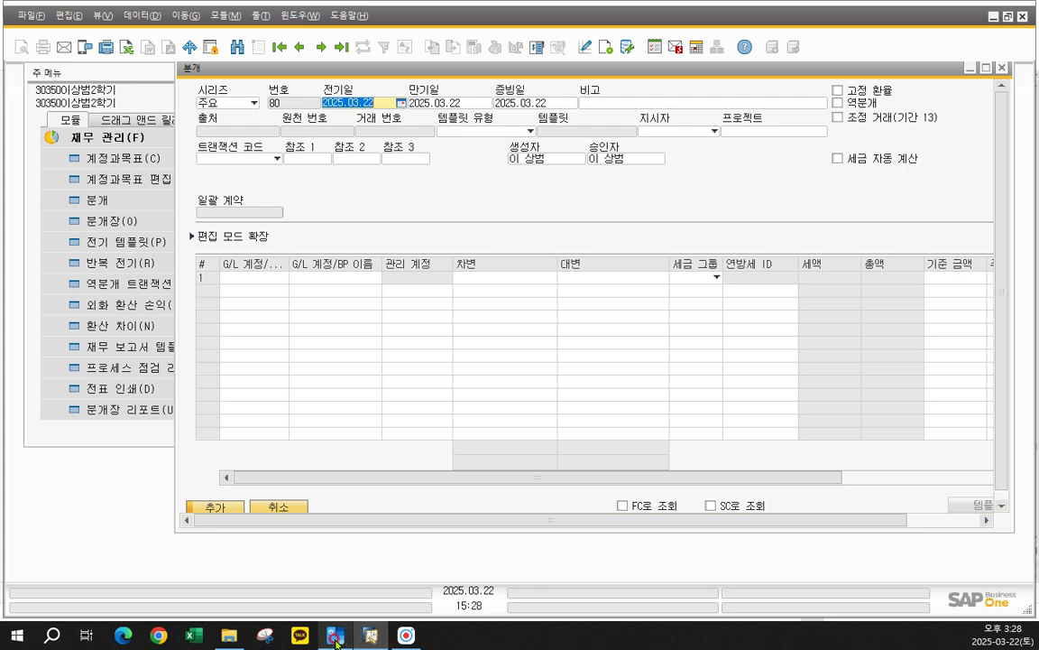
# - Switch to the 한글 workbook and read the page 121 explanation of manual journal entries through the 200,000 복사용지 cash purchase example
pyautogui.moveTo(326, 630)
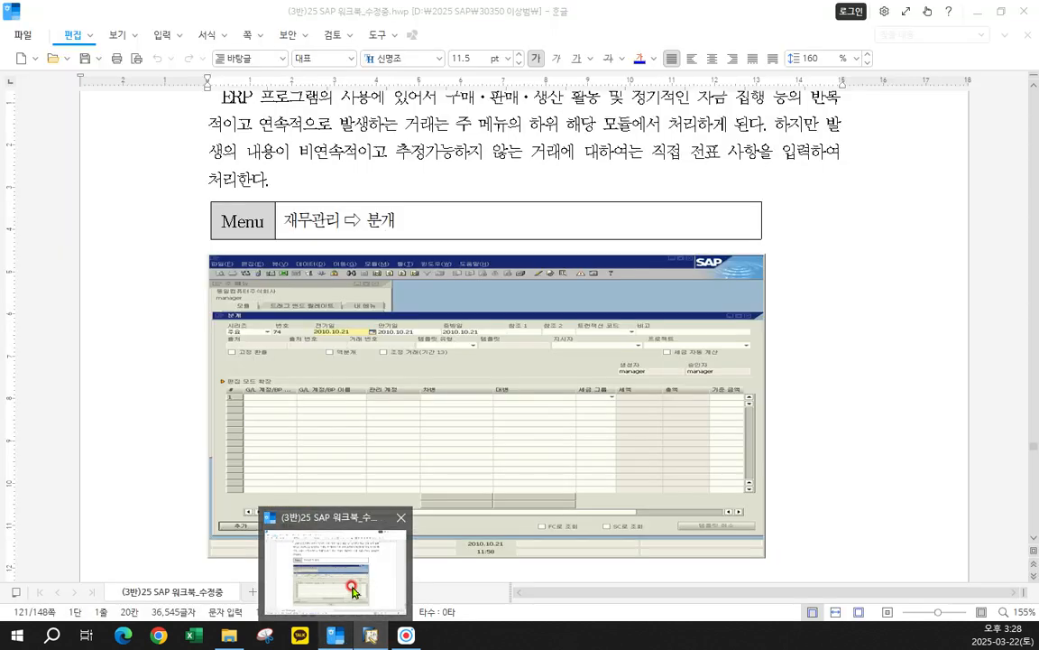
pyautogui.moveTo(368, 632)
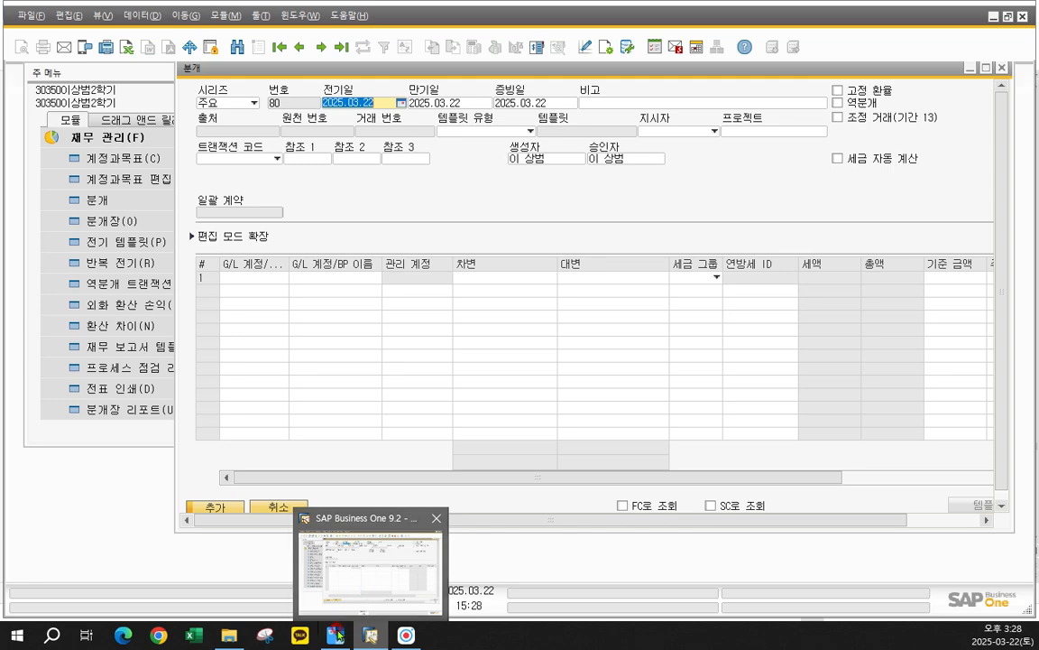
pyautogui.click(391, 463)
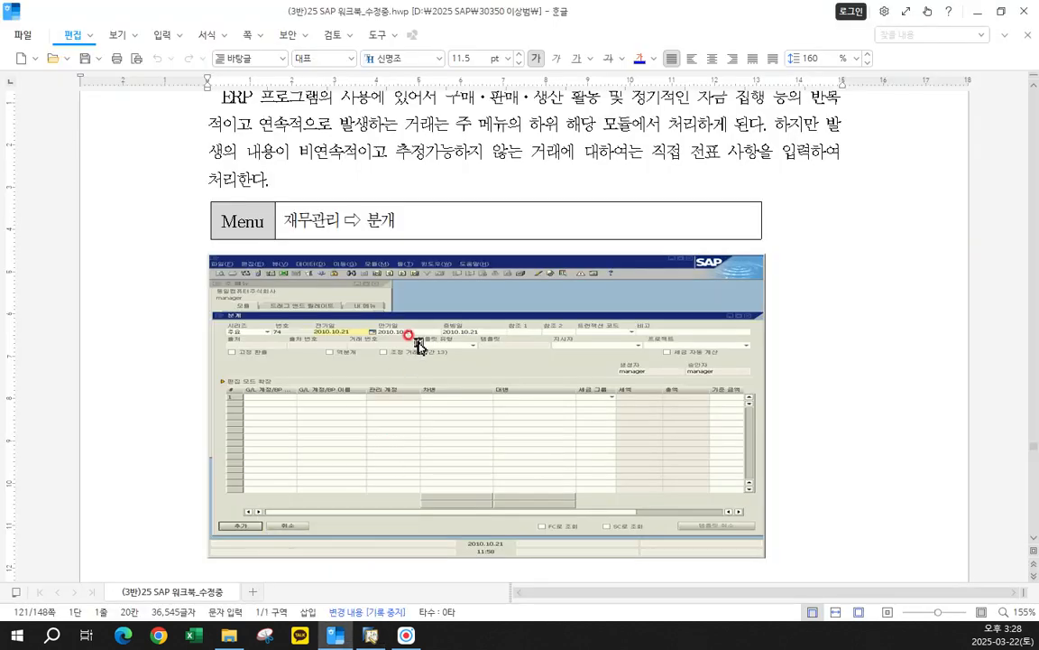
pyautogui.scroll(3, 417, 345)
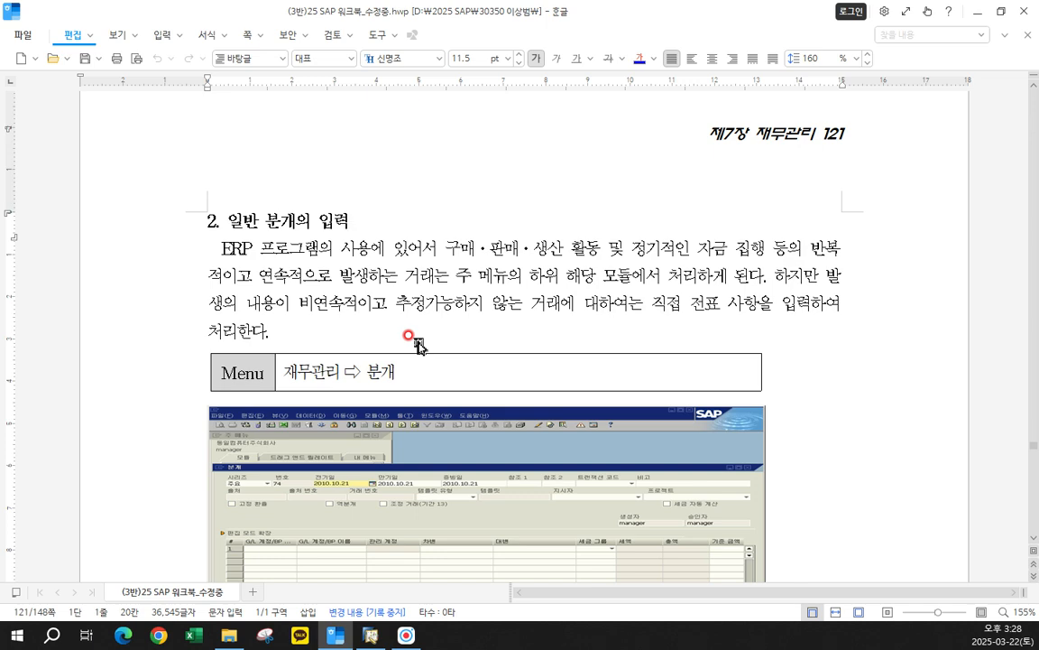
pyautogui.scroll(-2, 418, 345)
pyautogui.scroll(-2, 465, 279)
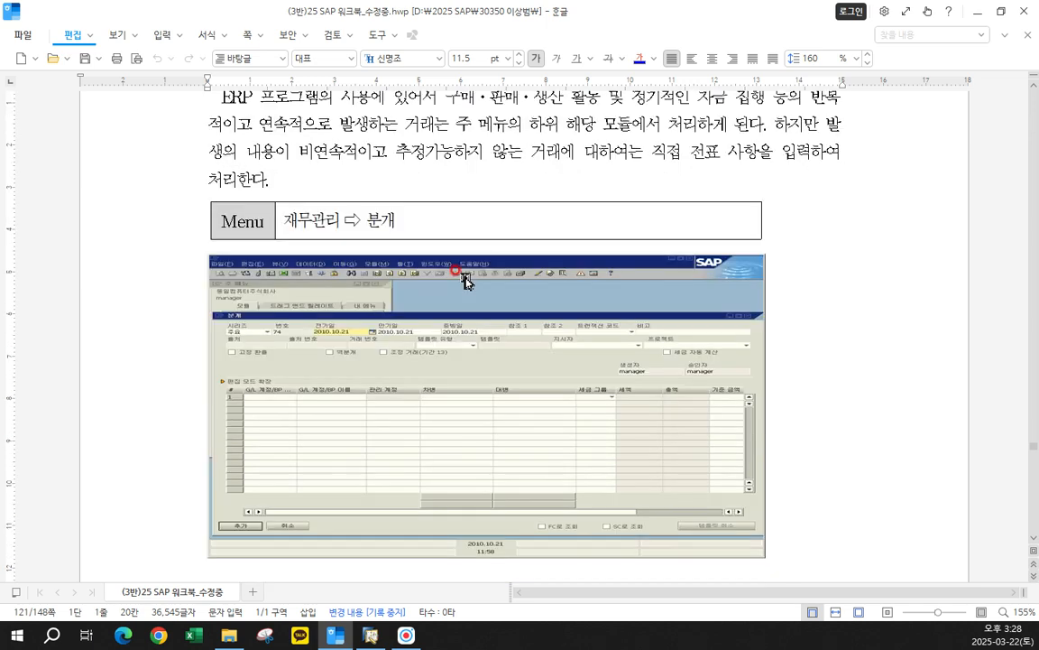
pyautogui.scroll(-6, 423, 357)
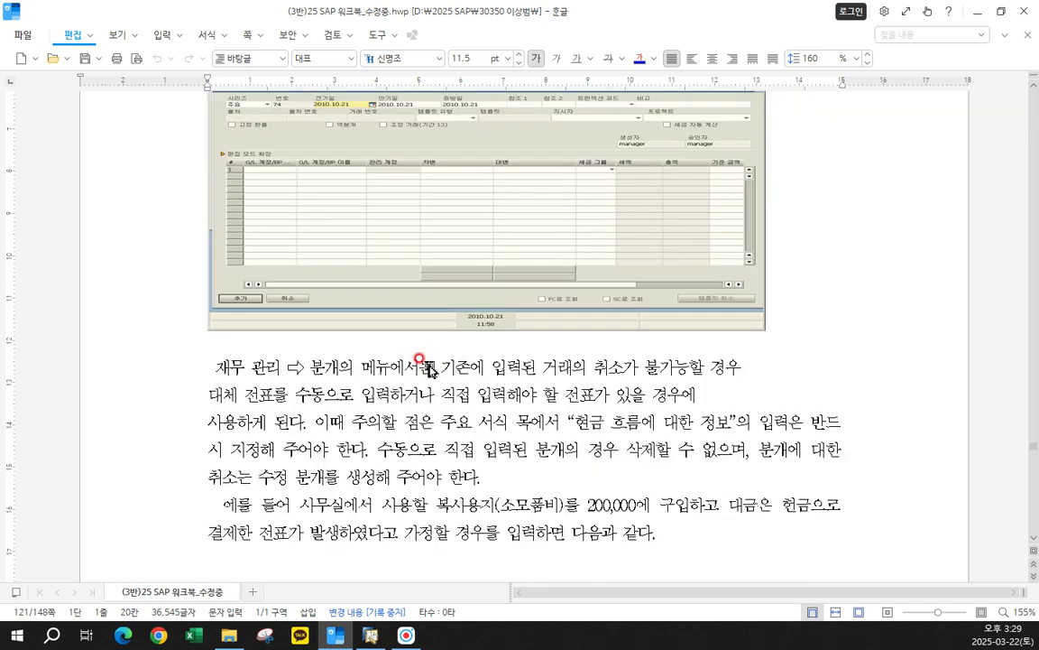
pyautogui.scroll(-4, 430, 370)
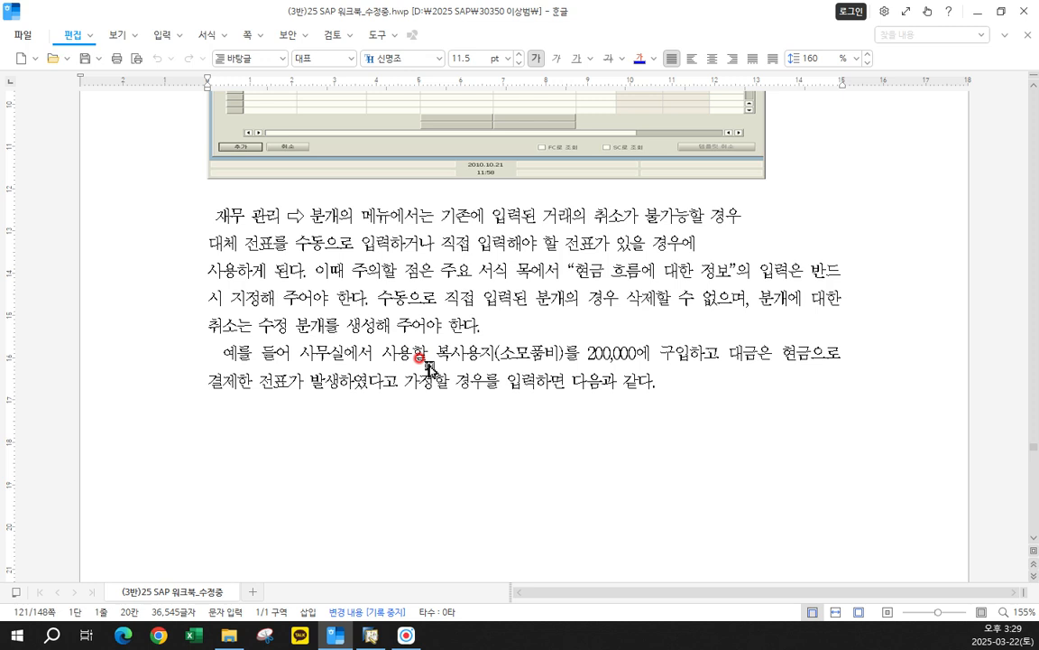
pyautogui.scroll(-4, 428, 367)
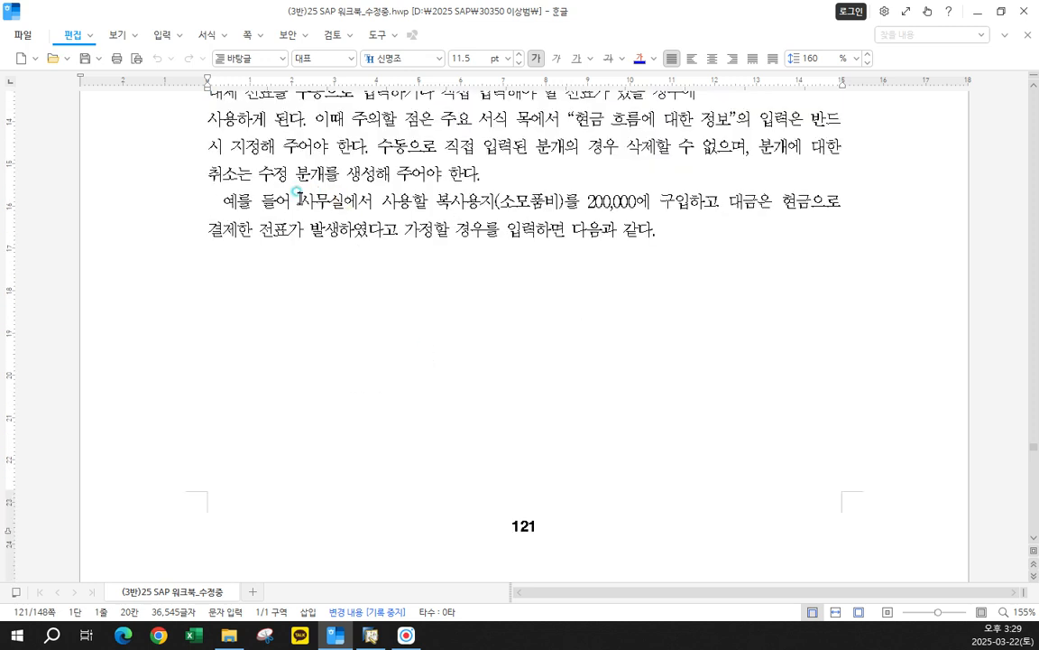
# - Highlight the 200,000 복사용지 cash purchase example on page 121 and examine the sample 분개 entry on page 122
pyautogui.click(299, 199)
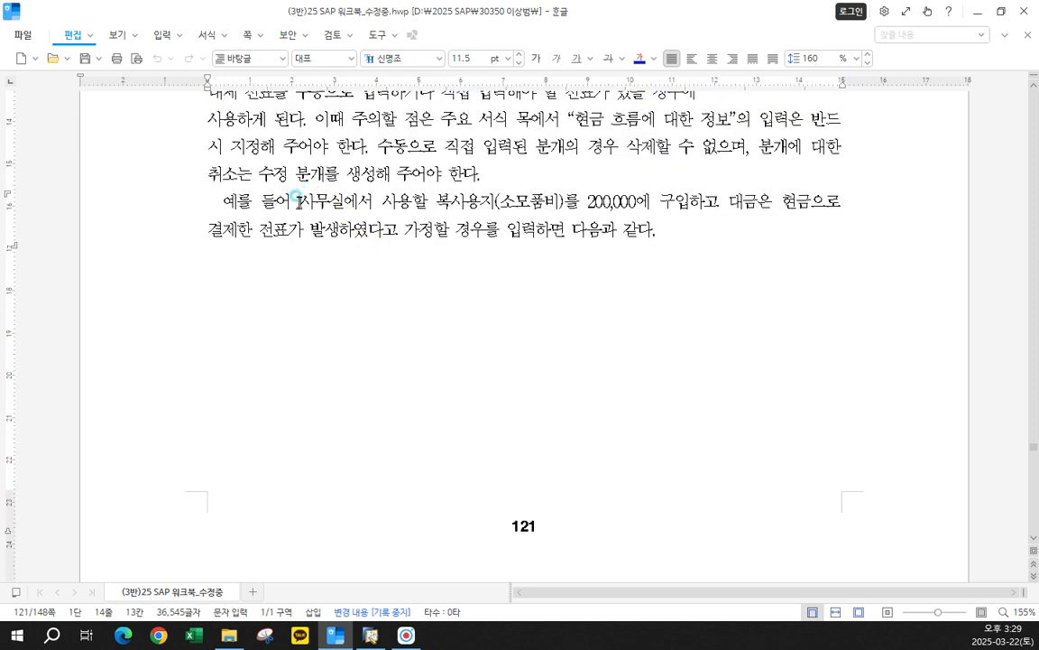
pyautogui.moveTo(300, 199); pyautogui.dragTo(839, 216)
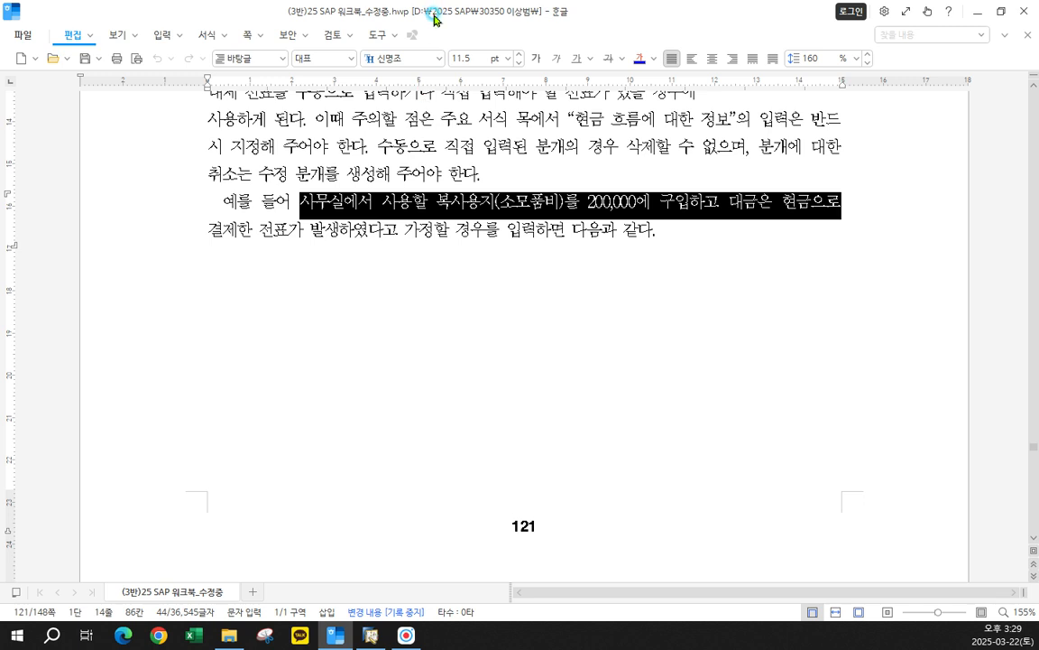
pyautogui.scroll(-6, 532, 297)
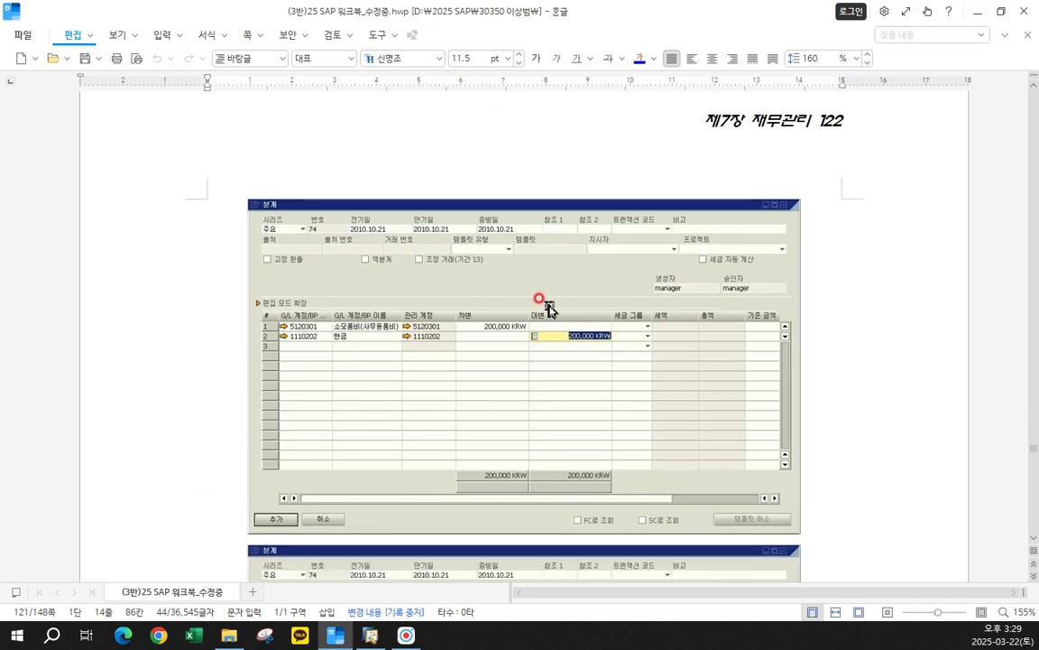
pyautogui.scroll(-3, 547, 306)
# - Move the workbook window aside to return to SAP Business One and reposition the new 분개 form
pyautogui.moveTo(437, 10); pyautogui.dragTo(0, 27)
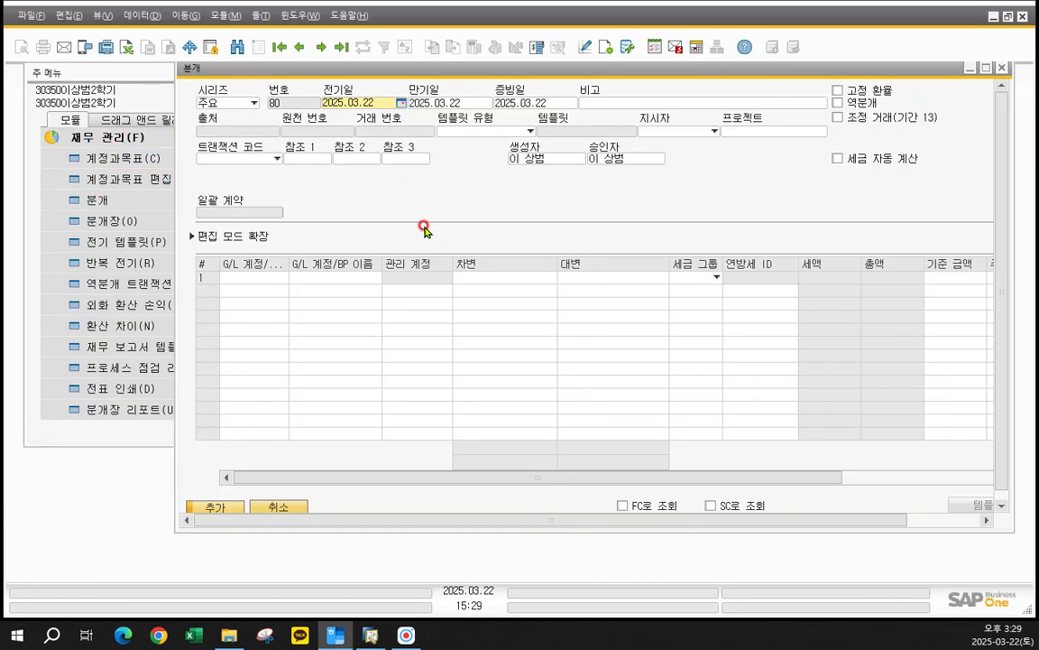
pyautogui.moveTo(331, 65); pyautogui.dragTo(387, 71)
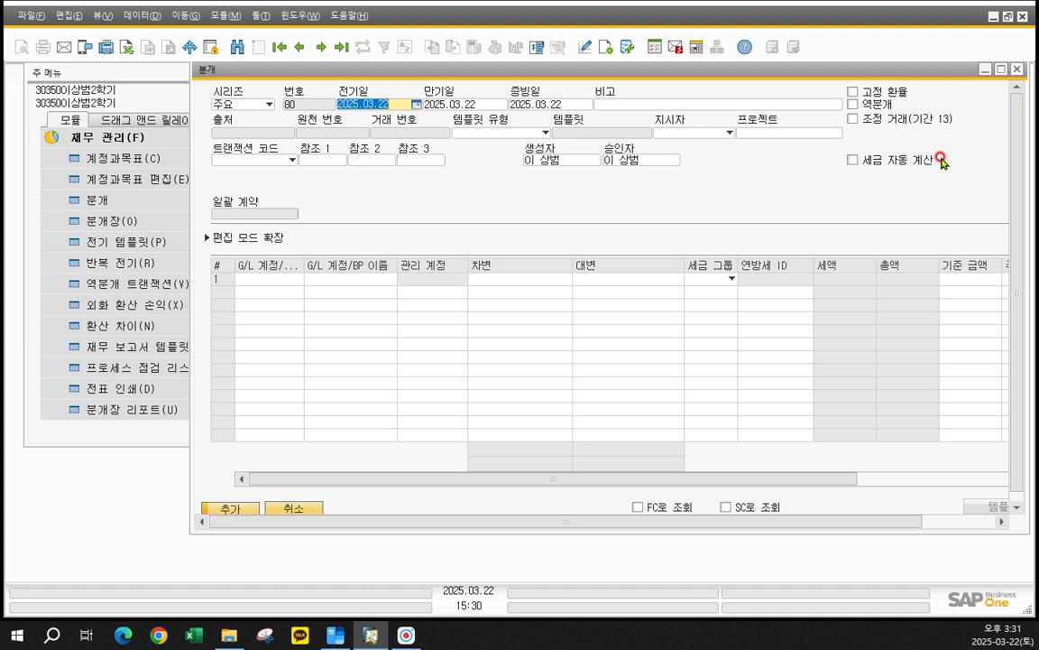
pyautogui.moveTo(493, 76); pyautogui.dragTo(491, 79)
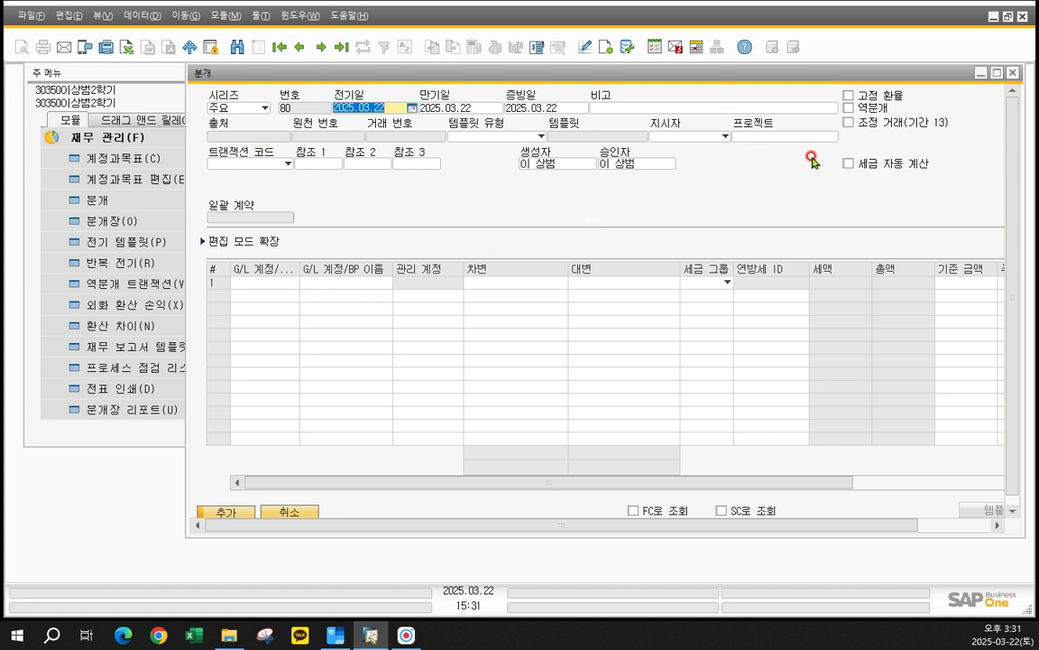
# - Open the account list for the first journal row, sort it by 계정 이름 and search for 소모품비
pyautogui.click(346, 283)
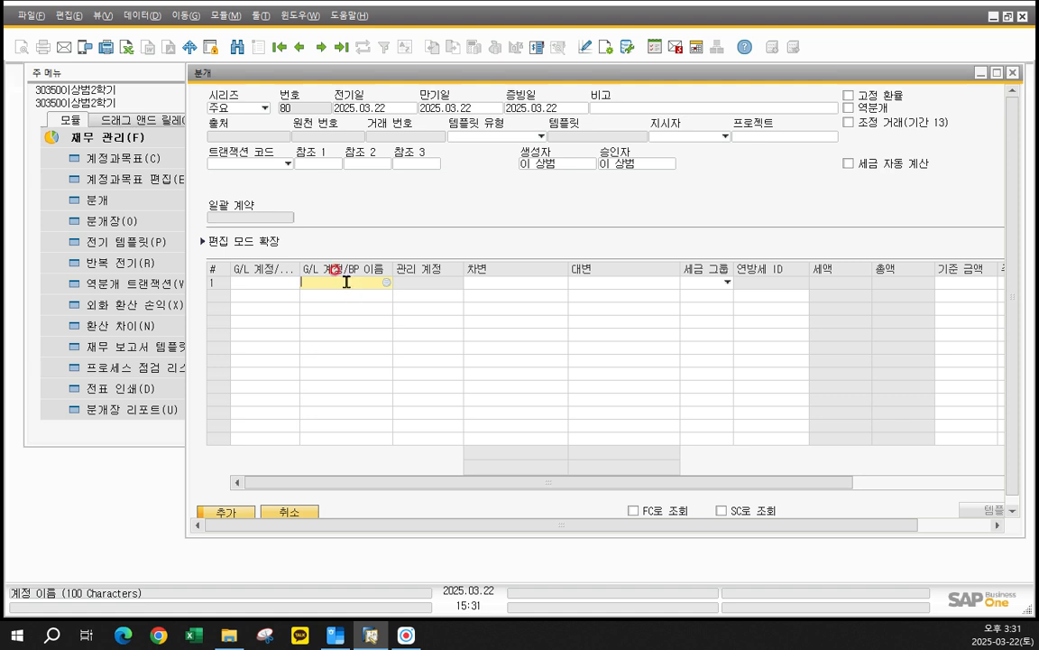
pyautogui.click(335, 283)
pyautogui.click(387, 283)
pyautogui.doubleClick(500, 255)
pyautogui.click(381, 236)
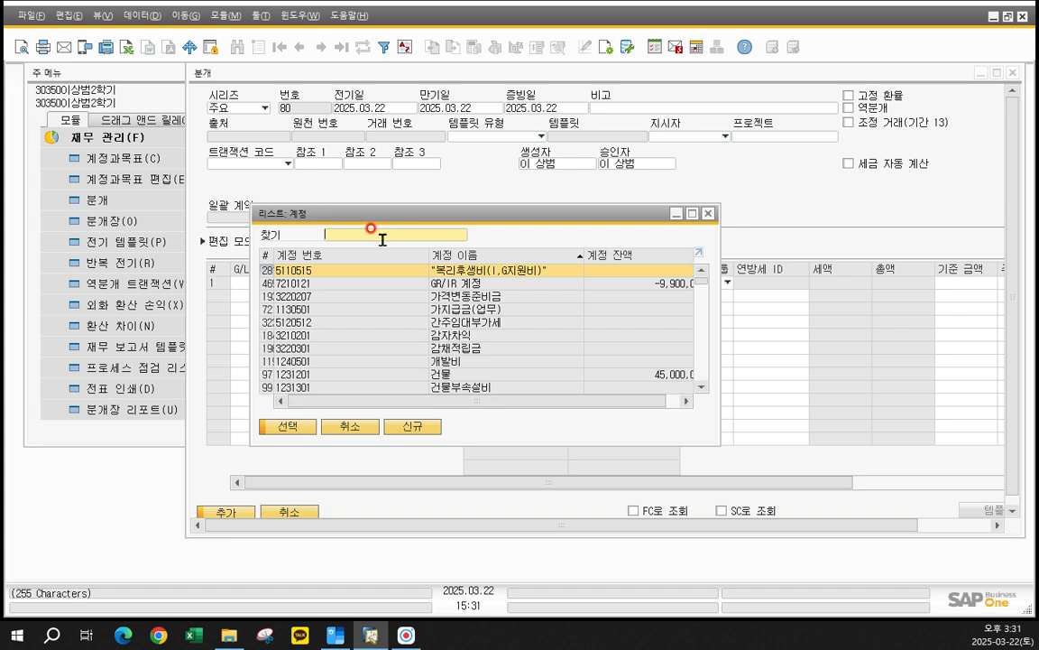
pyautogui.write('tha')
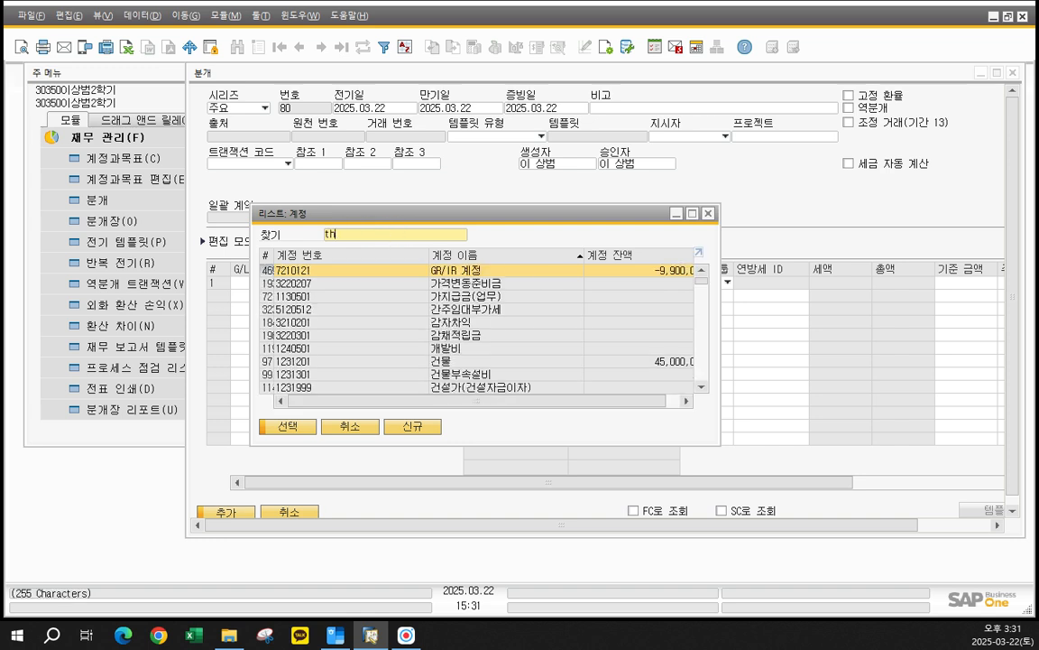
pyautogui.press('BackSpace')
pyautogui.press('BackSpace')
pyautogui.write('소모품비')
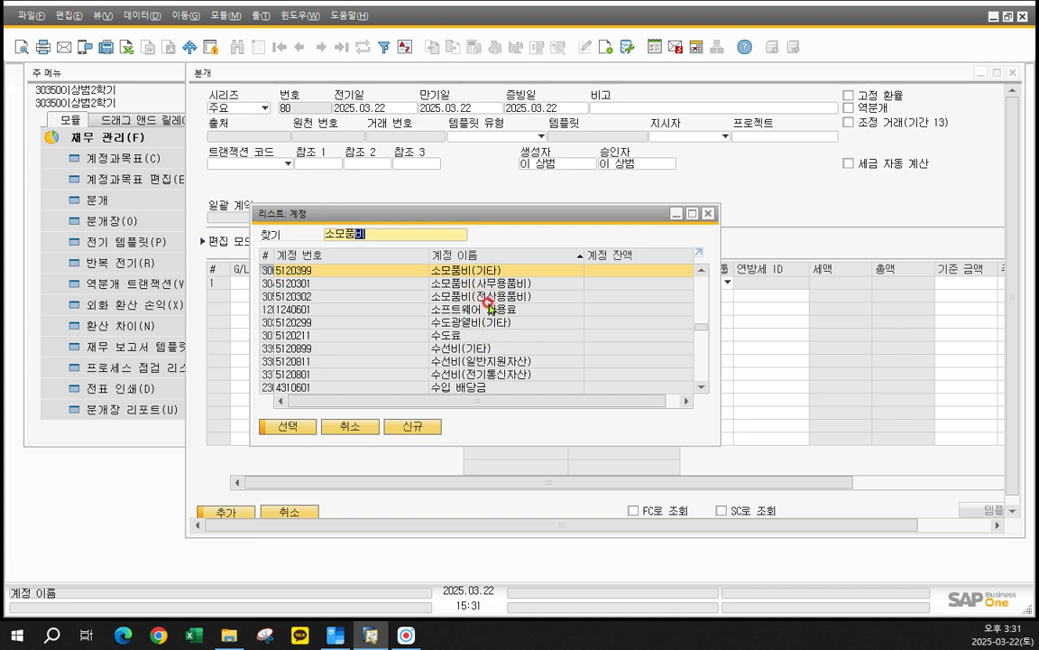
# - Choose account 5120301 소모품비(사무용품비) for the first row and enter a 차변 amount of 200,000
pyautogui.scroll(1, 494, 305)
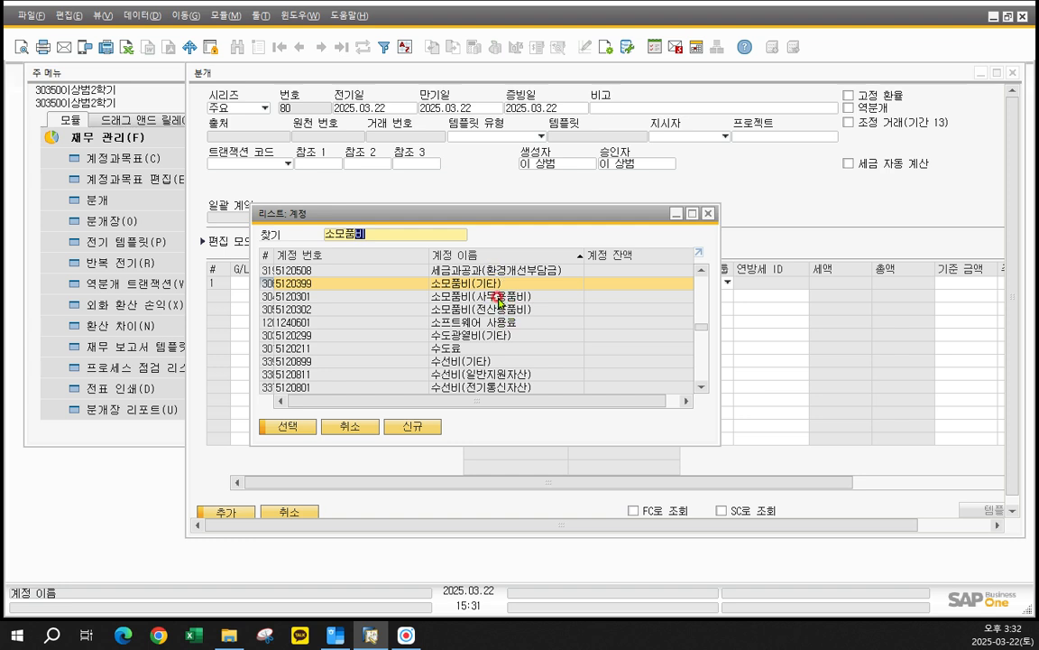
pyautogui.click(504, 297)
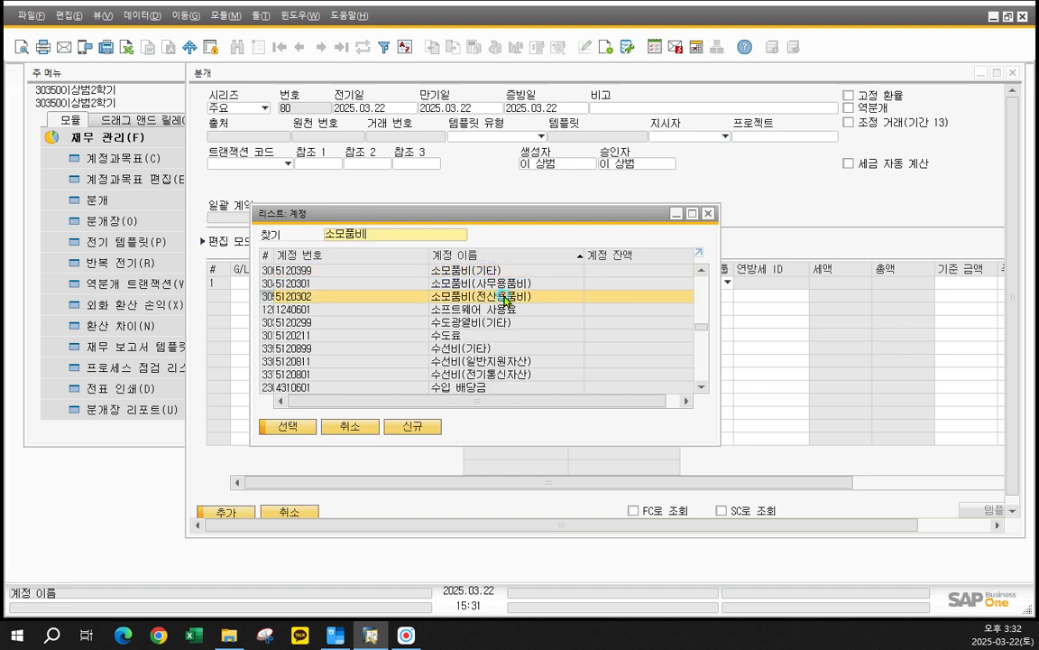
pyautogui.click(492, 284)
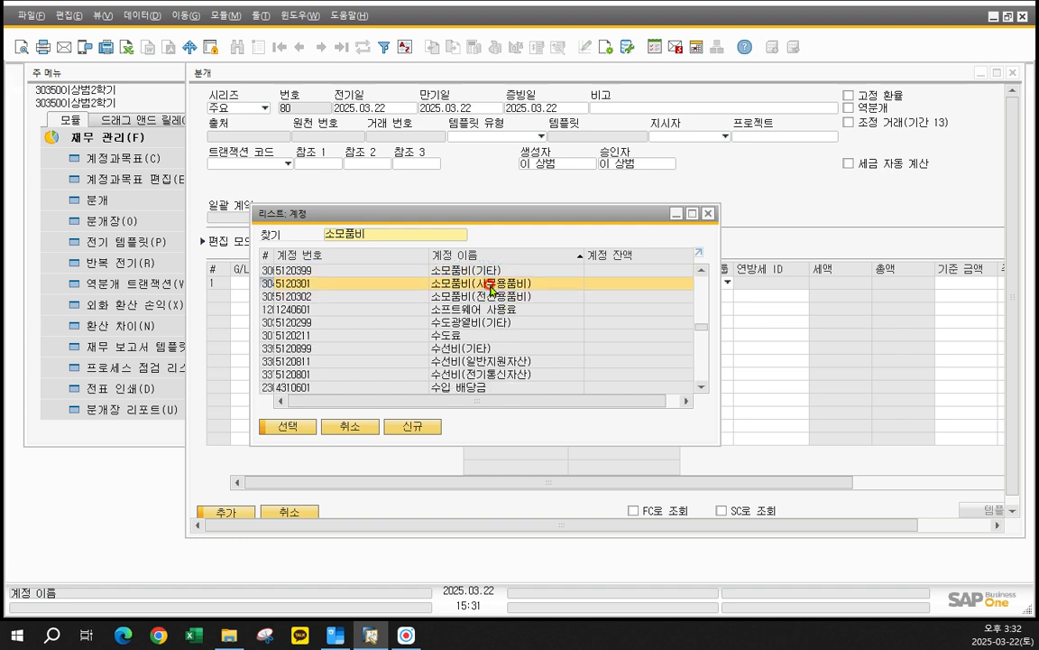
pyautogui.doubleClick(492, 284)
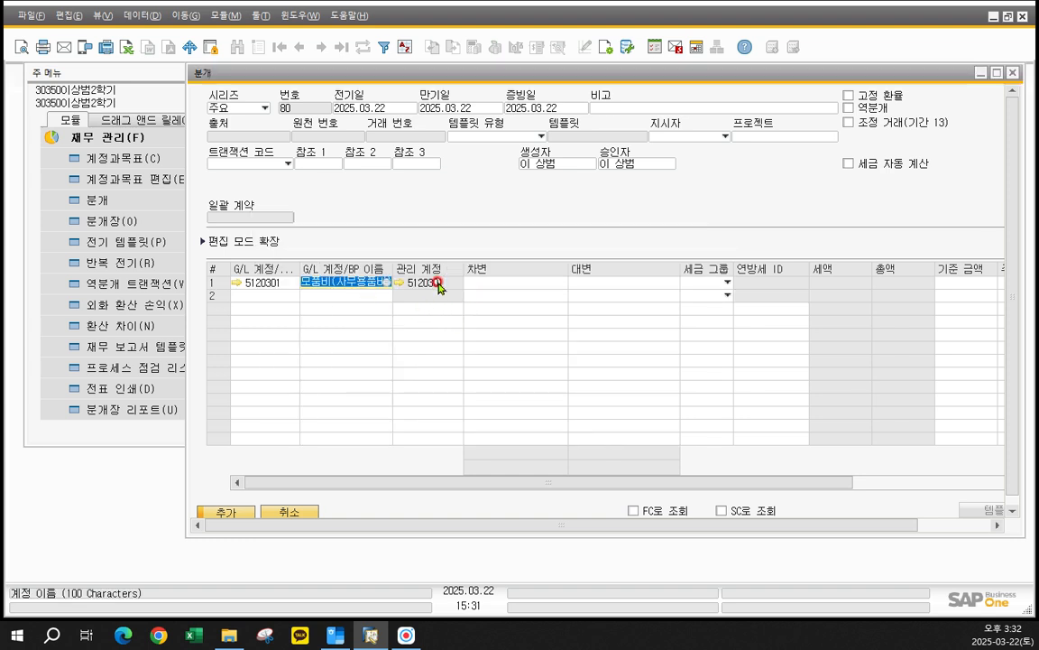
pyautogui.click(525, 283)
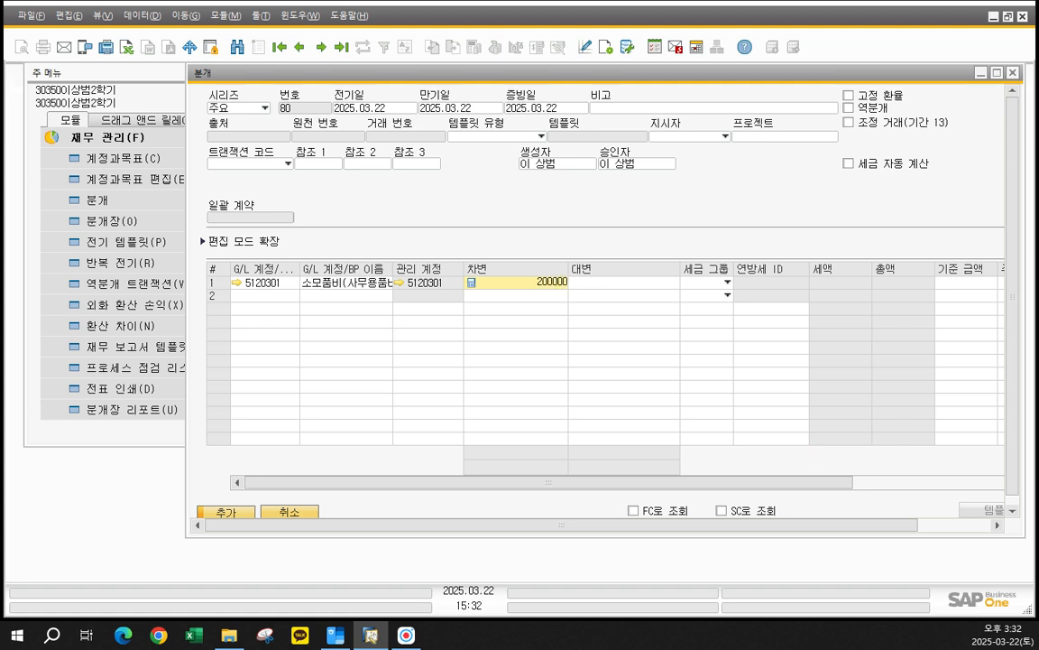
# - Set the second row to account 1110202 현금 with a 대변 amount of 200,000 and try to add the entry
pyautogui.click(329, 295)
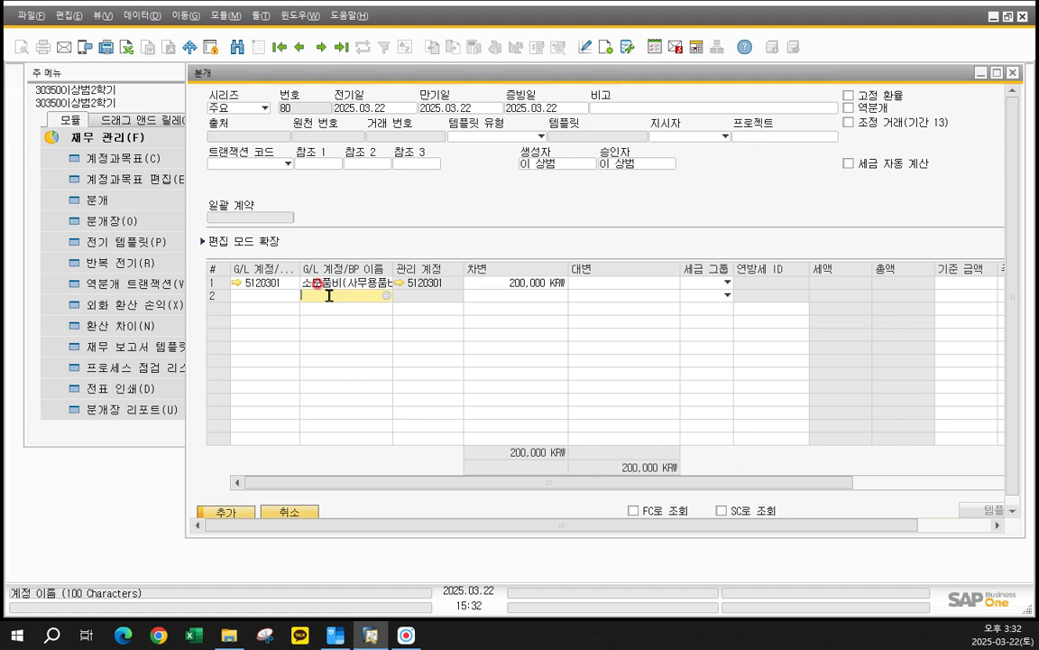
pyautogui.click(386, 297)
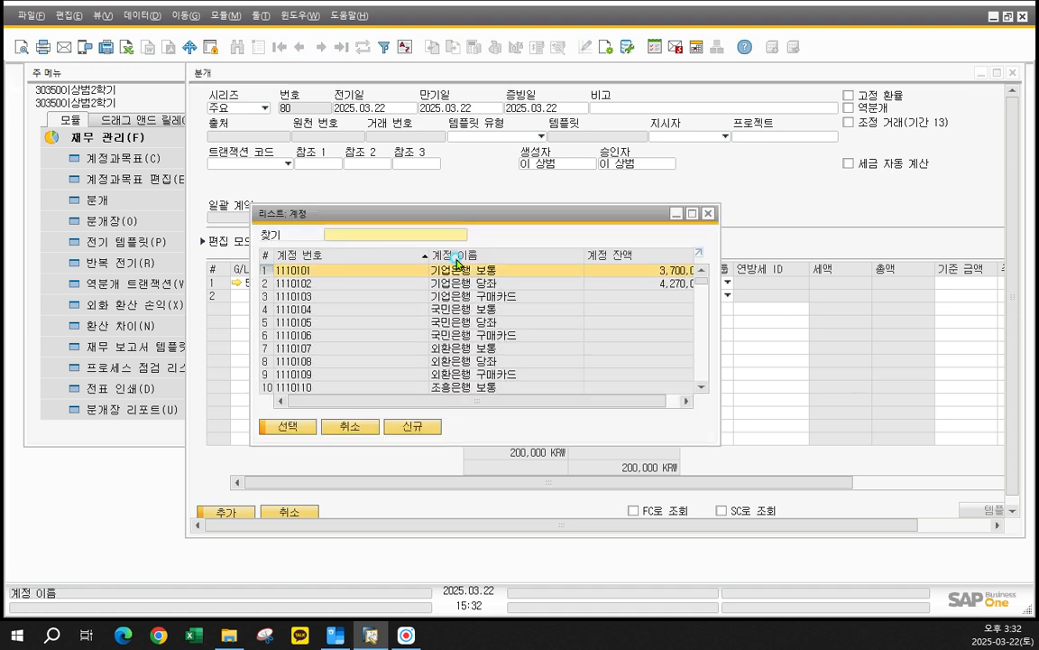
pyautogui.click(398, 237)
pyautogui.write('현금')
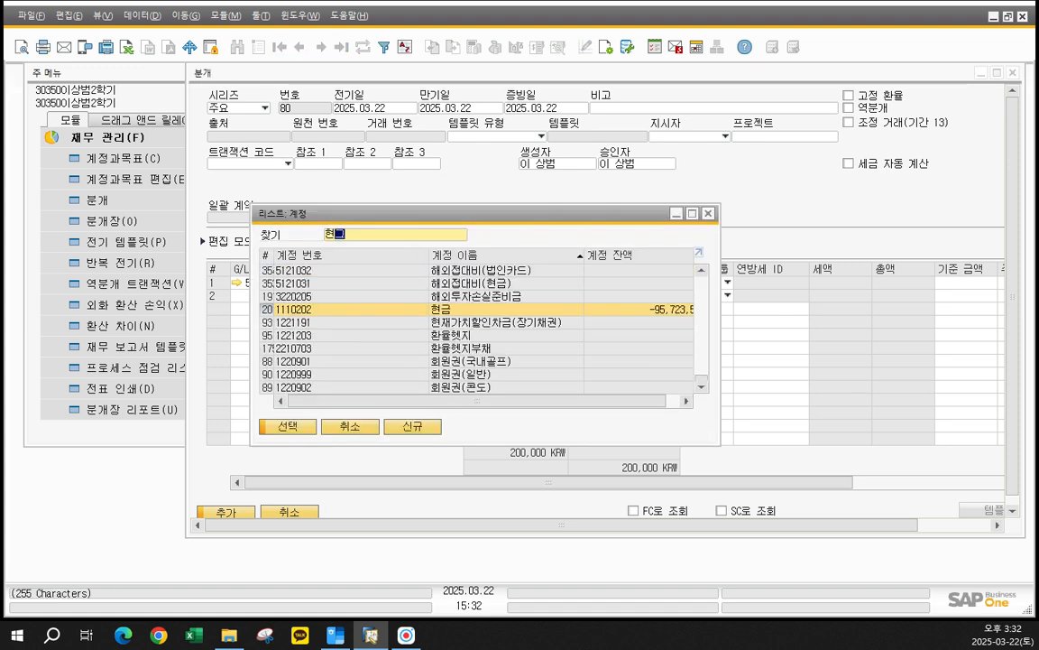
pyautogui.doubleClick(448, 308)
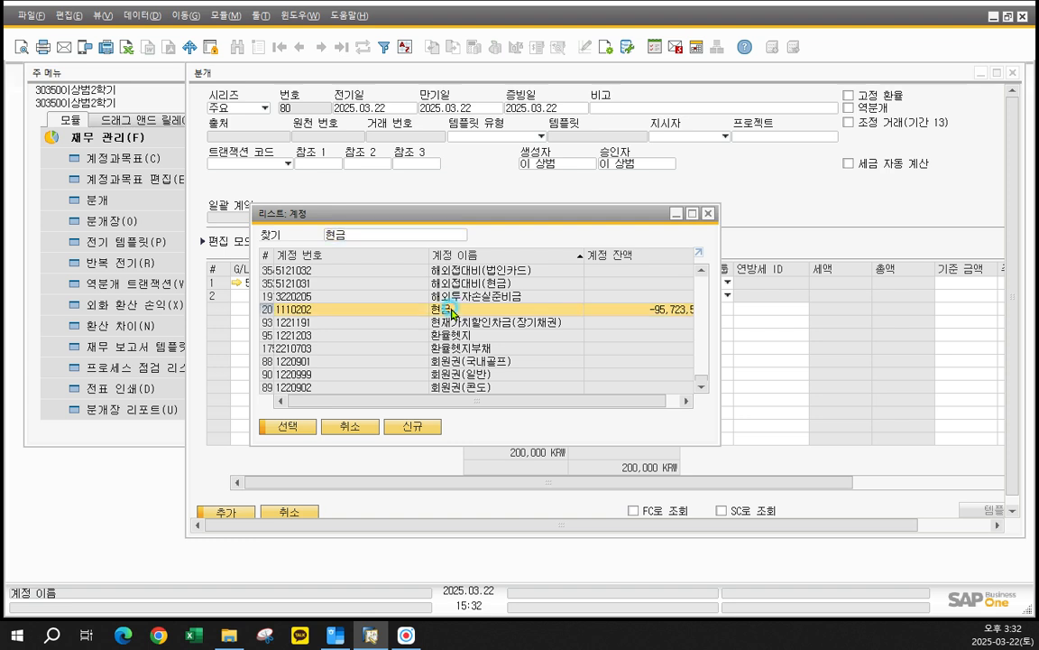
pyautogui.click(621, 296)
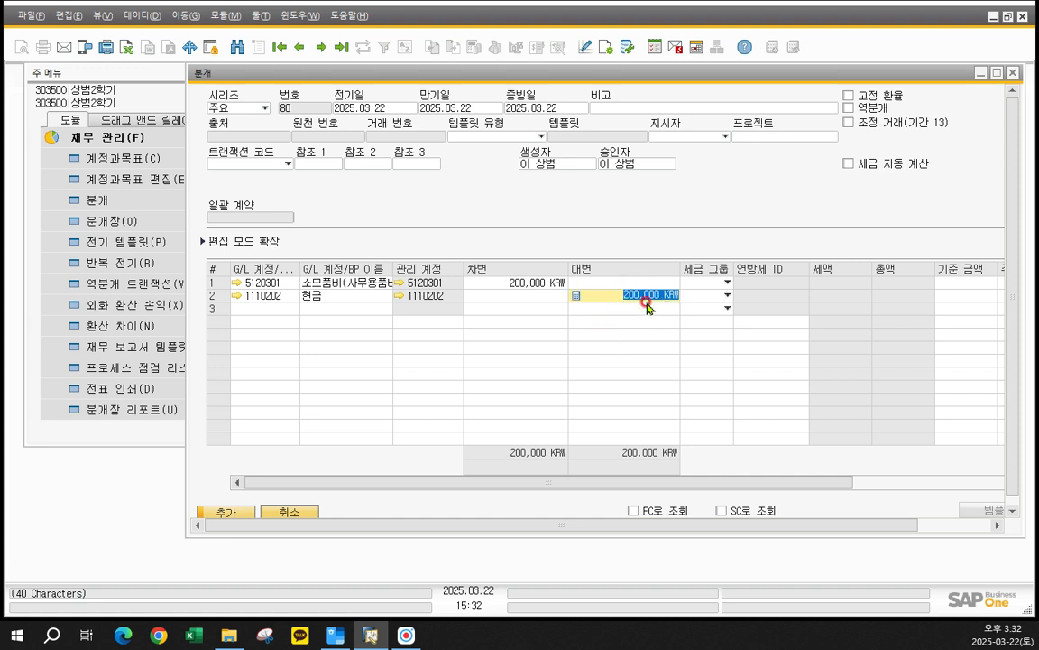
pyautogui.click(231, 513)
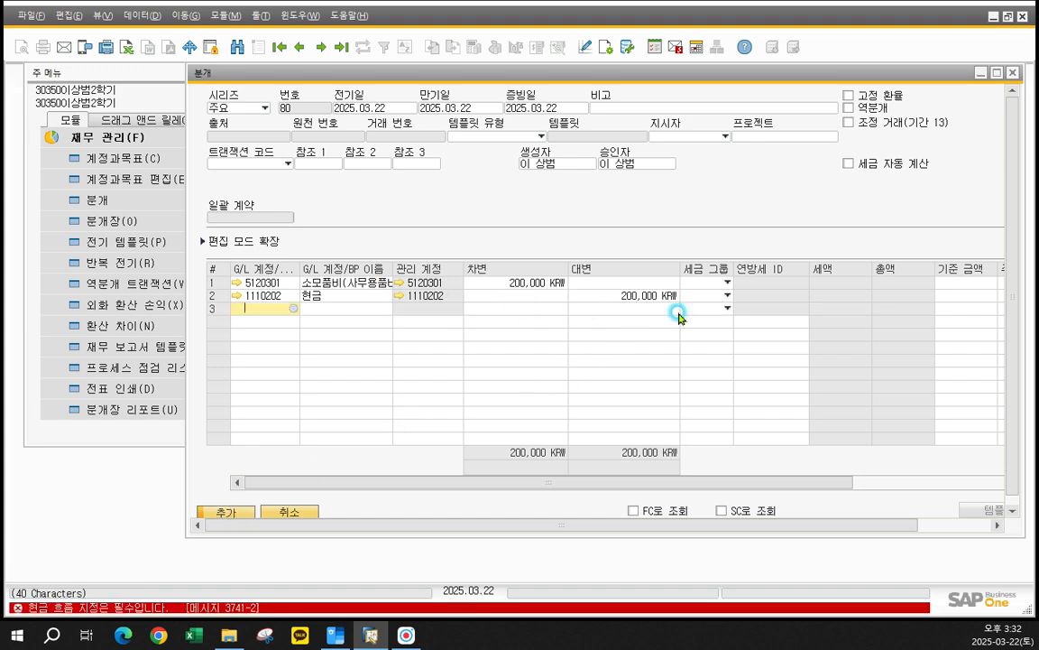
# - Maximize the 분개 form and set the 현금 row's 주요 서식 항목 to 나. 매입 및 종업원에 대한 유출액
pyautogui.press('Up')
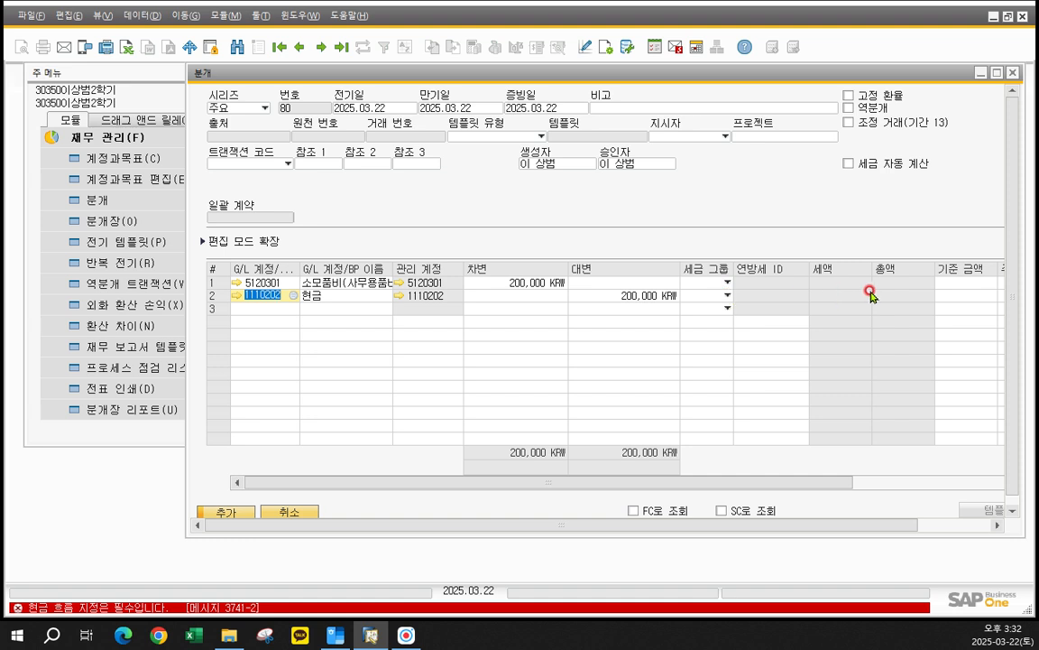
pyautogui.click(996, 72)
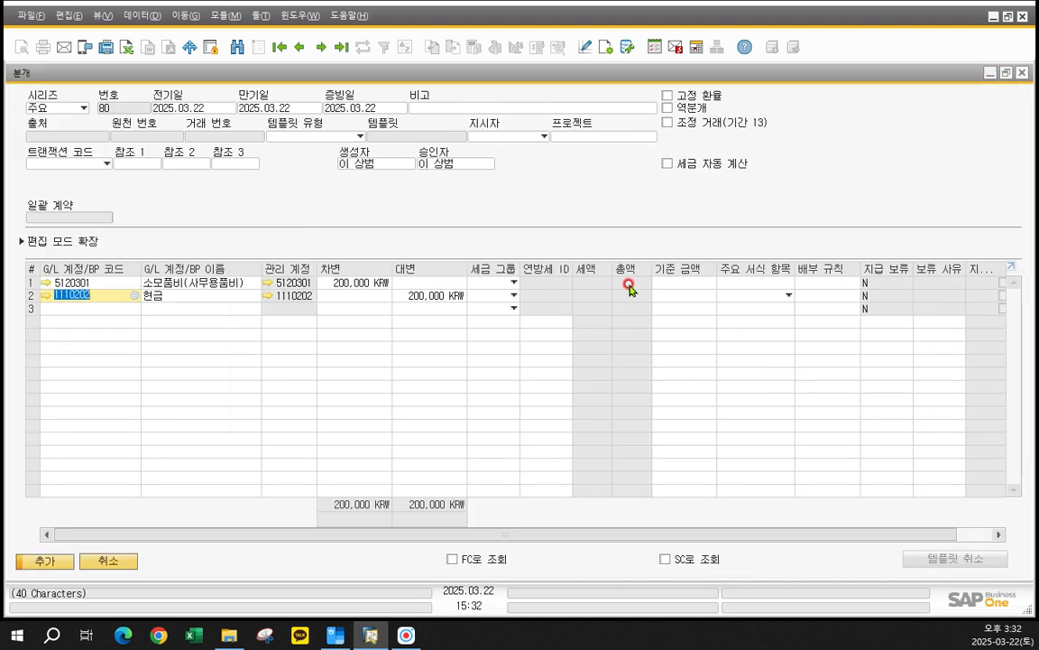
pyautogui.click(787, 296)
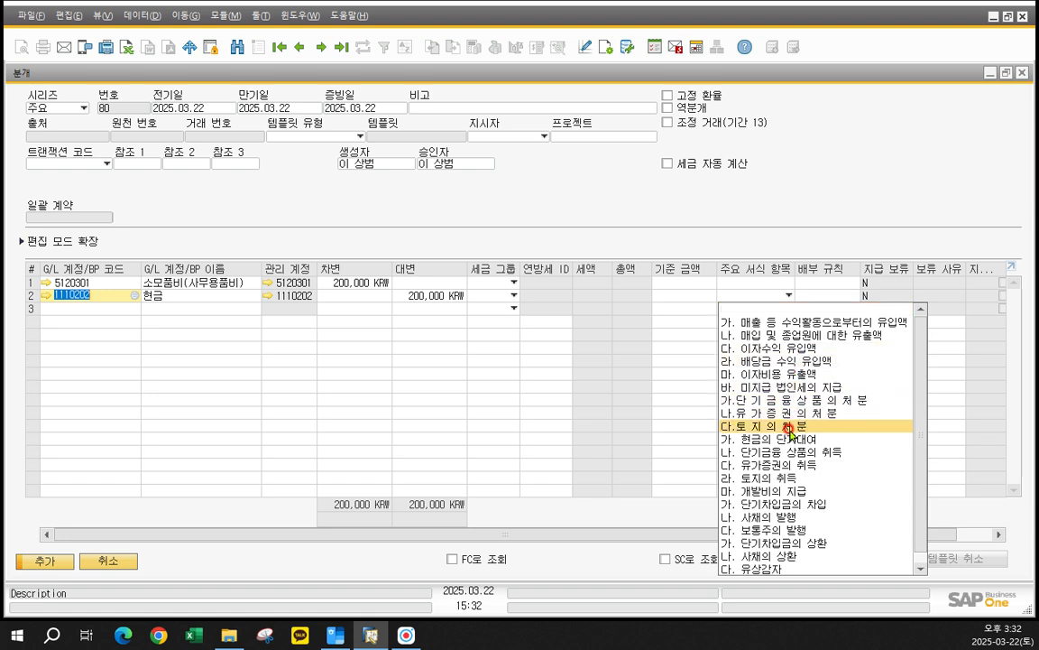
pyautogui.click(776, 336)
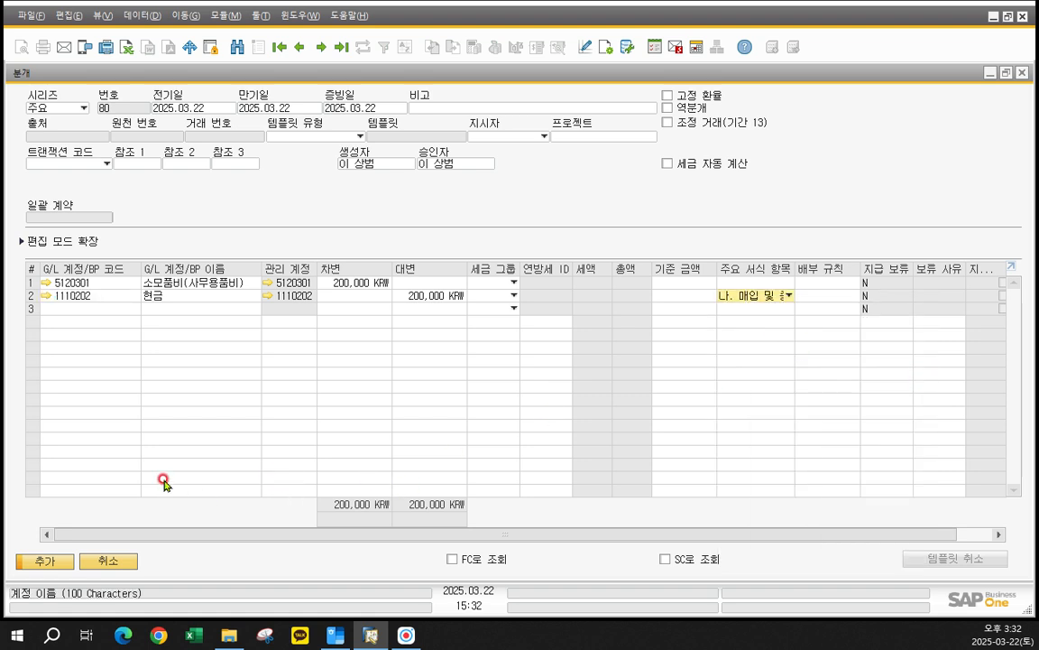
# - Add the journal entry and display the newly posted record to review it
pyautogui.click(40, 563)
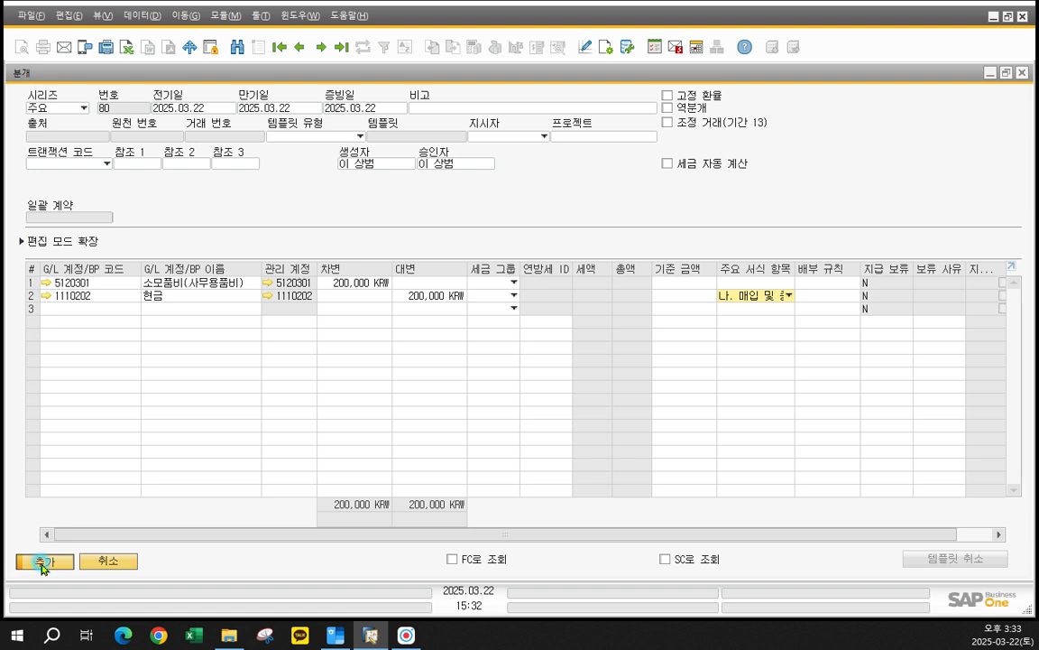
pyautogui.click(40, 563)
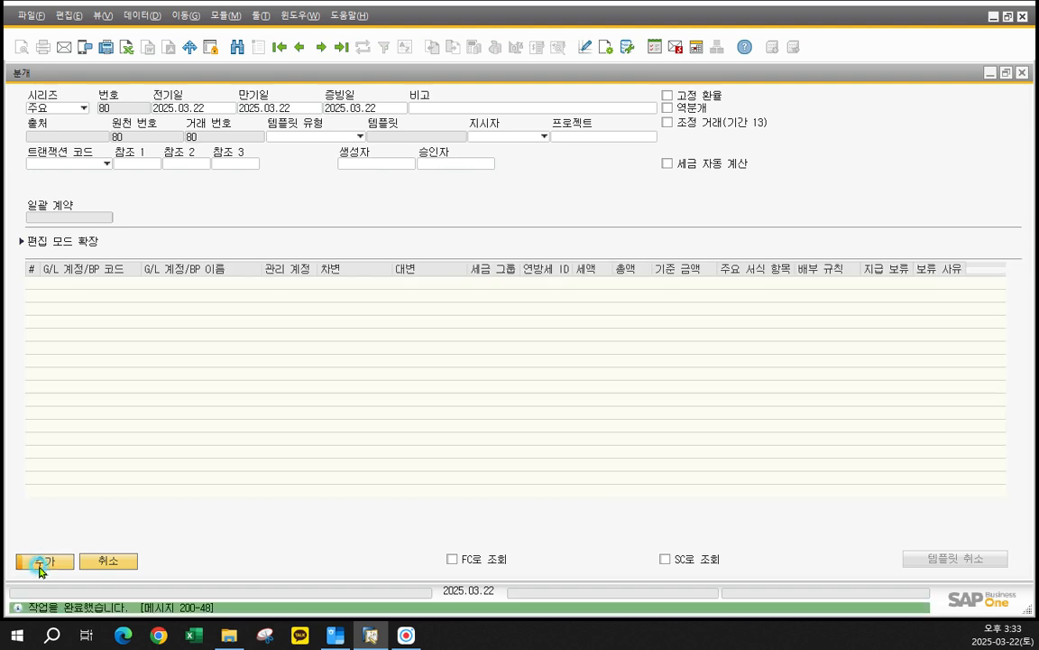
pyautogui.click(54, 563)
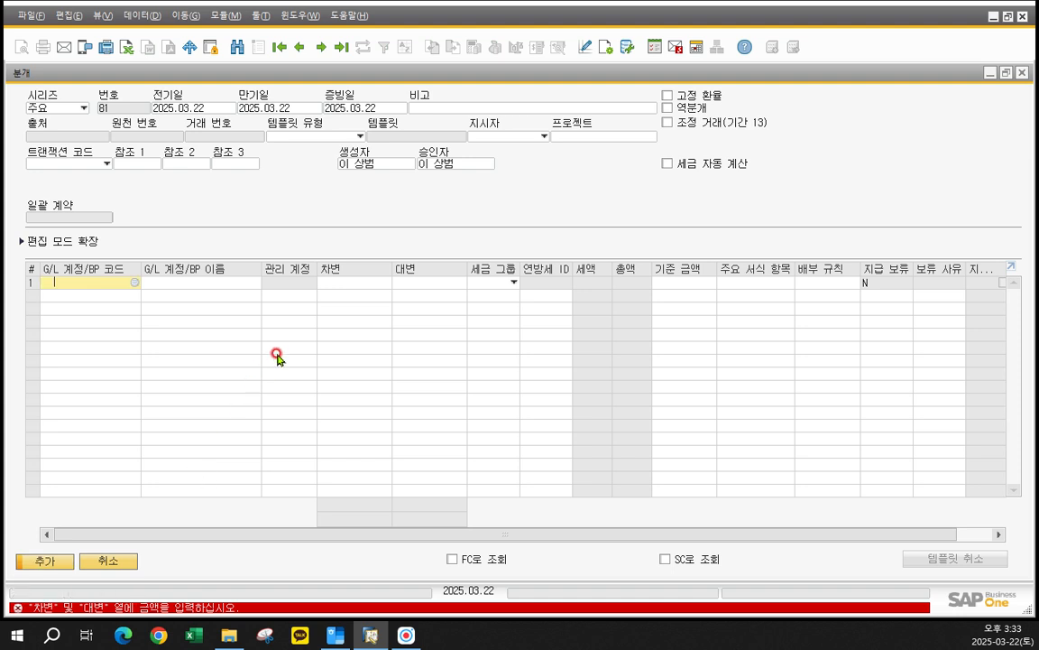
pyautogui.click(362, 193)
pyautogui.click(301, 47)
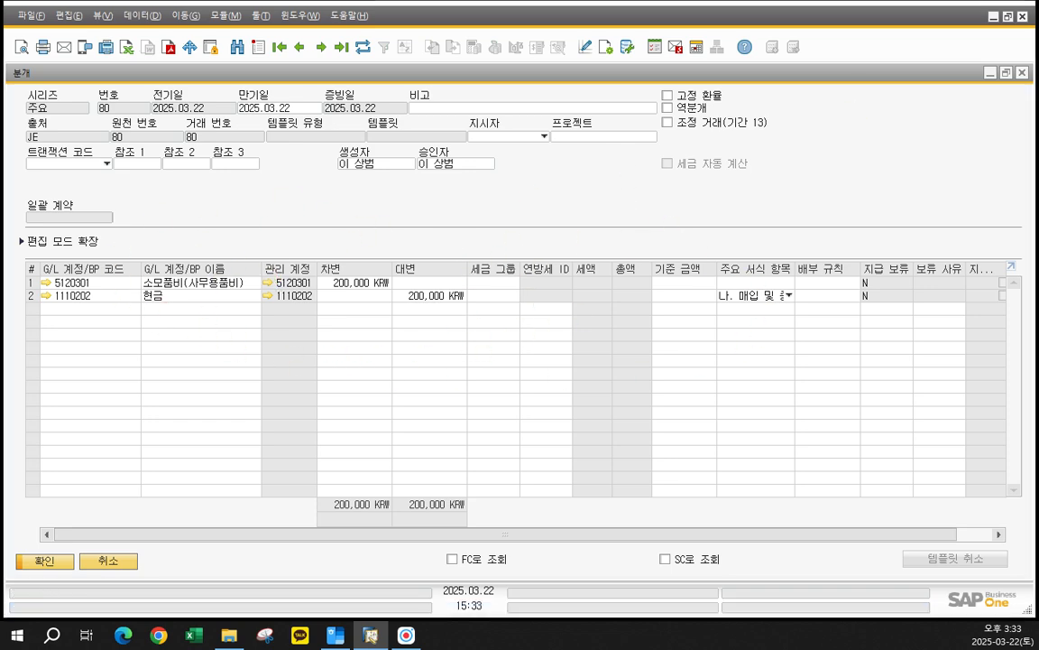
# - Switch to the 한글 workbook and go past page 122 to section 3, 역분개의 처리, on page 123
pyautogui.moveTo(585, 197); pyautogui.dragTo(233, 76)
pyautogui.click(333, 230)
pyautogui.scroll(-5, 682, 347)
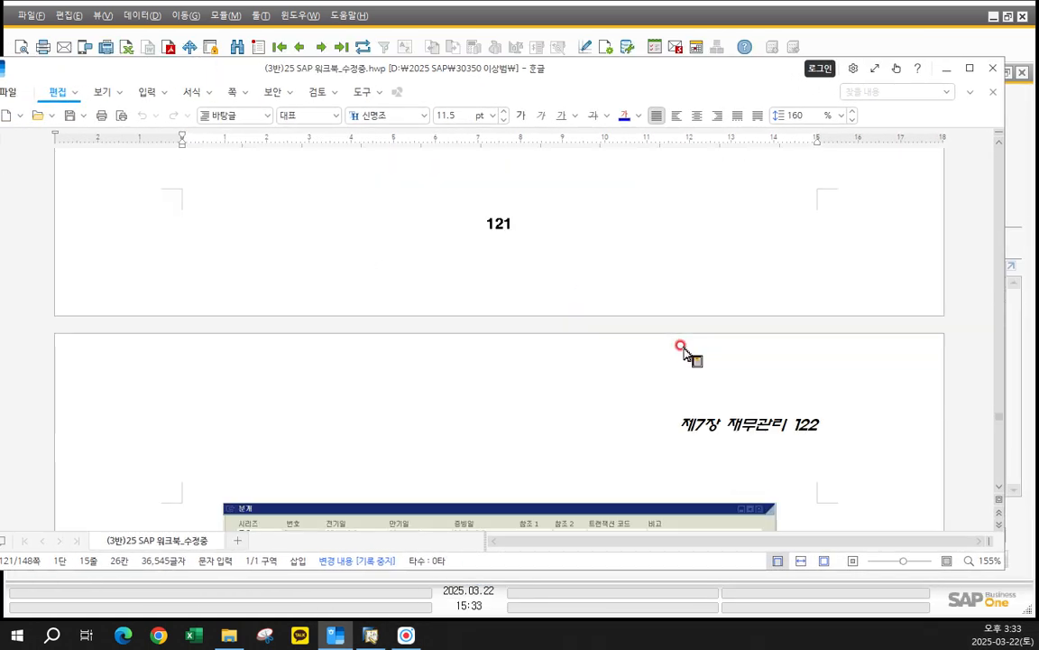
pyautogui.scroll(-10, 681, 348)
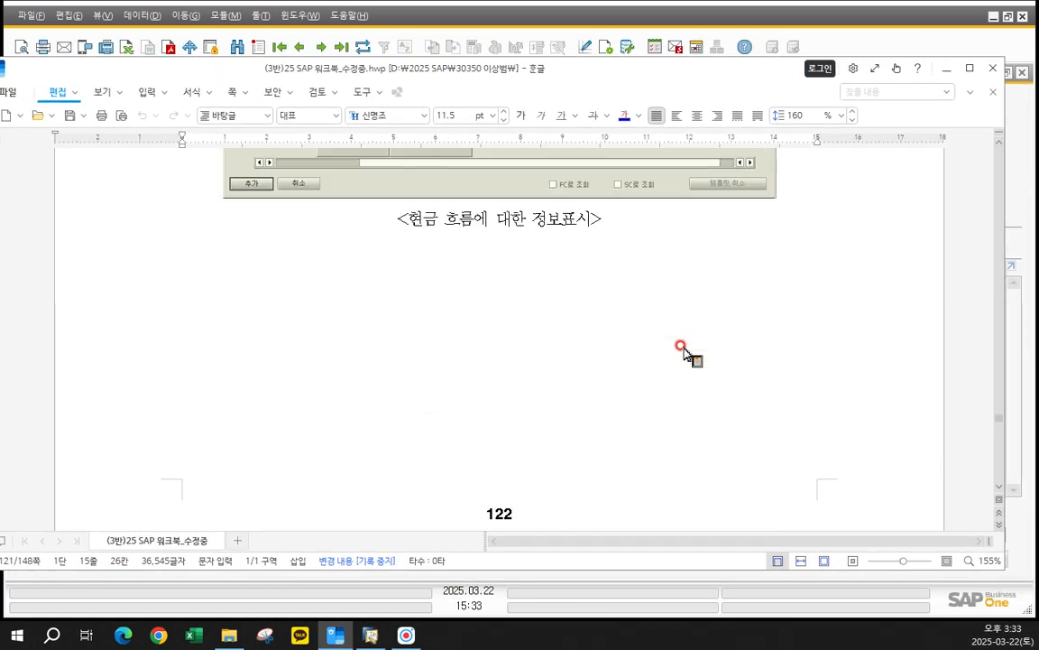
pyautogui.scroll(-10, 682, 348)
pyautogui.scroll(6, 681, 347)
pyautogui.scroll(-4, 682, 347)
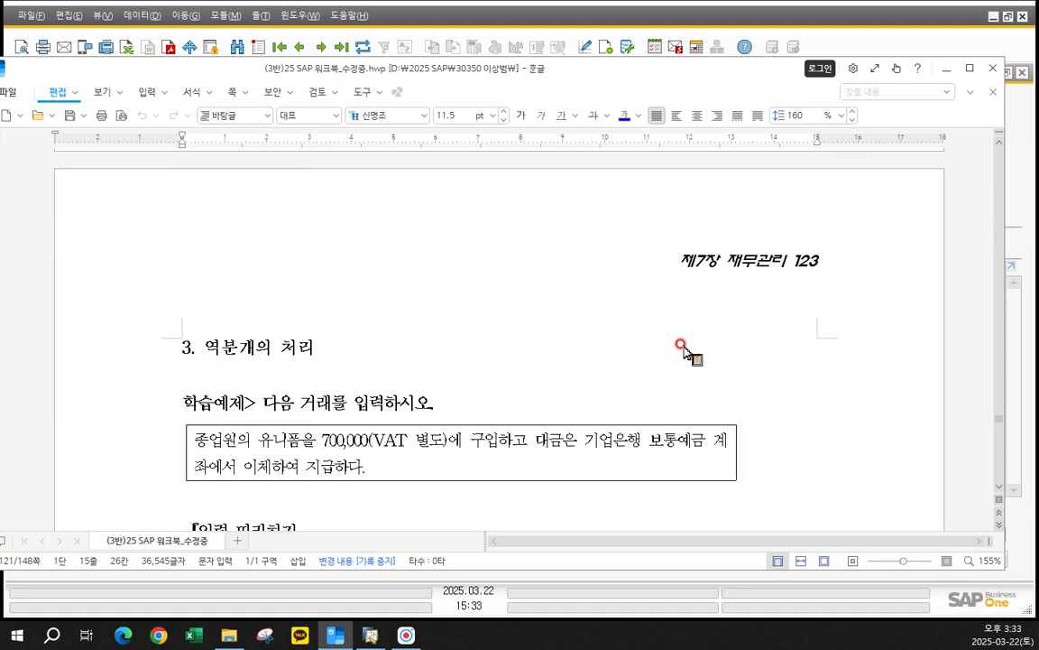
# - Read the 700,000 uniform purchase example, its V2 tax group and cash flow instructions, and the sample journal entry on page 123
pyautogui.scroll(-2, 683, 349)
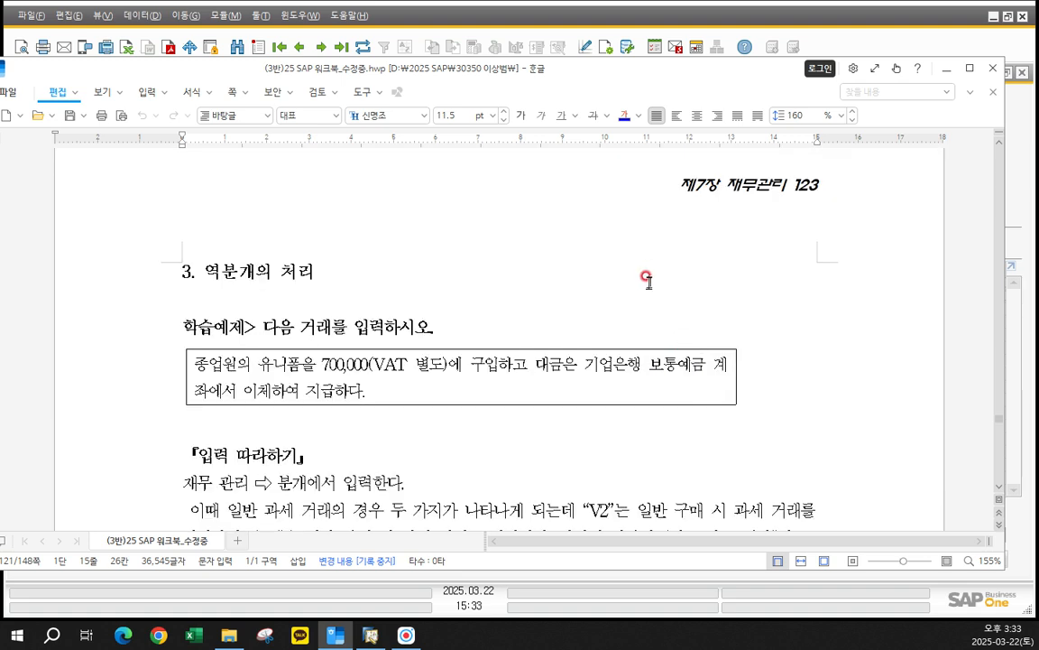
pyautogui.scroll(-2, 648, 280)
pyautogui.scroll(2, 648, 279)
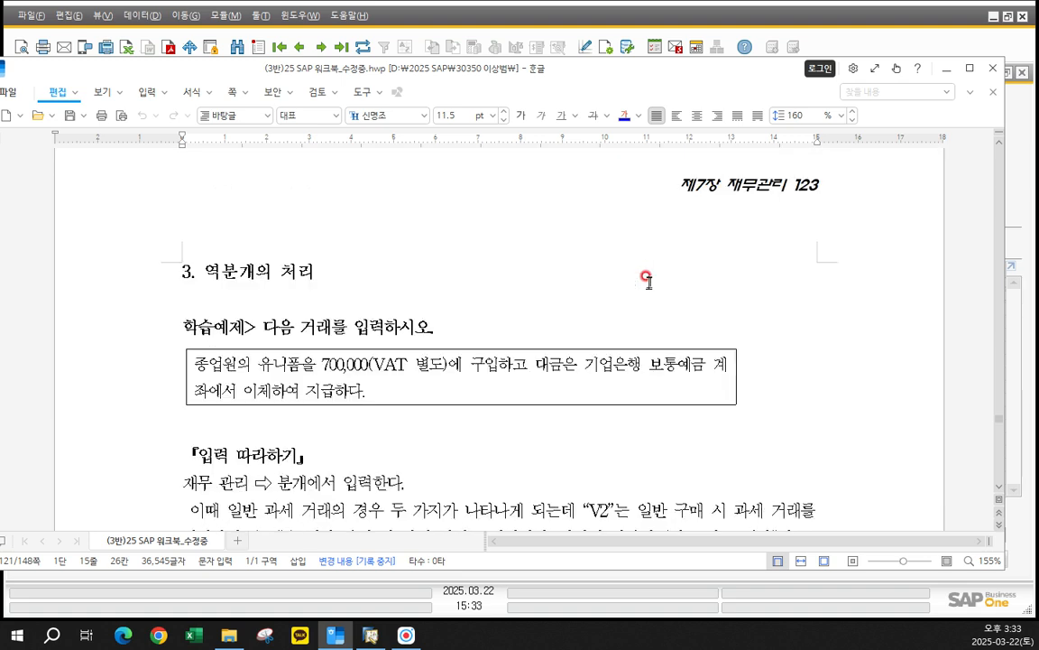
pyautogui.click(356, 275)
pyautogui.scroll(-20, 401, 302)
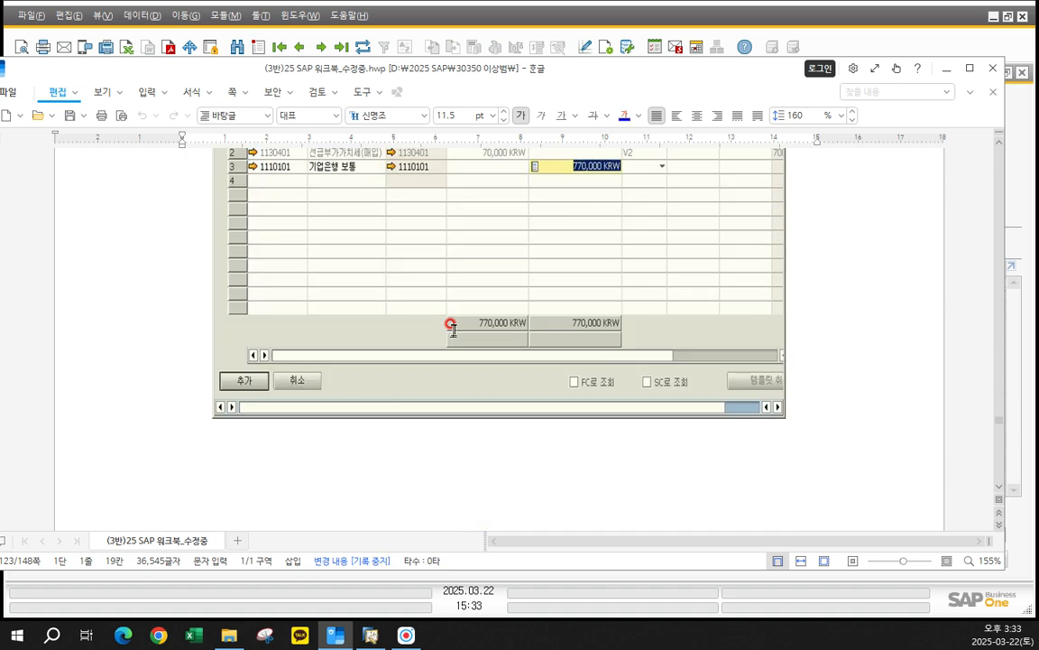
pyautogui.scroll(-6, 453, 329)
pyautogui.scroll(-10, 453, 330)
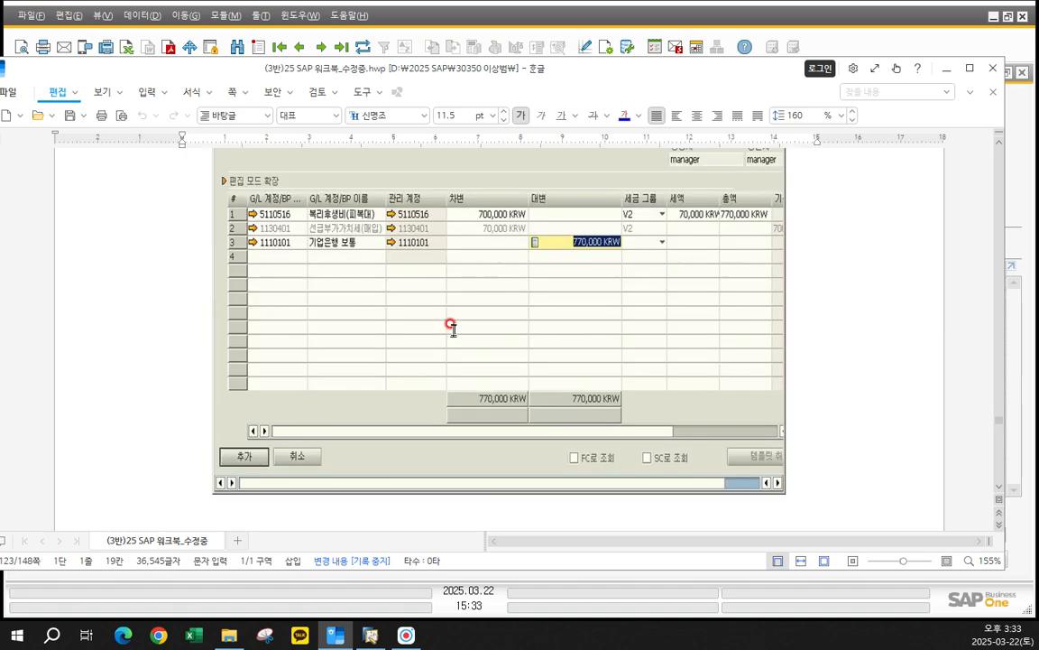
pyautogui.scroll(4, 453, 330)
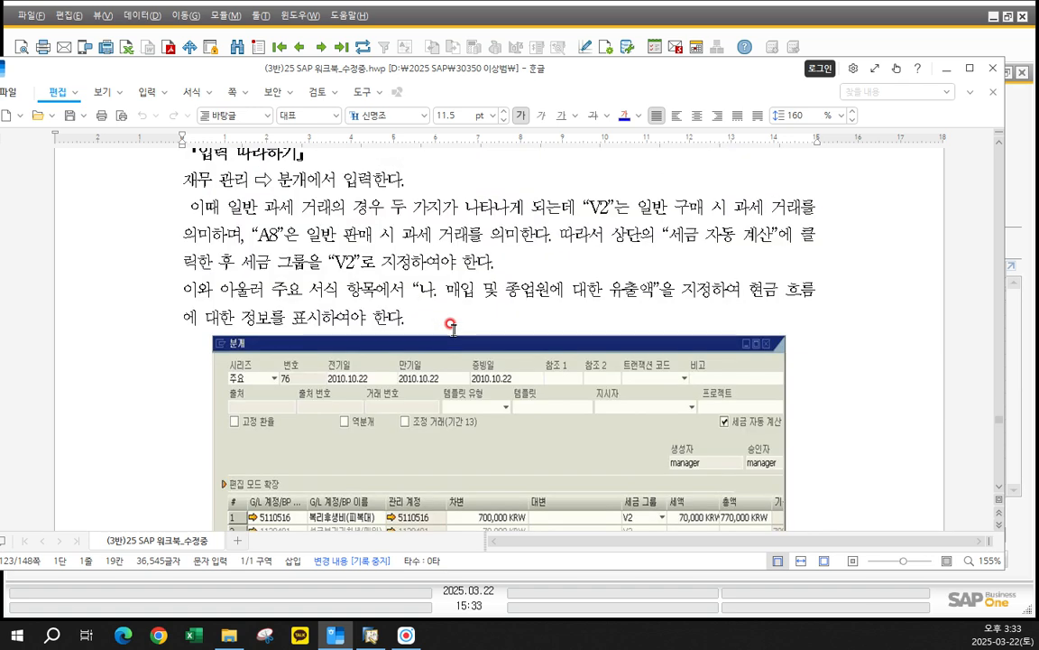
# - Reread section 3, 역분개의 처리, and its instruction to use 세금 자동 계산 with tax group V2
pyautogui.scroll(5, 453, 330)
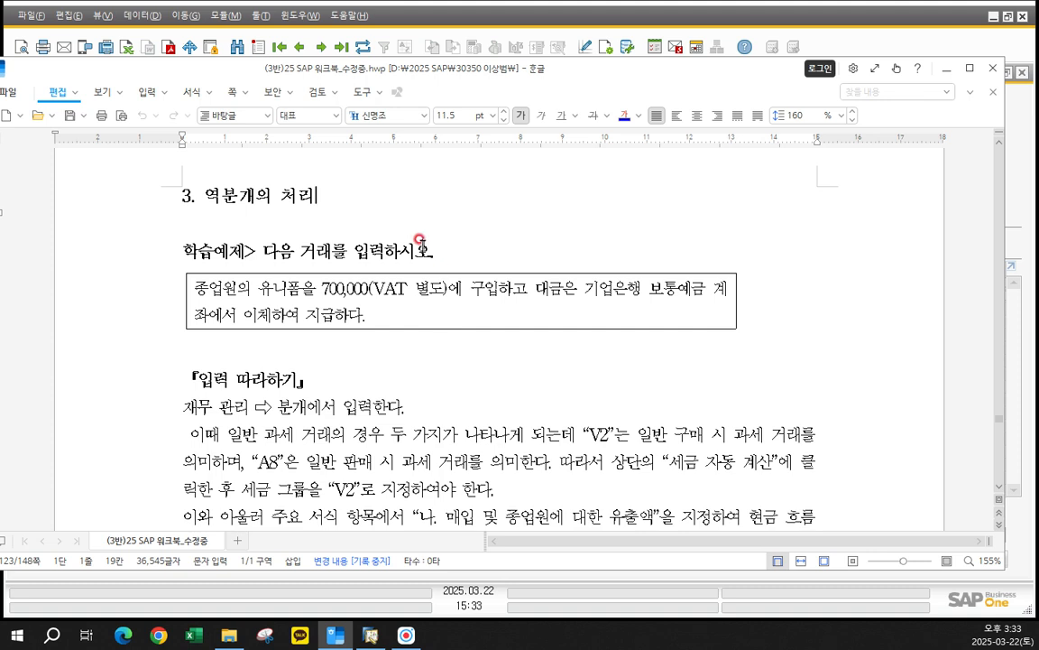
pyautogui.moveTo(151, 197); pyautogui.dragTo(390, 198)
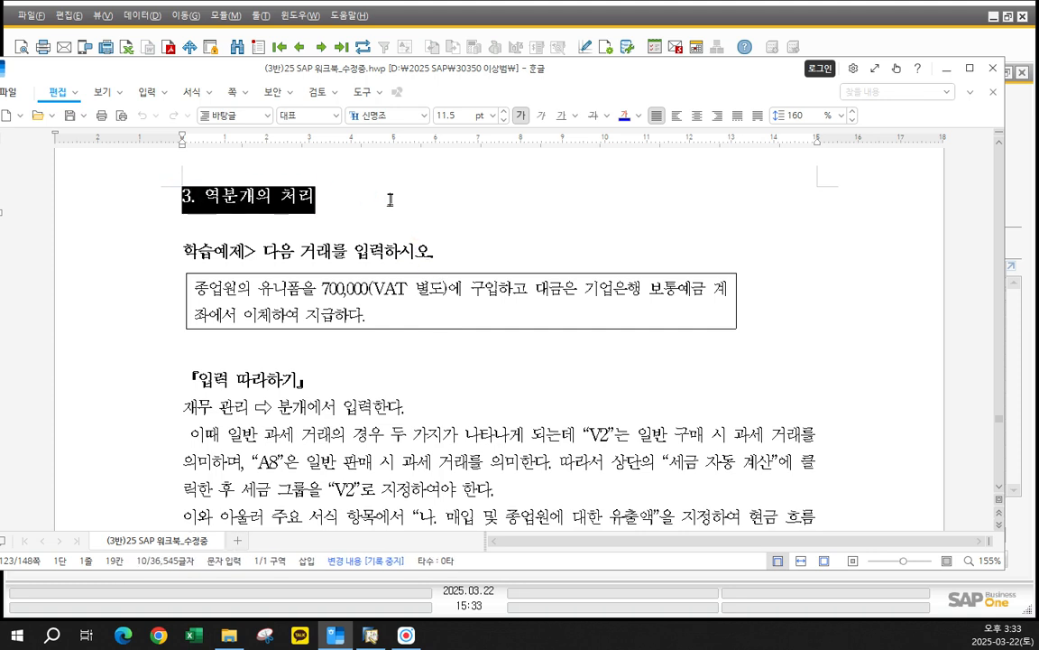
pyautogui.click(390, 197)
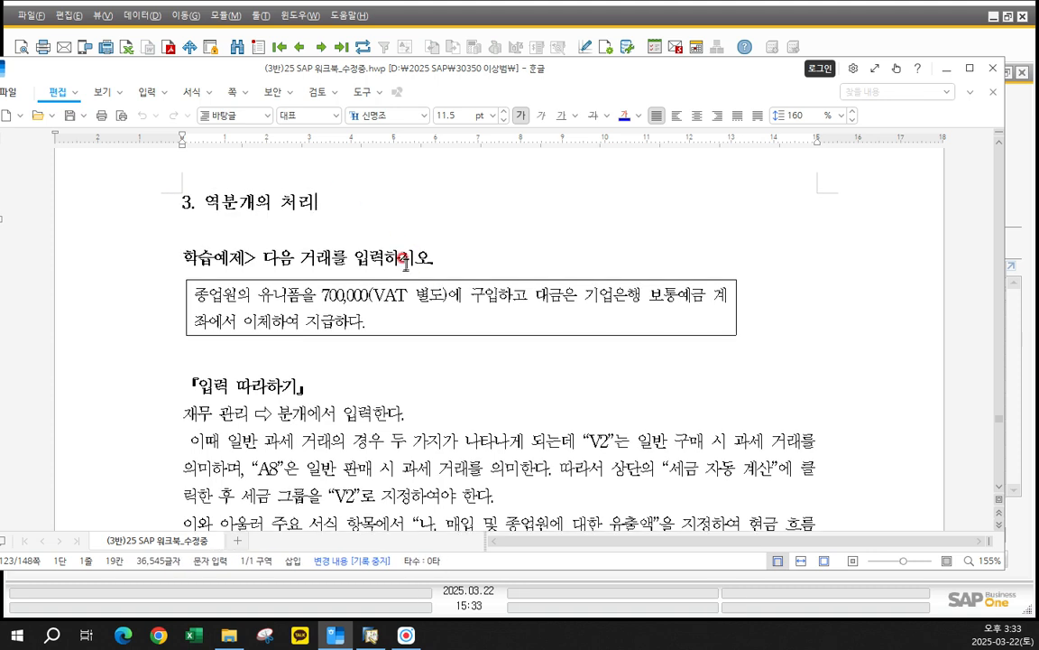
pyautogui.scroll(-2, 405, 264)
pyautogui.scroll(2, 405, 263)
pyautogui.scroll(-5, 466, 311)
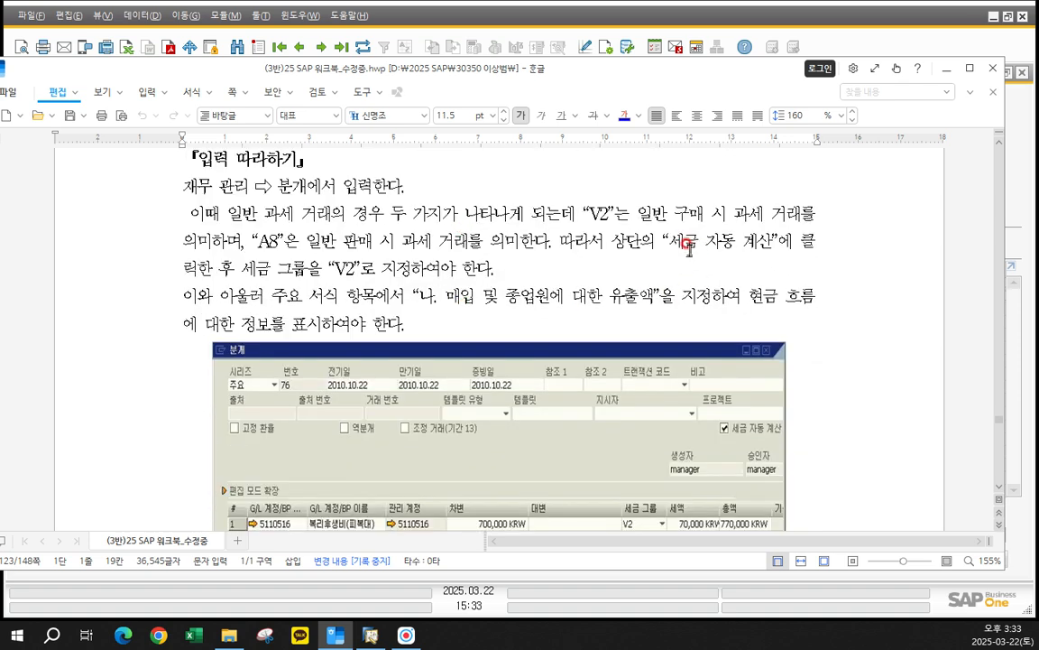
pyautogui.moveTo(668, 241); pyautogui.dragTo(768, 240)
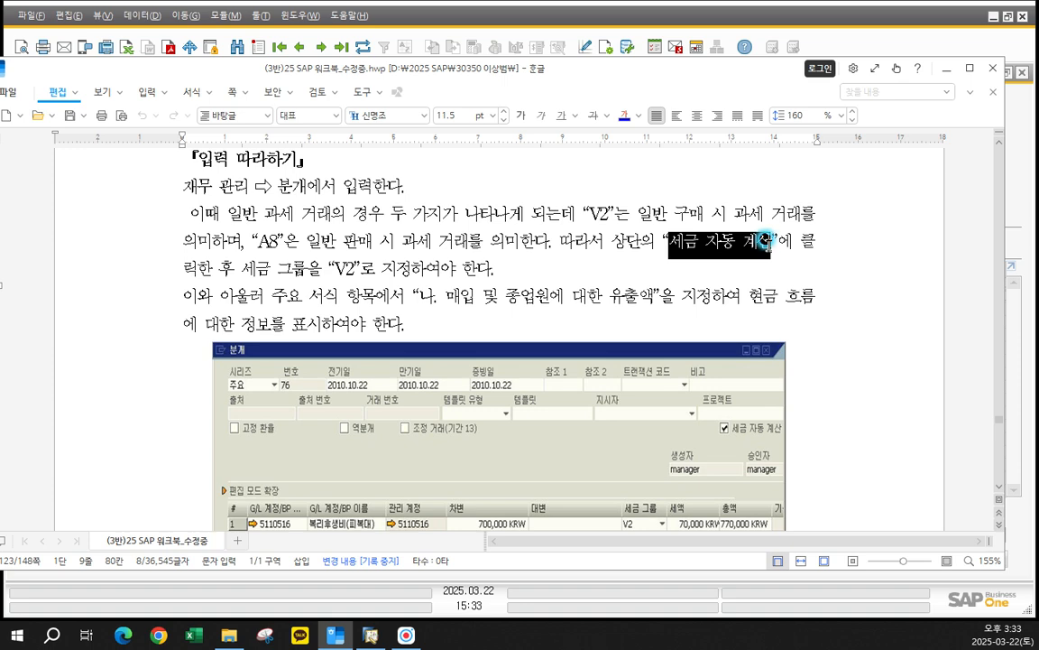
pyautogui.click(588, 250)
pyautogui.scroll(3, 591, 250)
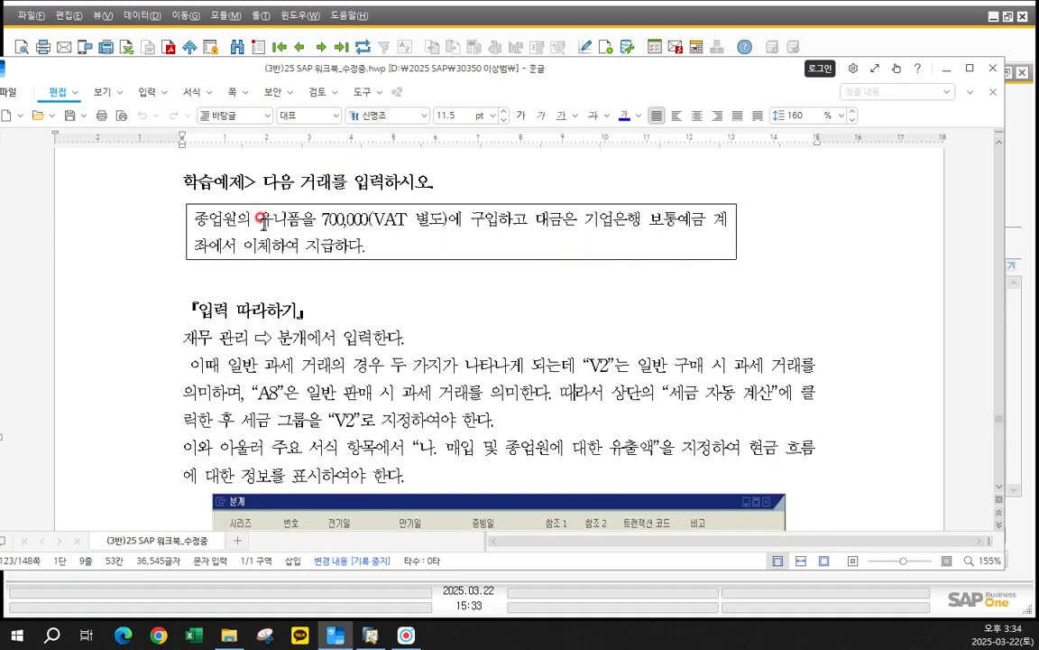
# - Examine the example transaction's wording: the employee uniform purchase, 700,000 with VAT 별도, and payment from the 기업은행 보통예금 account
pyautogui.moveTo(193, 218); pyautogui.dragTo(300, 215)
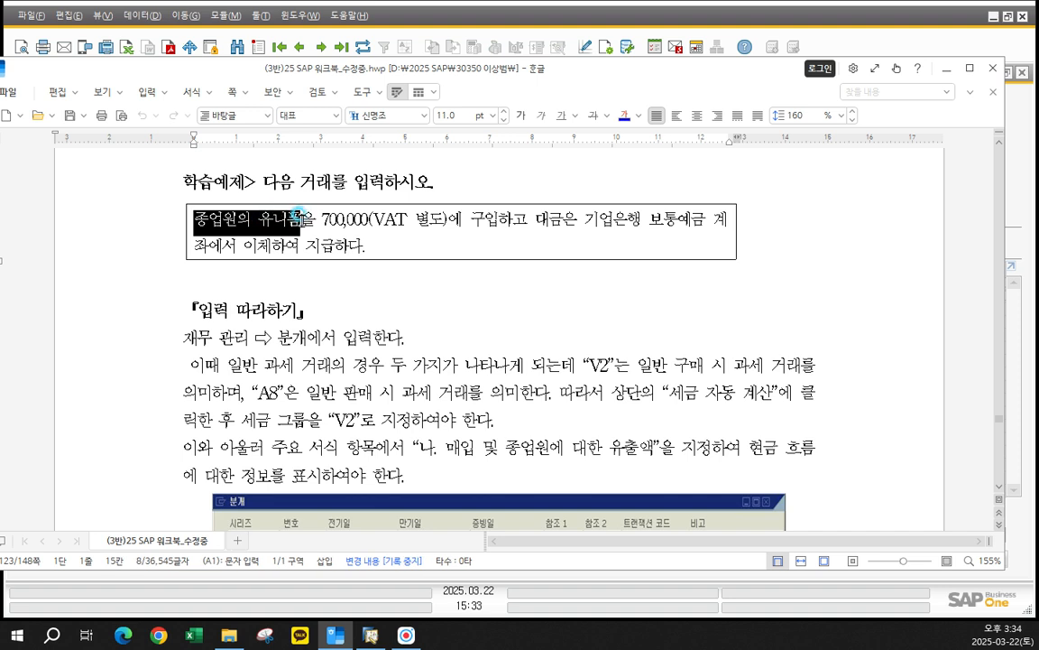
pyautogui.click(470, 218)
pyautogui.moveTo(471, 217); pyautogui.dragTo(498, 223)
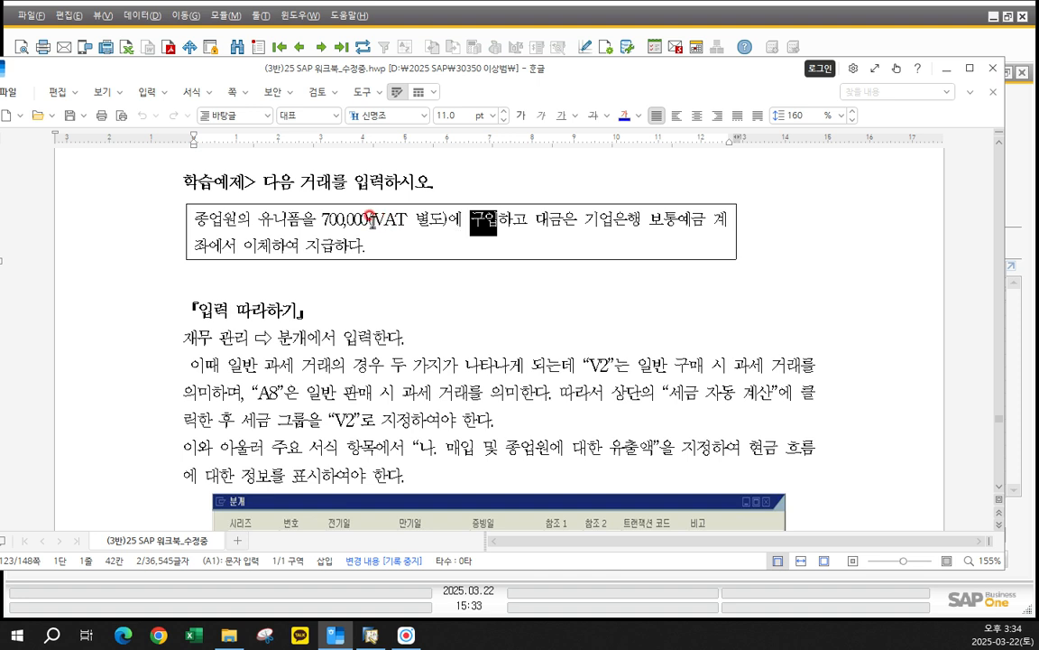
pyautogui.moveTo(373, 220); pyautogui.dragTo(445, 225)
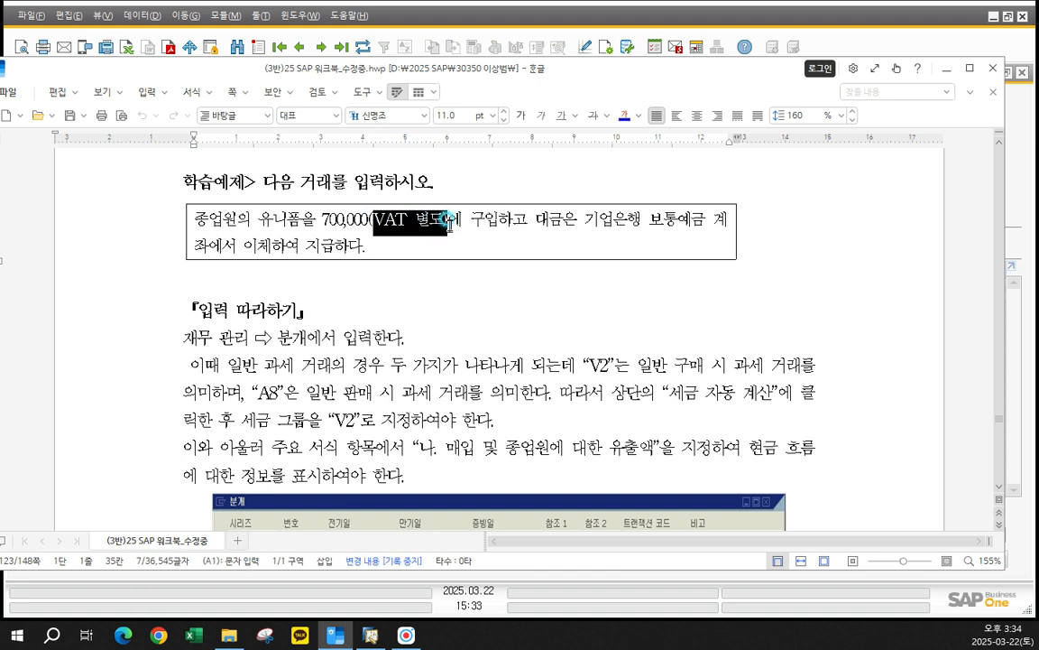
pyautogui.moveTo(315, 221); pyautogui.dragTo(449, 221)
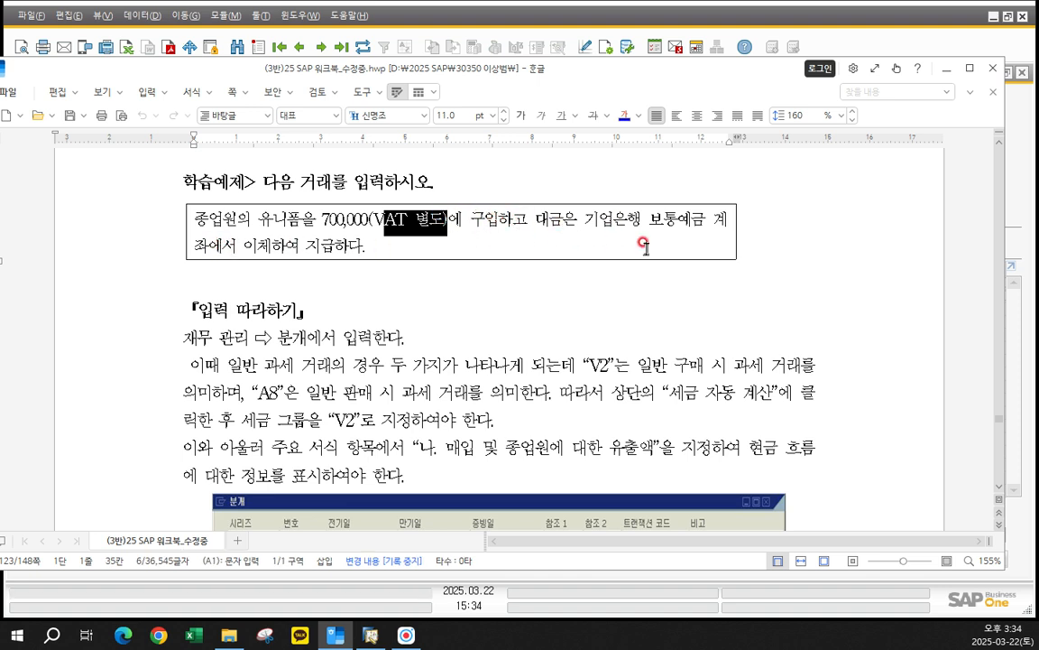
pyautogui.moveTo(597, 219); pyautogui.dragTo(719, 248)
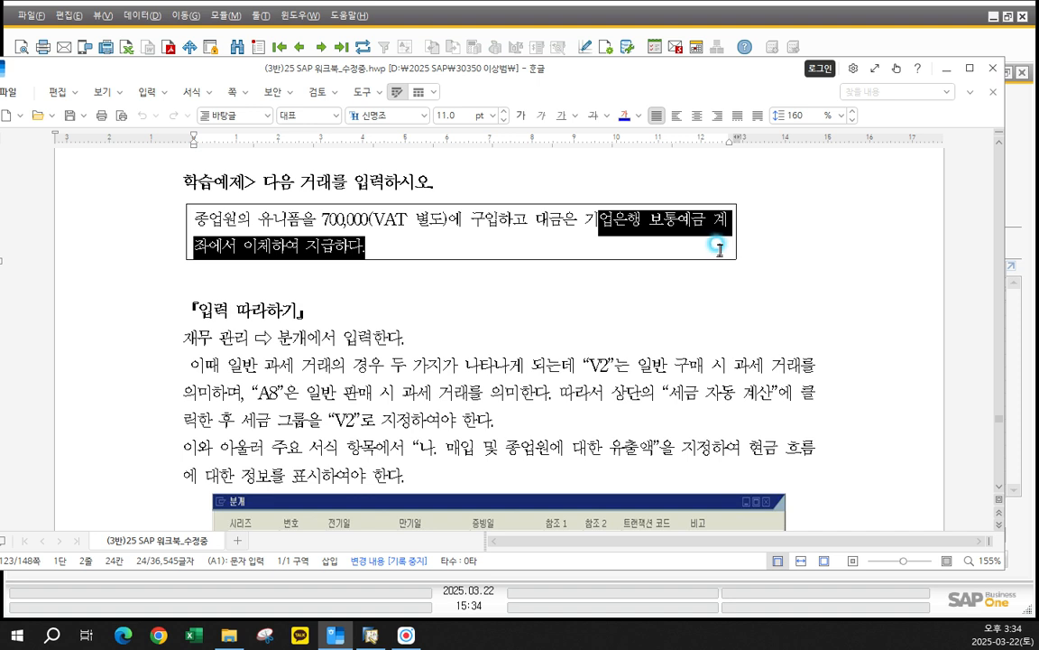
pyautogui.click(510, 247)
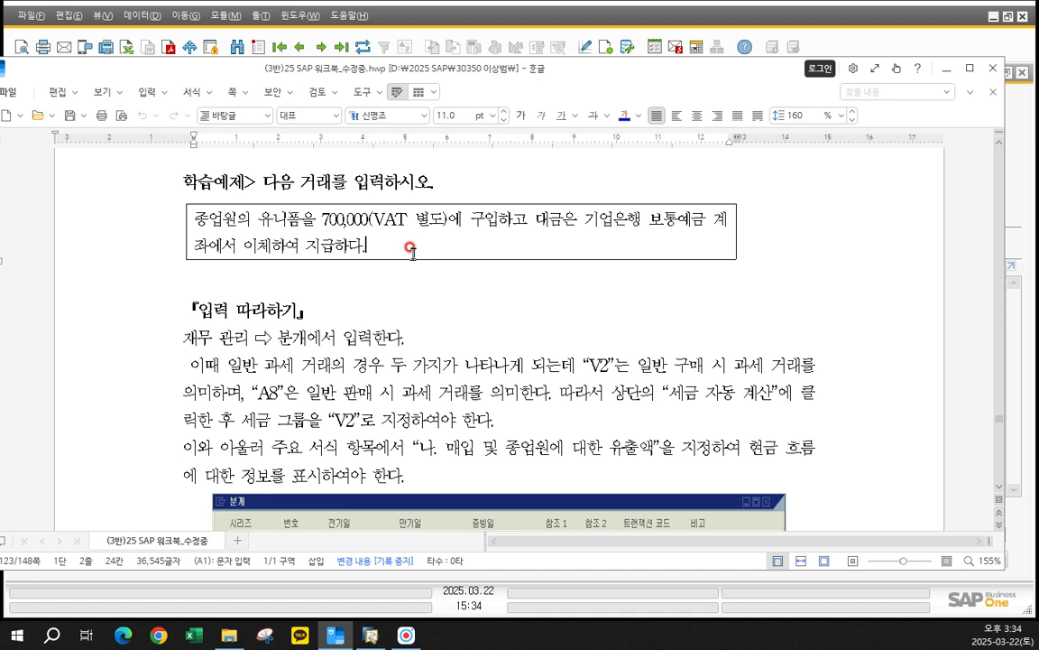
pyautogui.click(411, 249)
pyautogui.moveTo(196, 222); pyautogui.dragTo(394, 243)
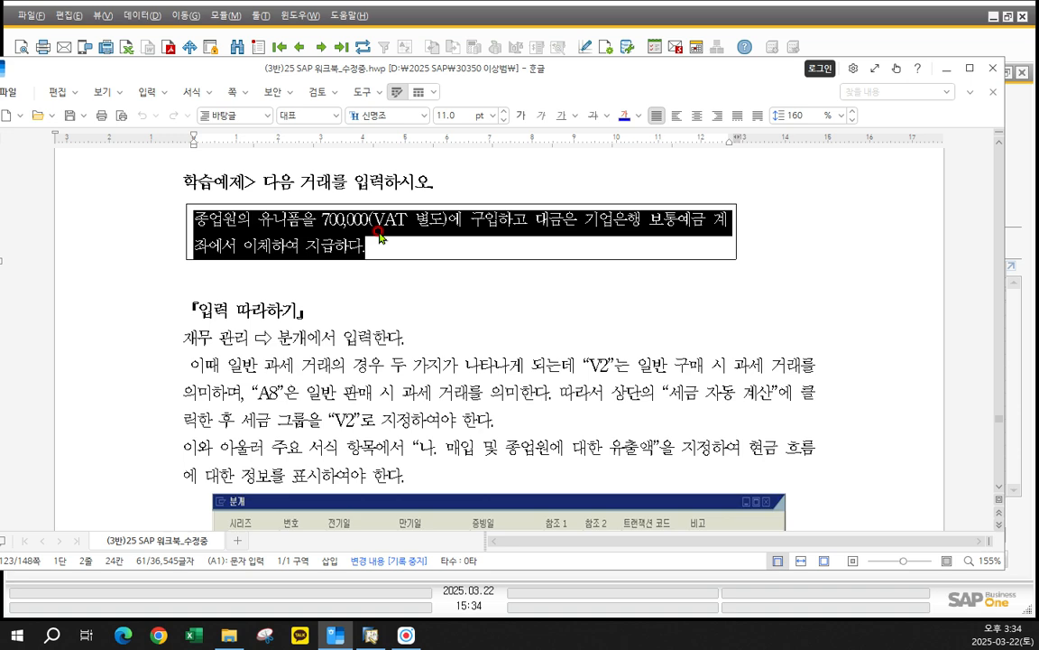
# - Switch to SAP Business One, start a new 분개 record and enable 세금 자동 계산
pyautogui.click(362, 58)
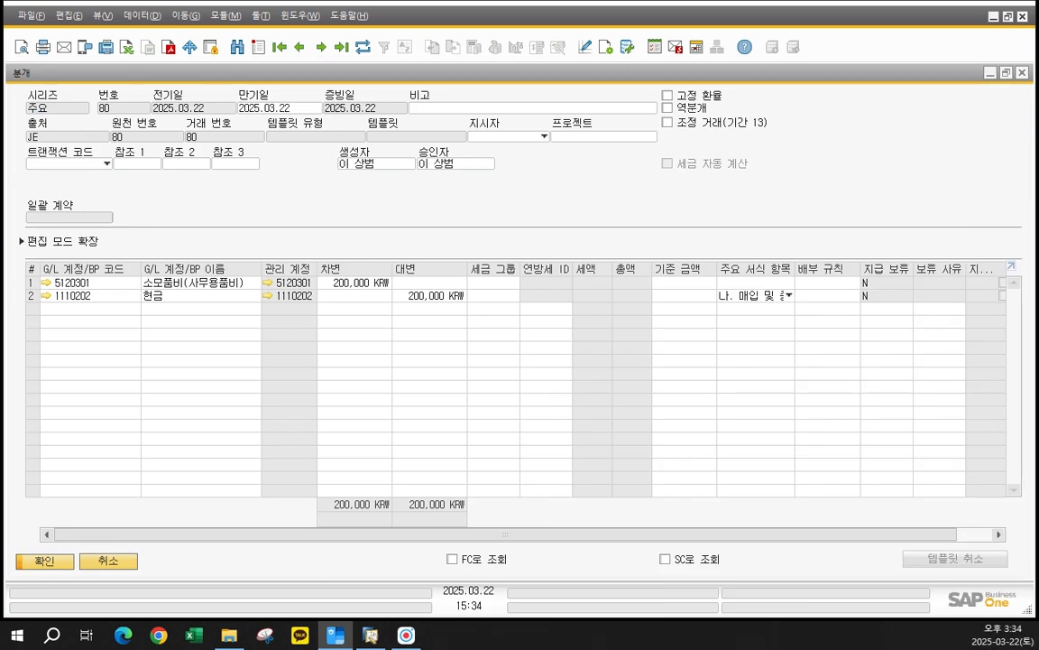
pyautogui.click(403, 211)
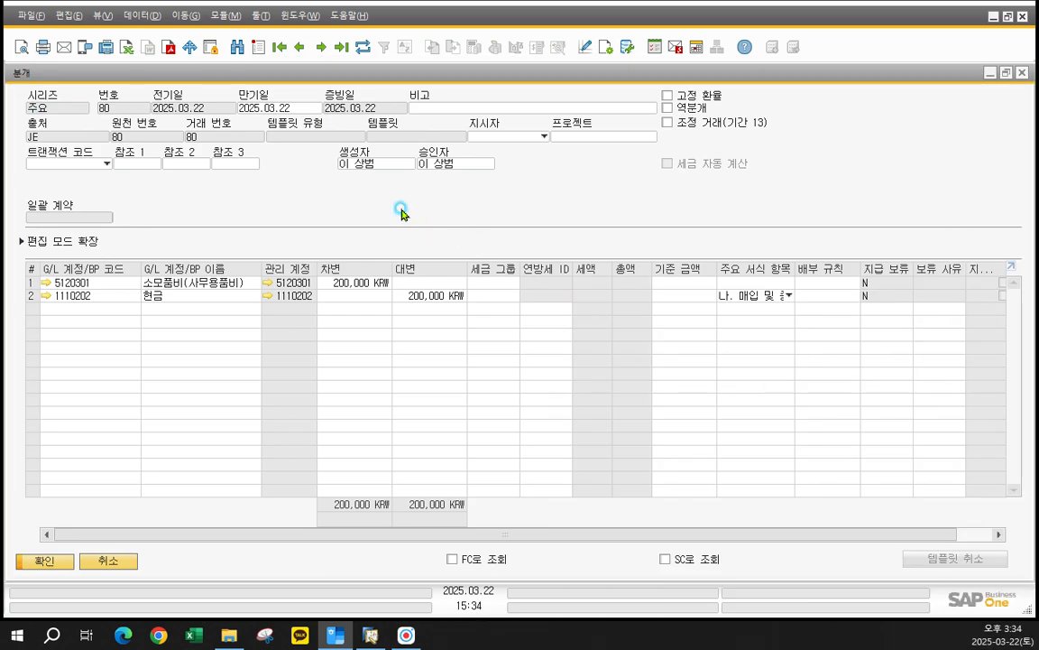
pyautogui.click(259, 45)
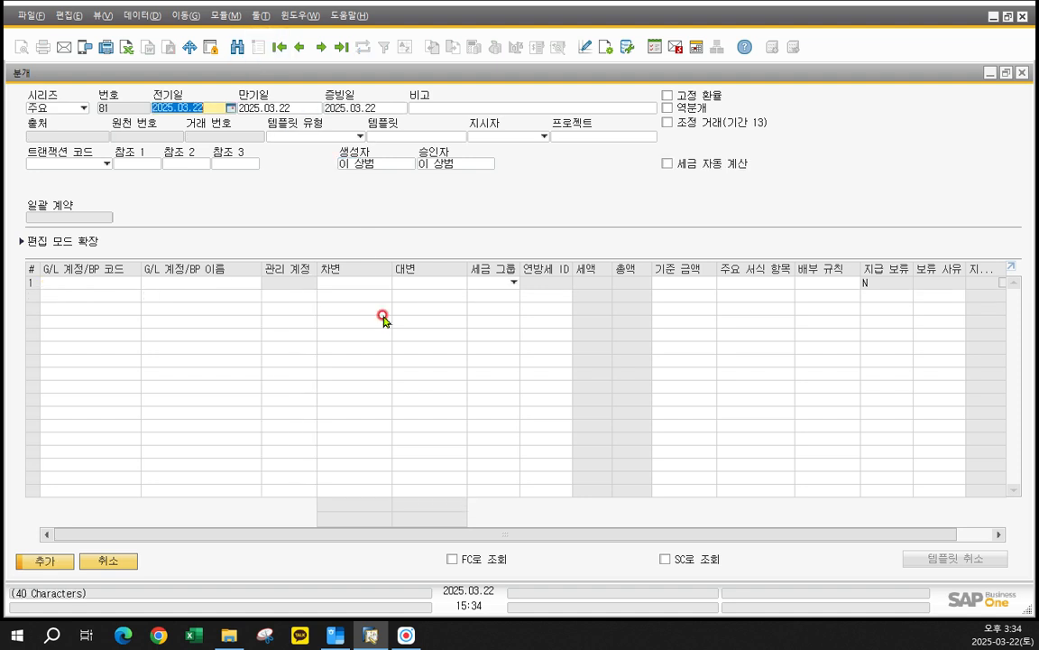
pyautogui.click(230, 286)
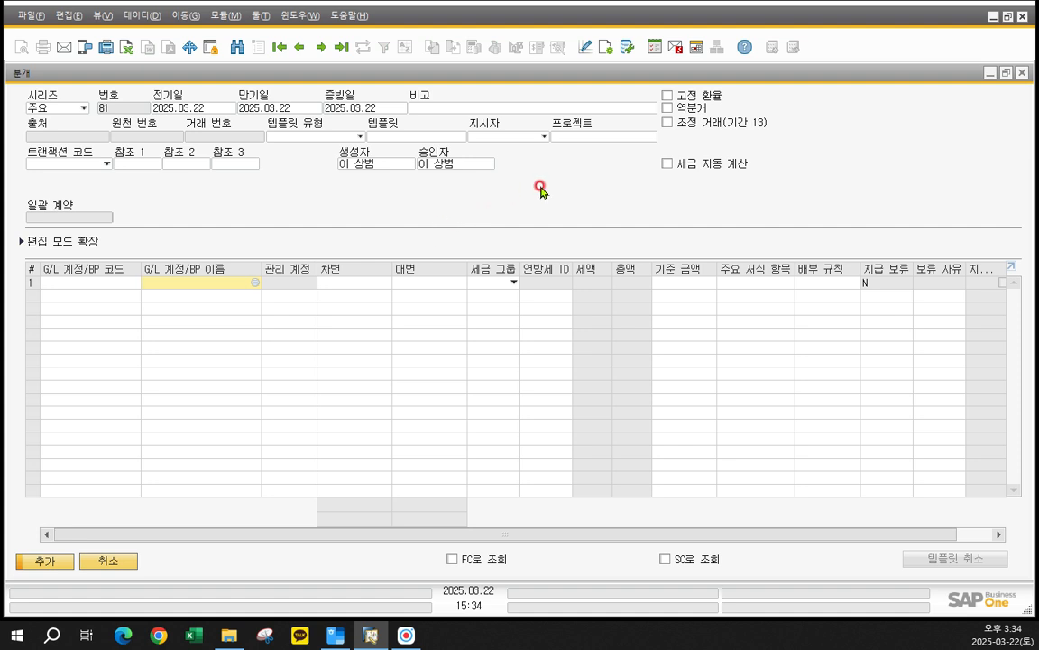
pyautogui.click(668, 164)
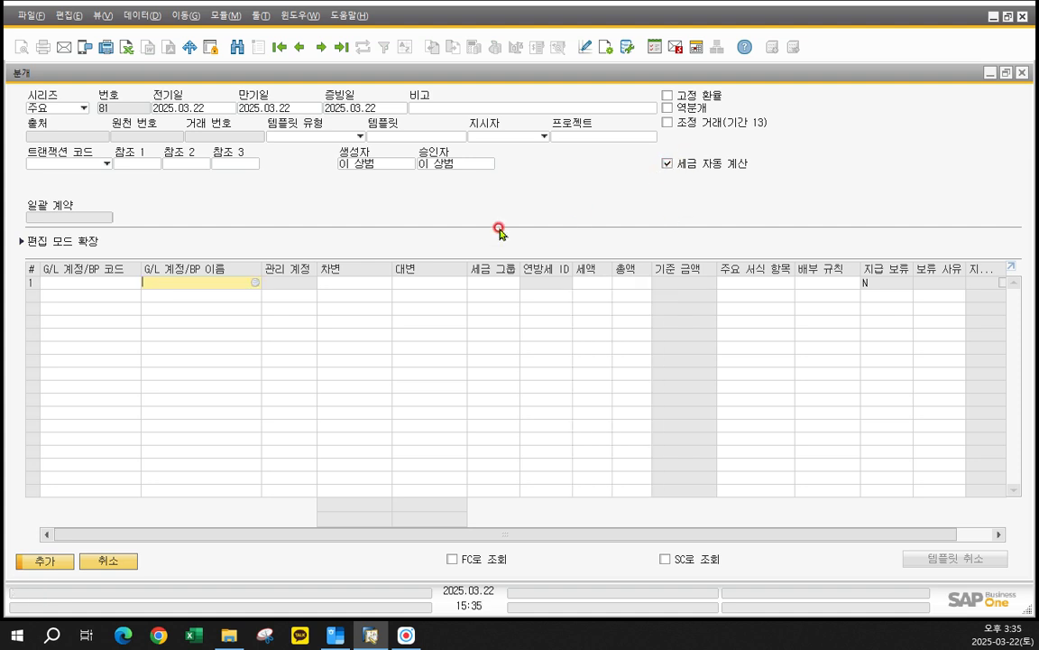
# - Open the account list for row 1, sort it by 계정 이름 and search for 복리후
pyautogui.click(220, 283)
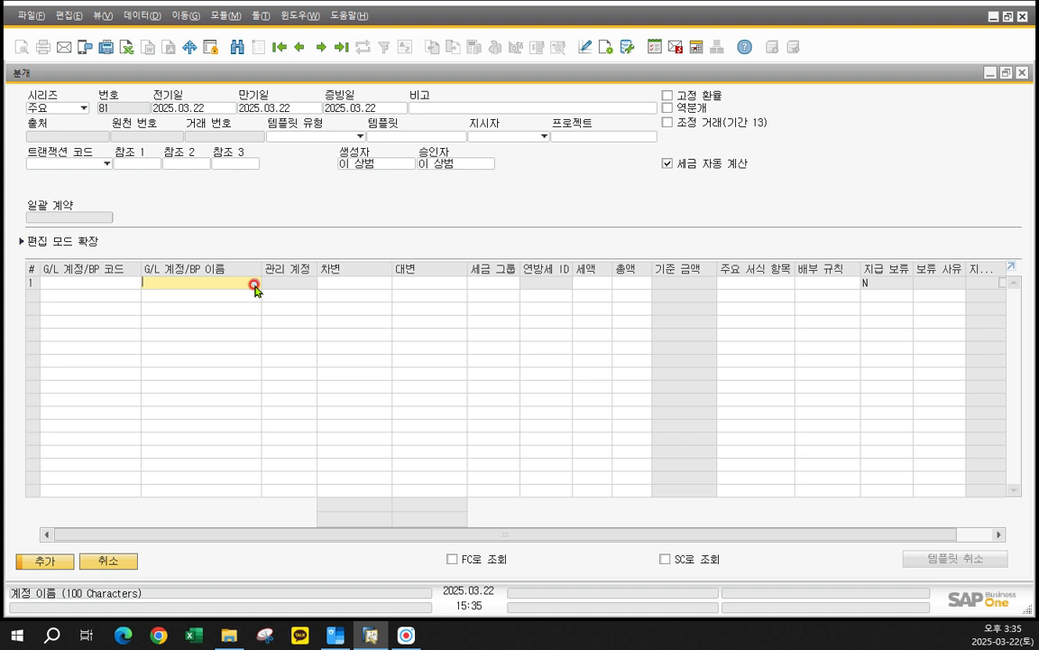
pyautogui.click(255, 284)
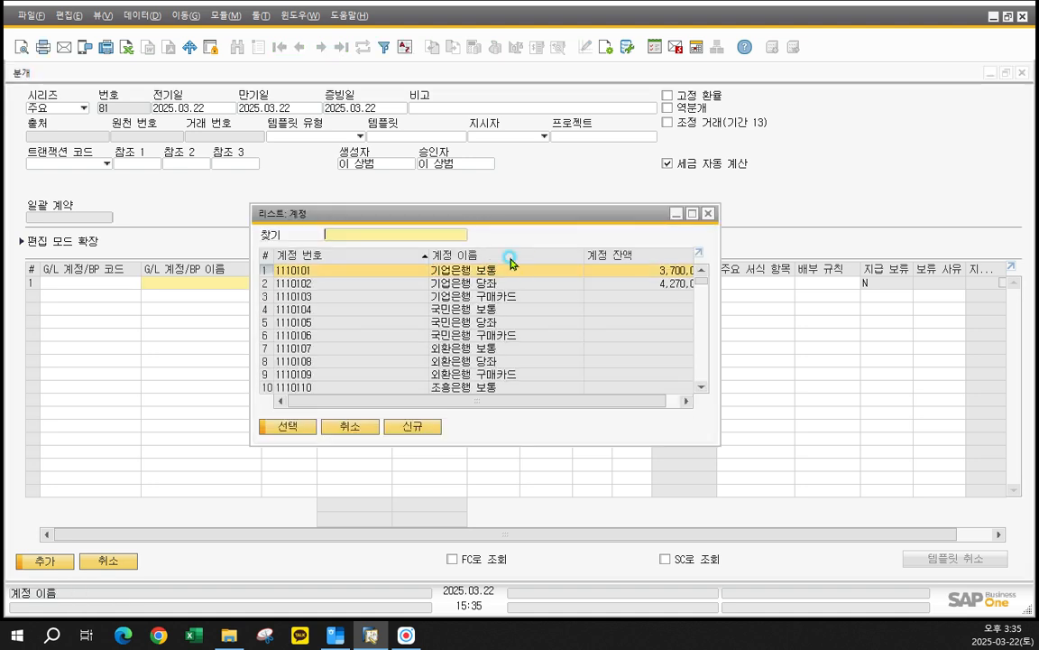
pyautogui.doubleClick(476, 258)
pyautogui.click(392, 239)
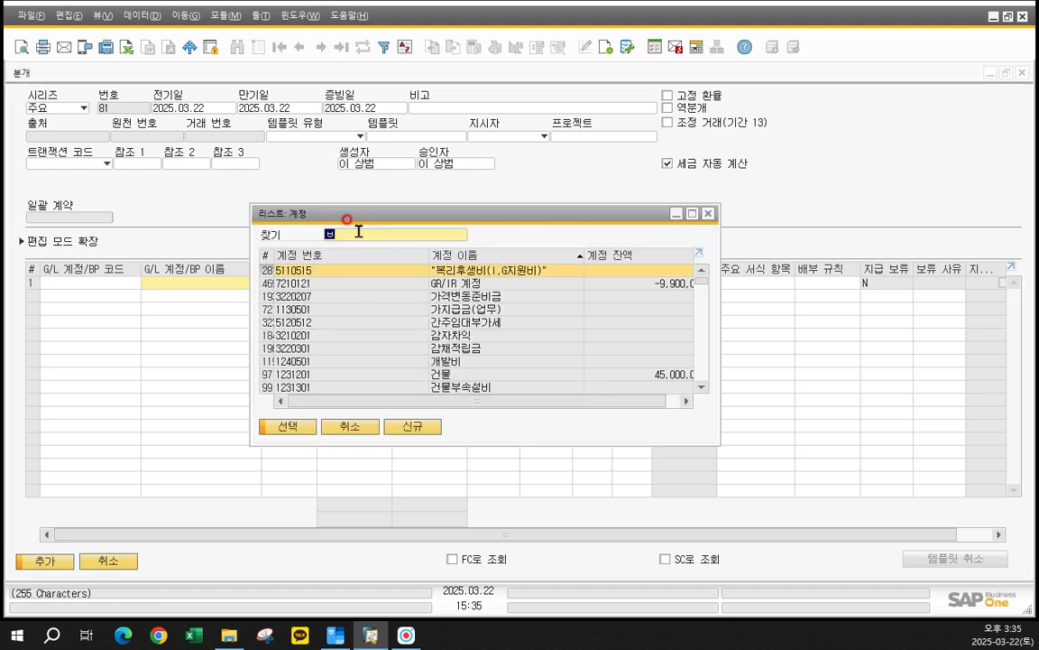
pyautogui.write('복리후')
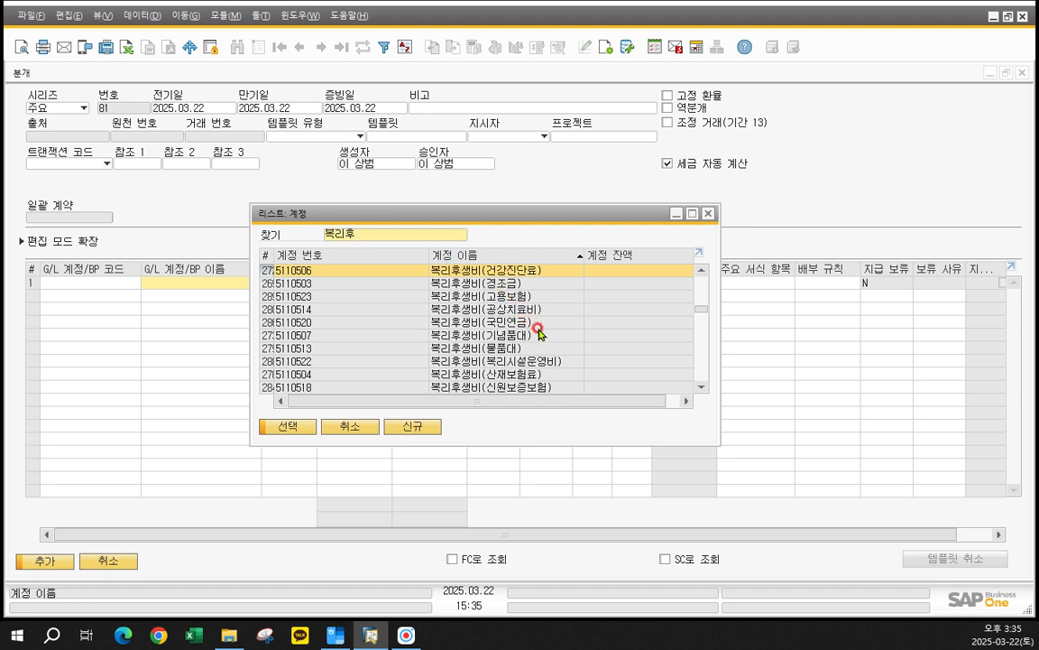
# - Choose account 5110516, 복리후생비(피복대), for row 1 of the journal entry
pyautogui.click(702, 388)
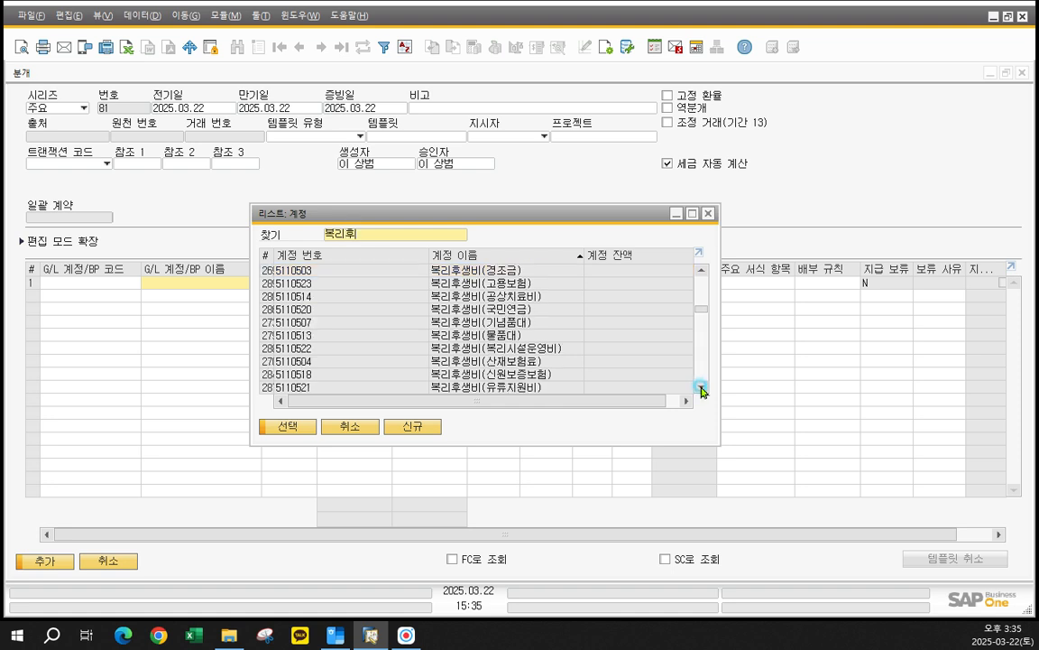
pyautogui.click(702, 388)
pyautogui.click(702, 388)
pyautogui.click(702, 388)
pyautogui.click(702, 388)
pyautogui.click(702, 388)
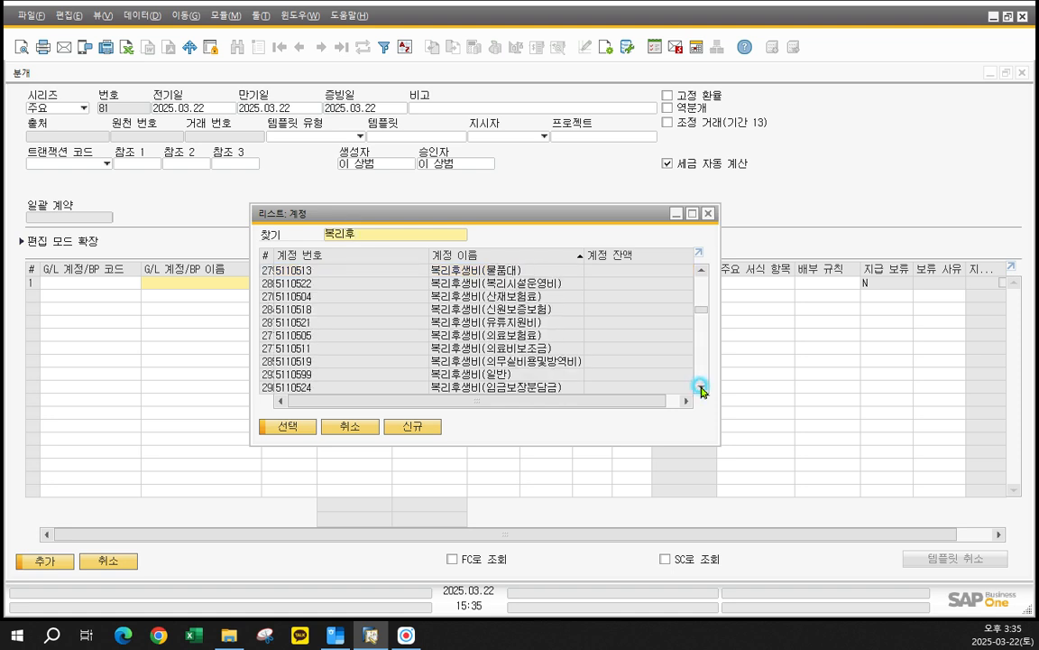
pyautogui.click(702, 388)
pyautogui.click(702, 388)
pyautogui.click(702, 388)
pyautogui.click(702, 388)
pyautogui.click(702, 388)
pyautogui.click(702, 388)
pyautogui.click(702, 388)
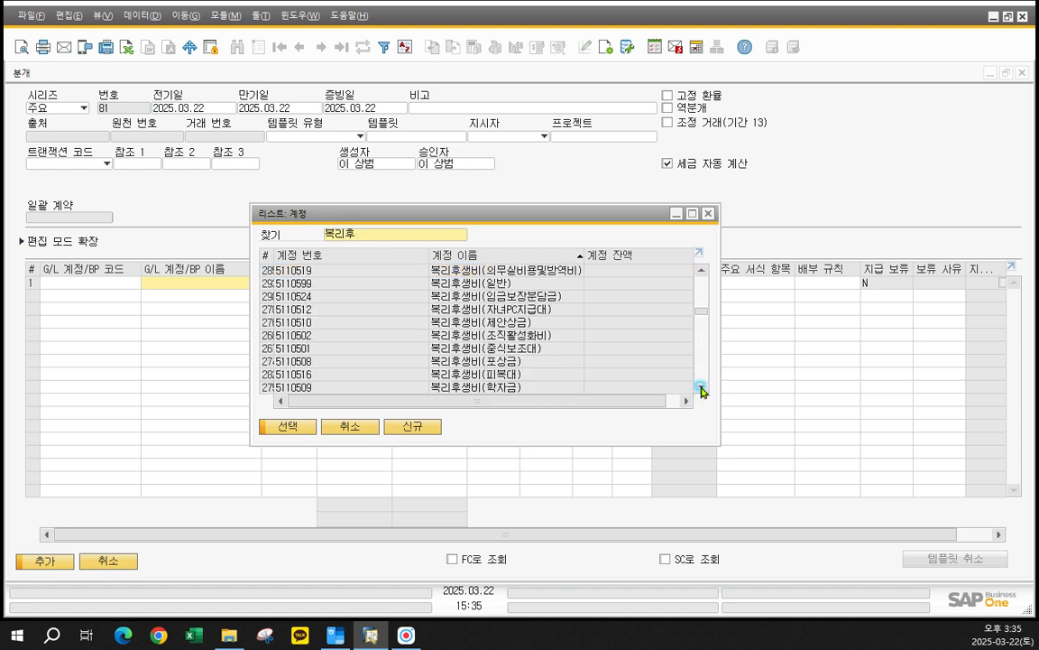
pyautogui.click(702, 388)
pyautogui.click(702, 388)
pyautogui.click(702, 388)
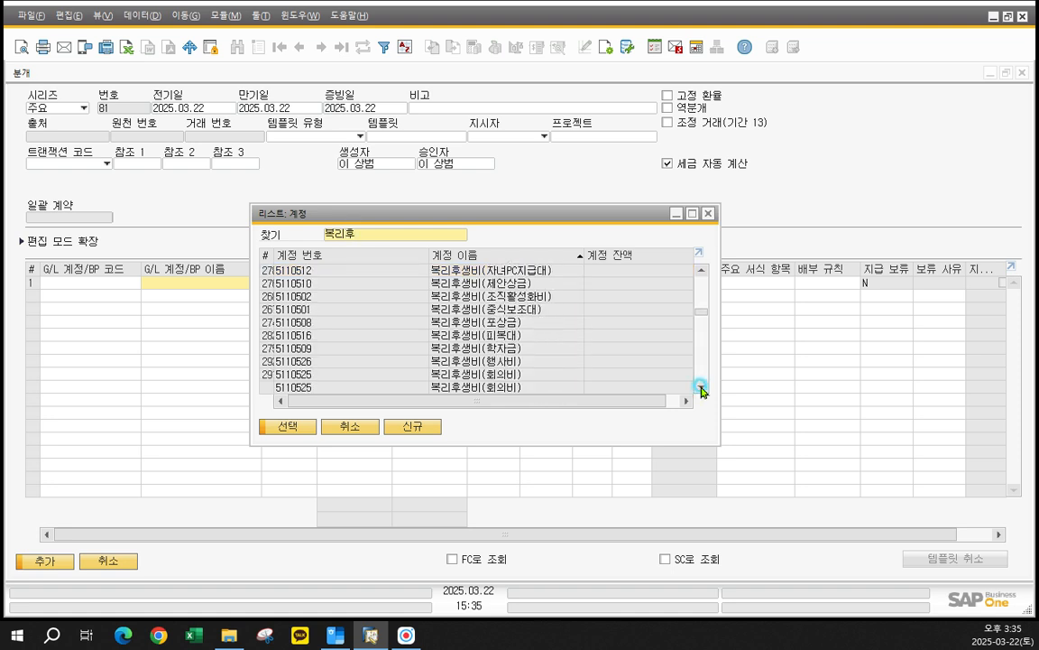
pyautogui.click(504, 337)
pyautogui.click(504, 338)
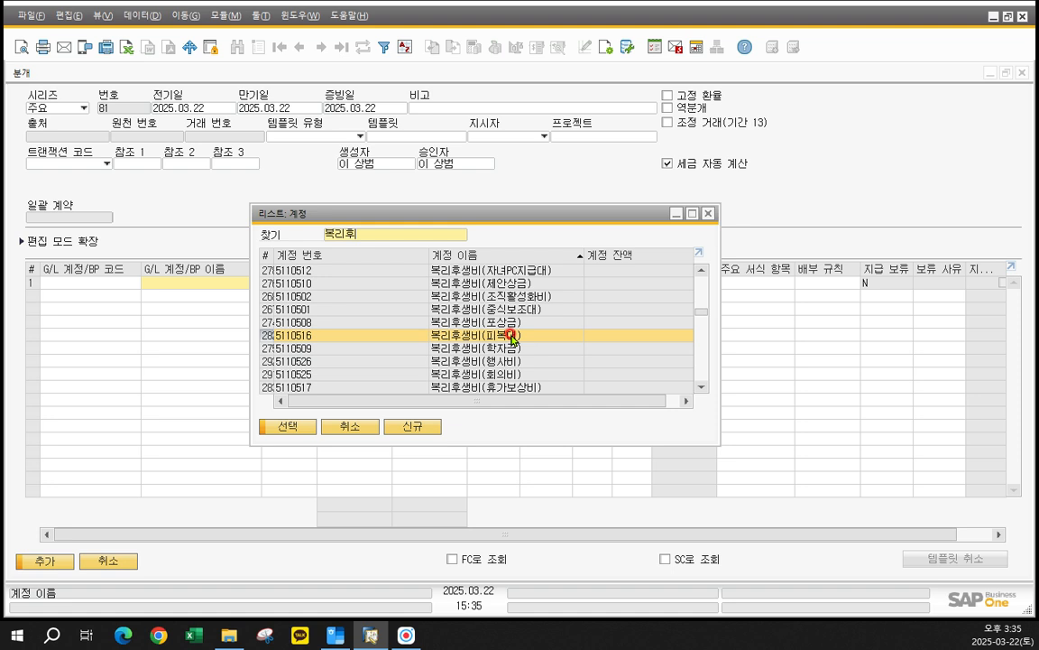
pyautogui.doubleClick(510, 336)
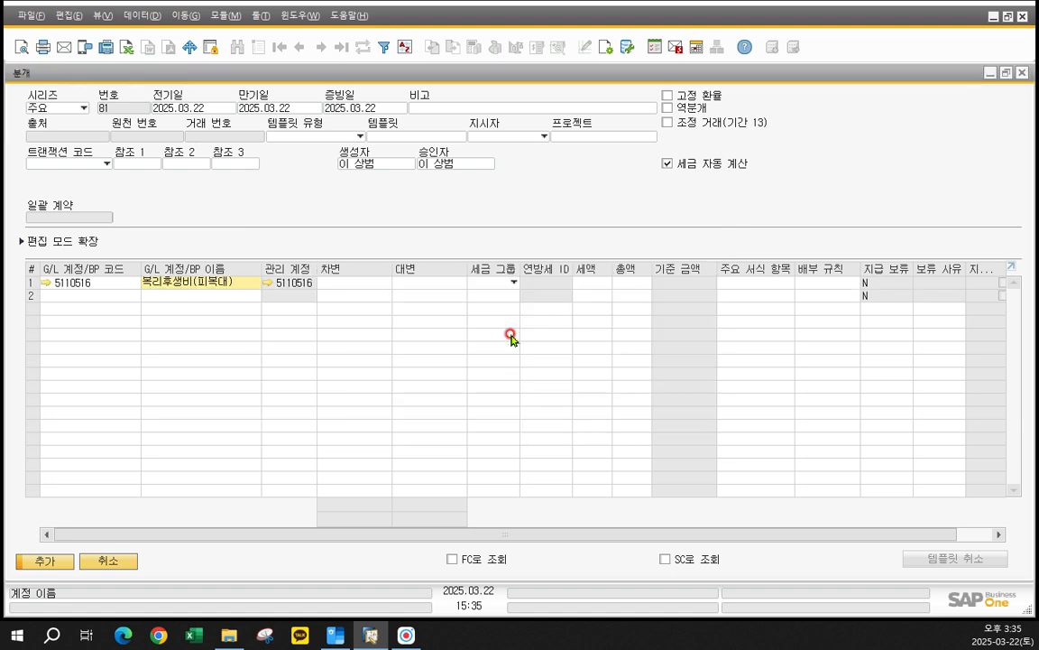
pyautogui.click(206, 312)
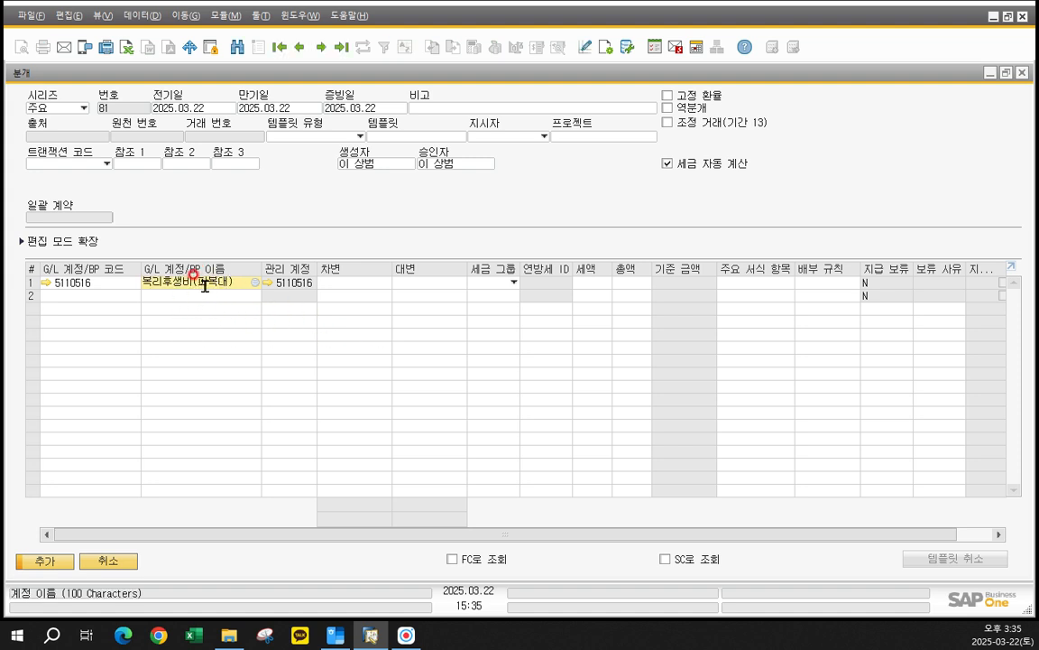
# - Set the 복리후생비(피복대) row's 차변 to 700,000 and its 세금 그룹 to V2, 일반과세거래-세금계산서
pyautogui.click(353, 288)
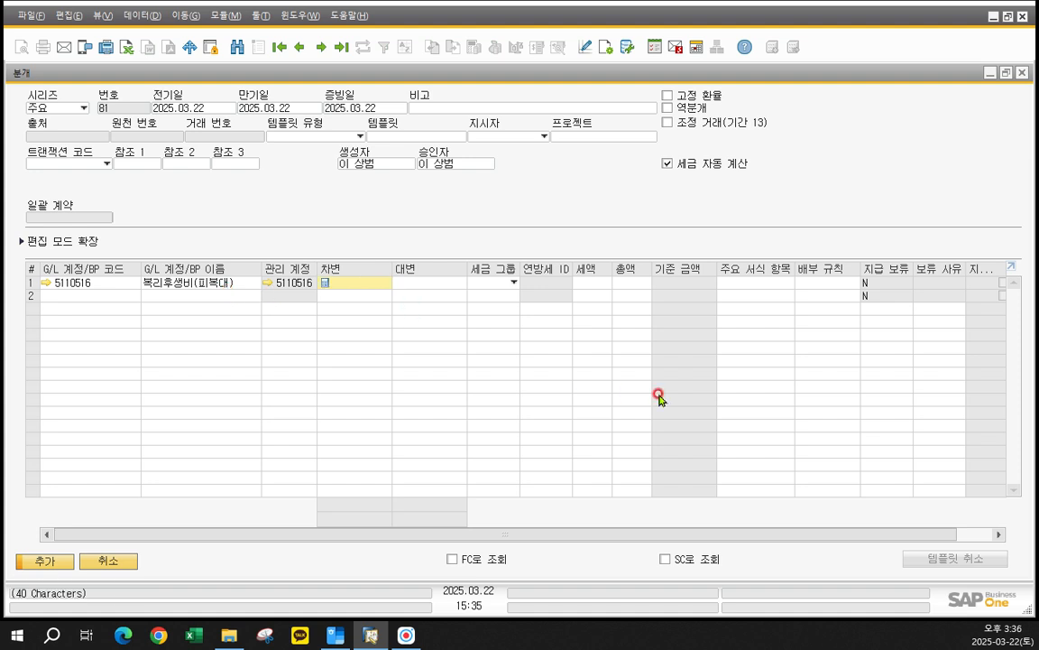
pyautogui.write('700000')
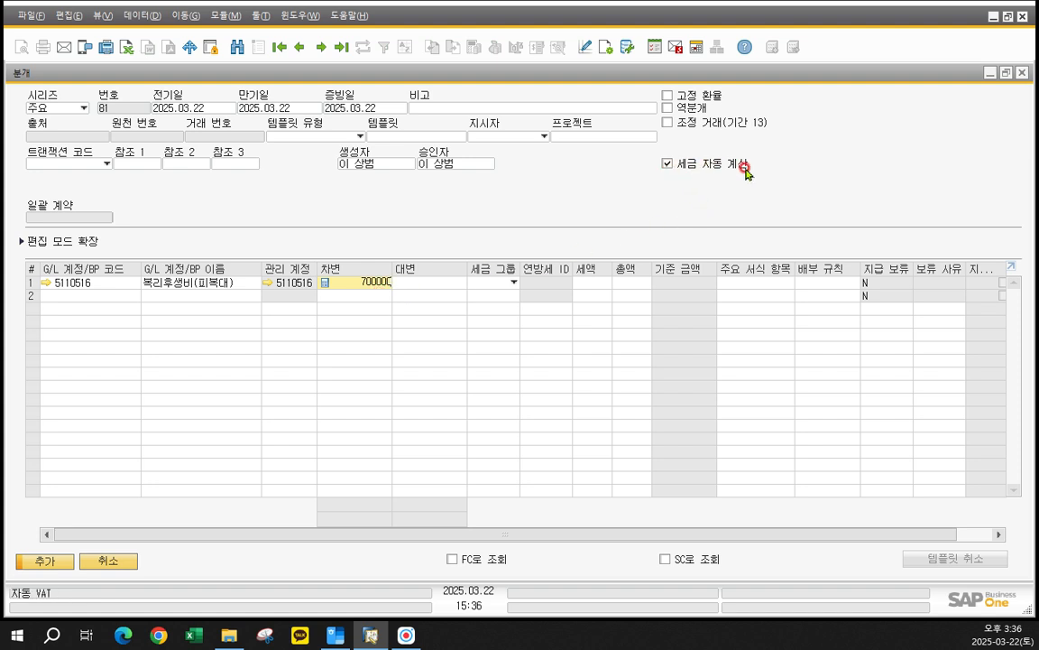
pyautogui.click(517, 285)
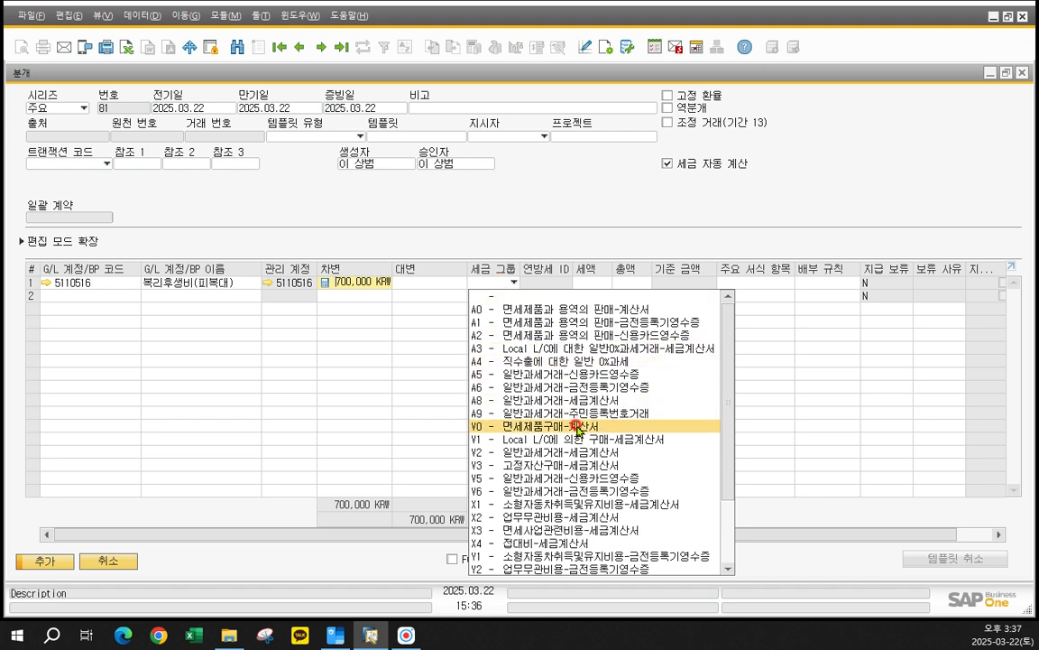
pyautogui.scroll(-1, 570, 427)
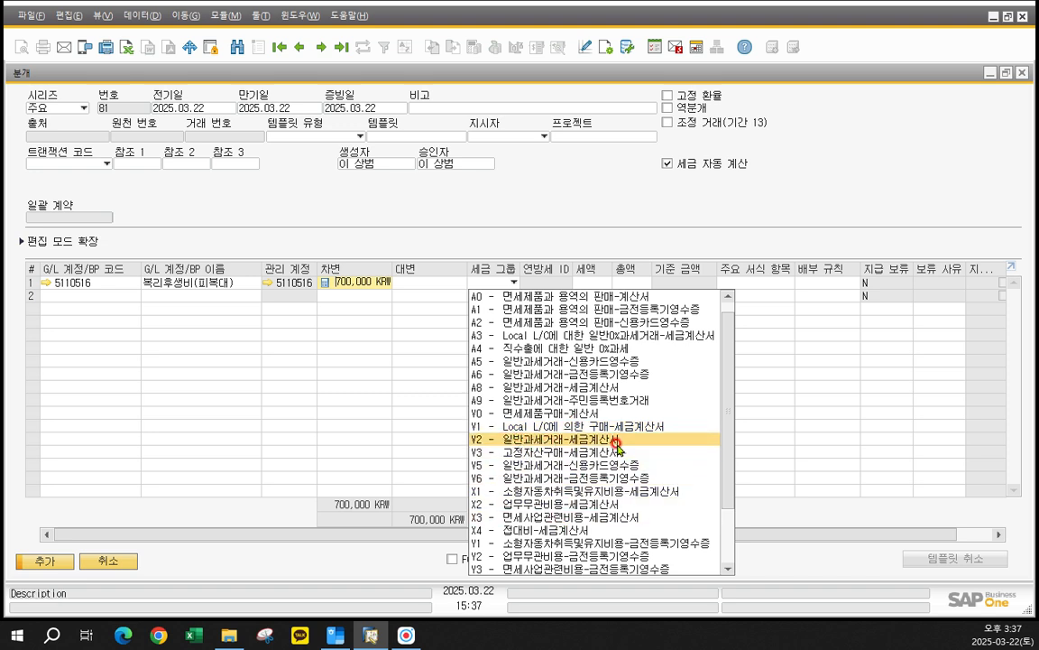
pyautogui.click(519, 440)
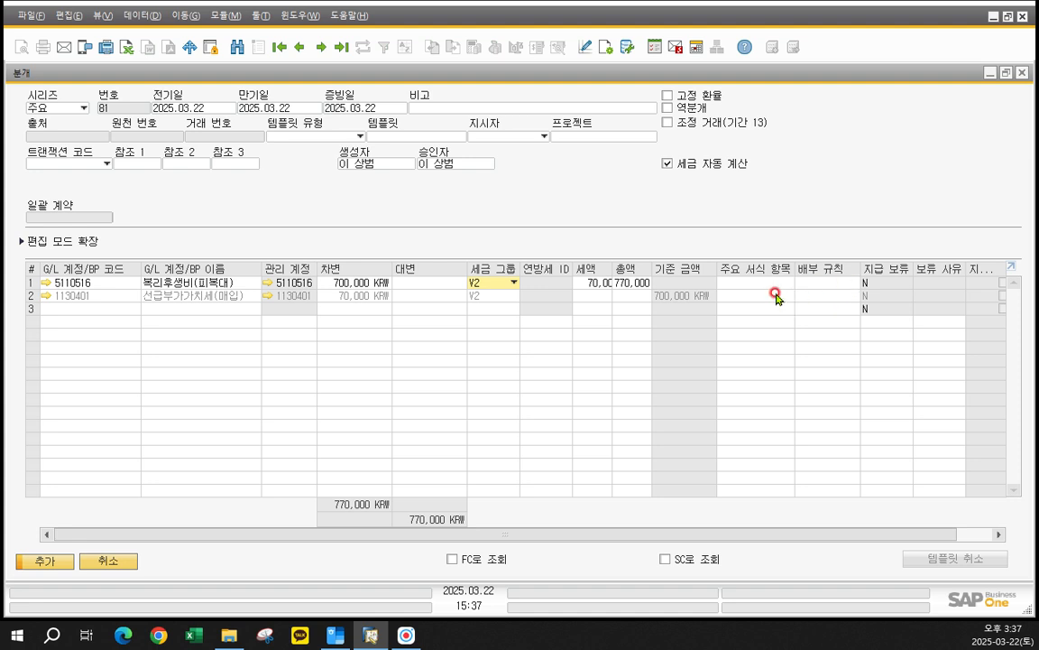
# - Choose account 1110101, 기업은행 보통, for row 3 of the journal entry and fill its 대변 with 770,000
pyautogui.click(165, 311)
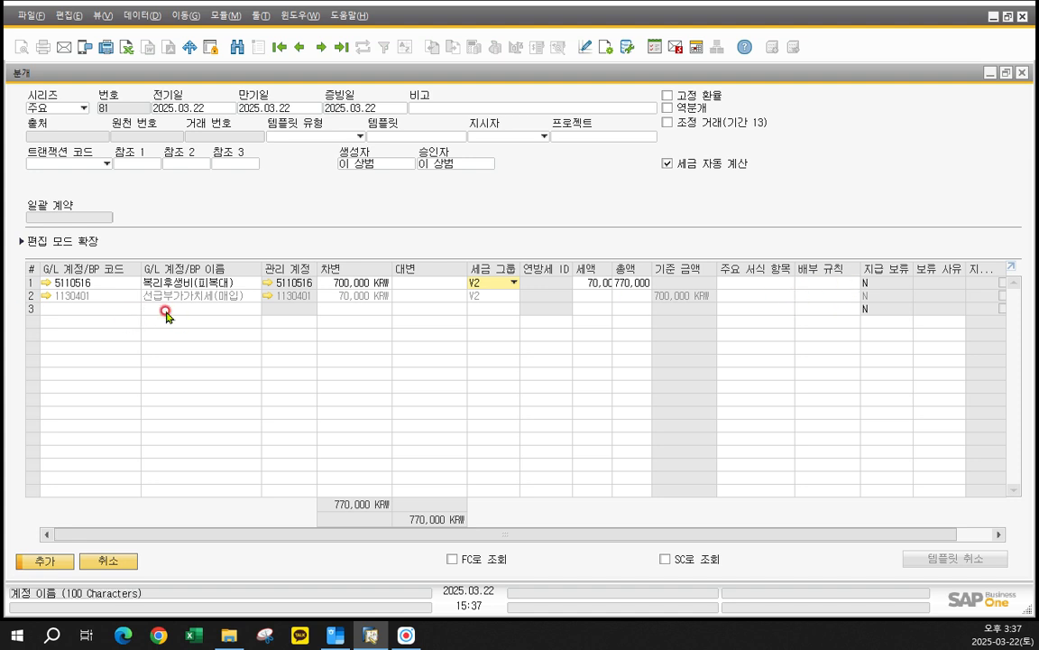
pyautogui.click(252, 312)
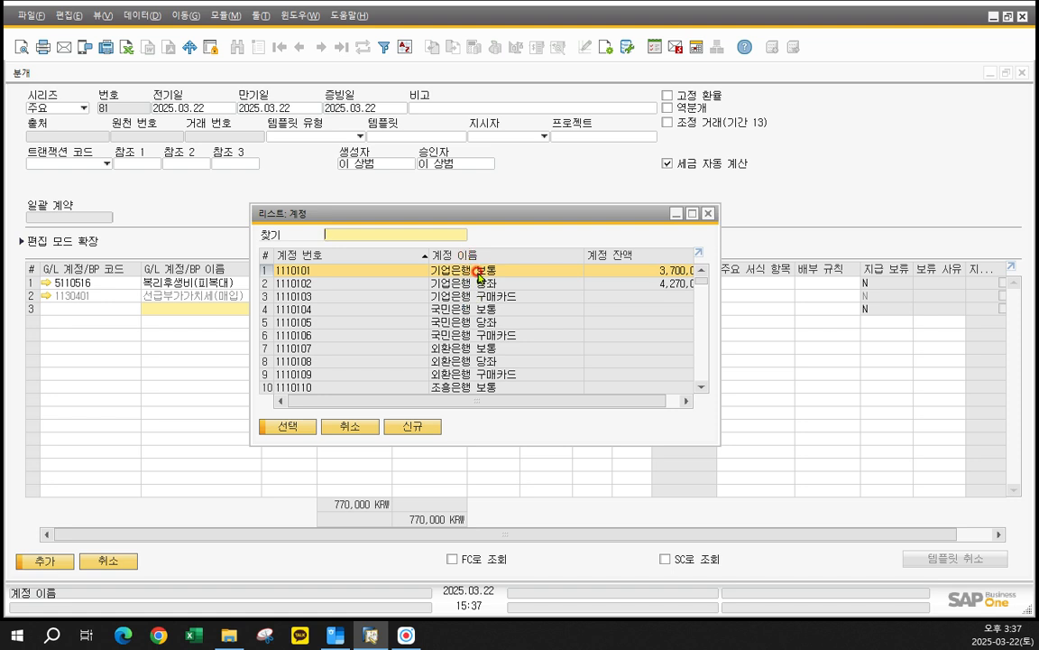
pyautogui.doubleClick(479, 271)
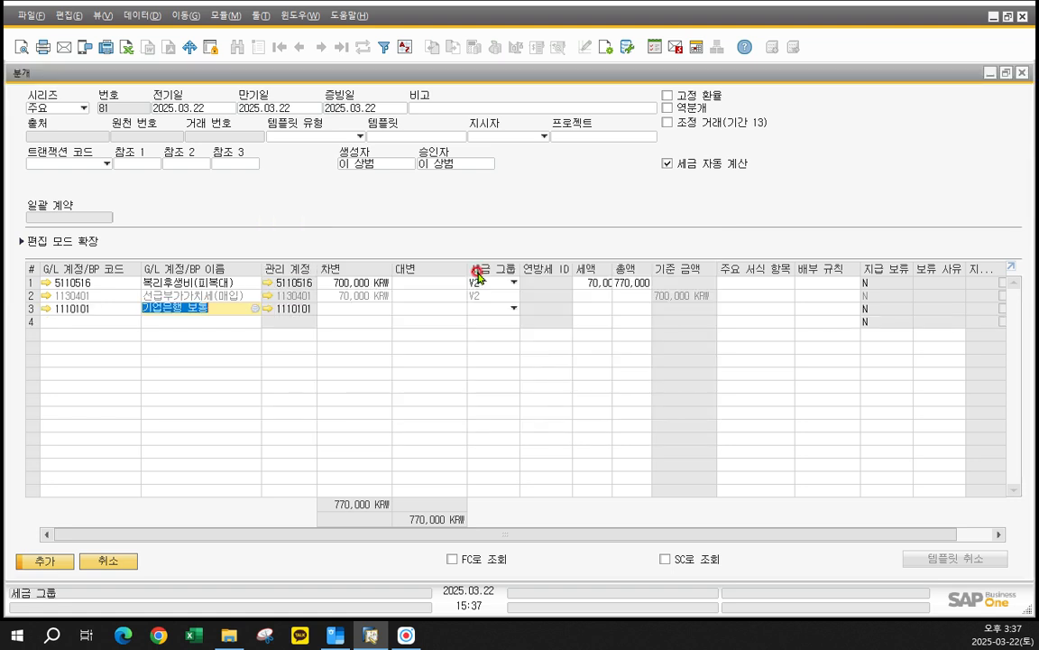
pyautogui.click(413, 308)
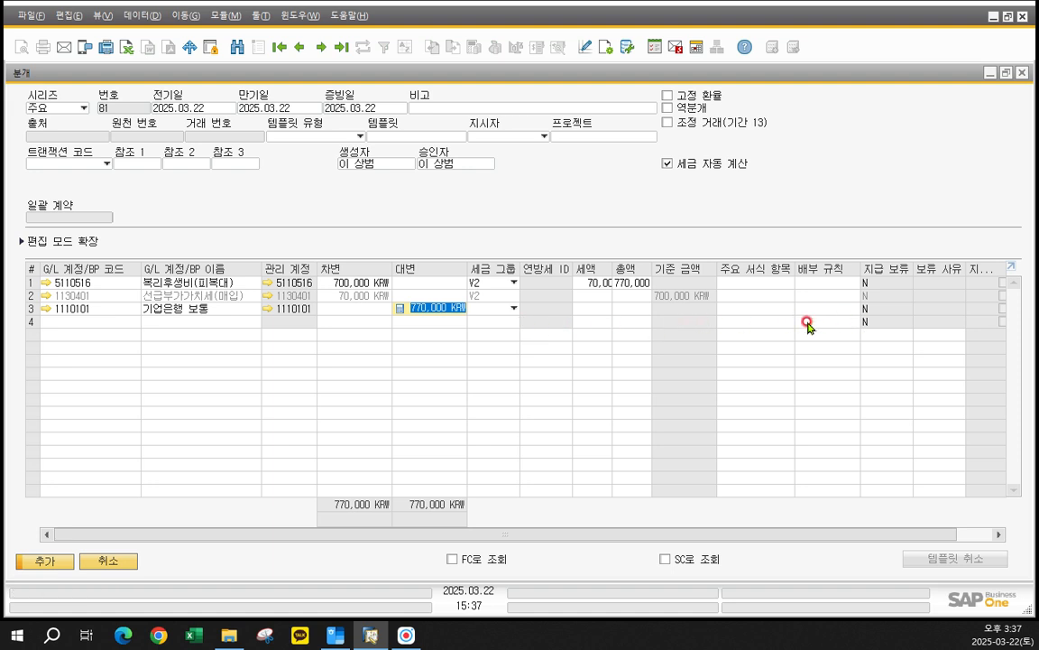
# - Set row 3's 주요 서식 항목 to 나. 매입 및 종업원에 대한 유출액 and add the journal entry
pyautogui.click(770, 320)
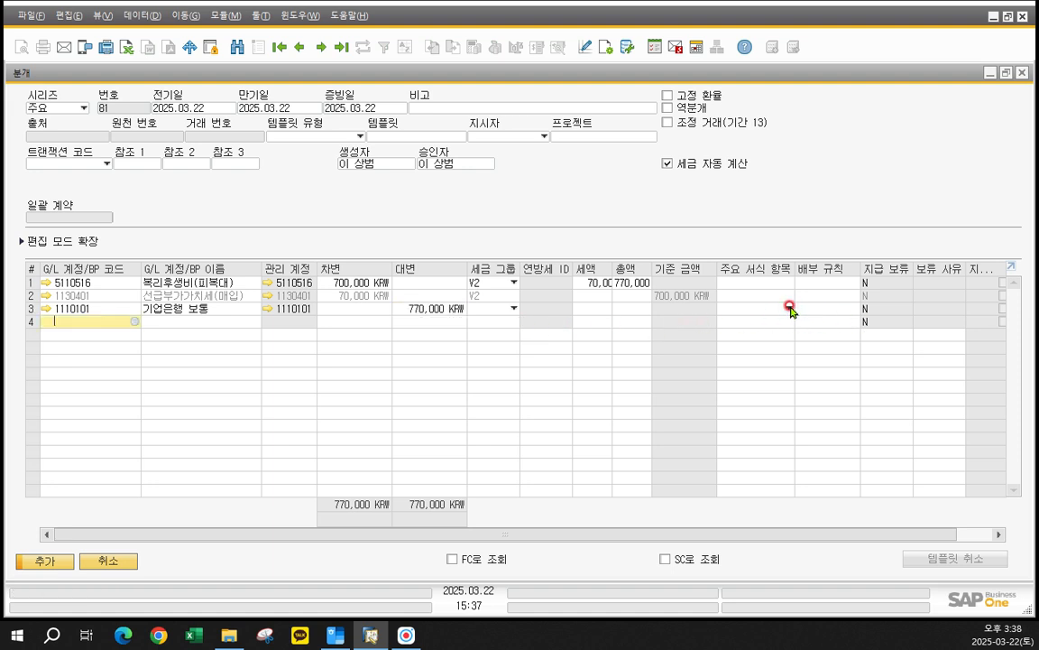
pyautogui.click(790, 309)
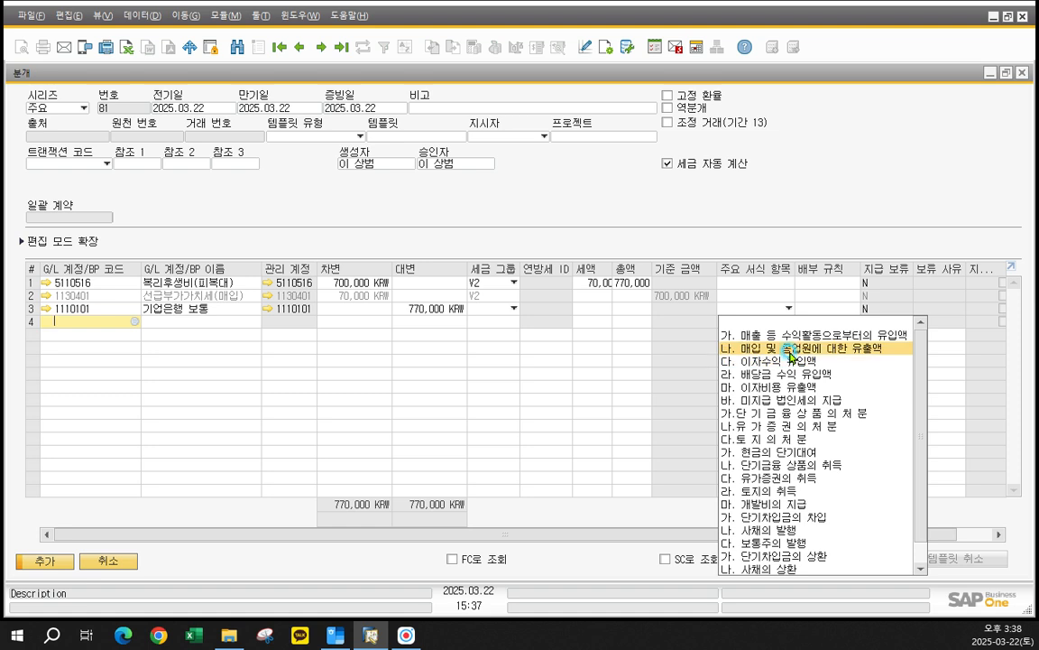
pyautogui.click(790, 348)
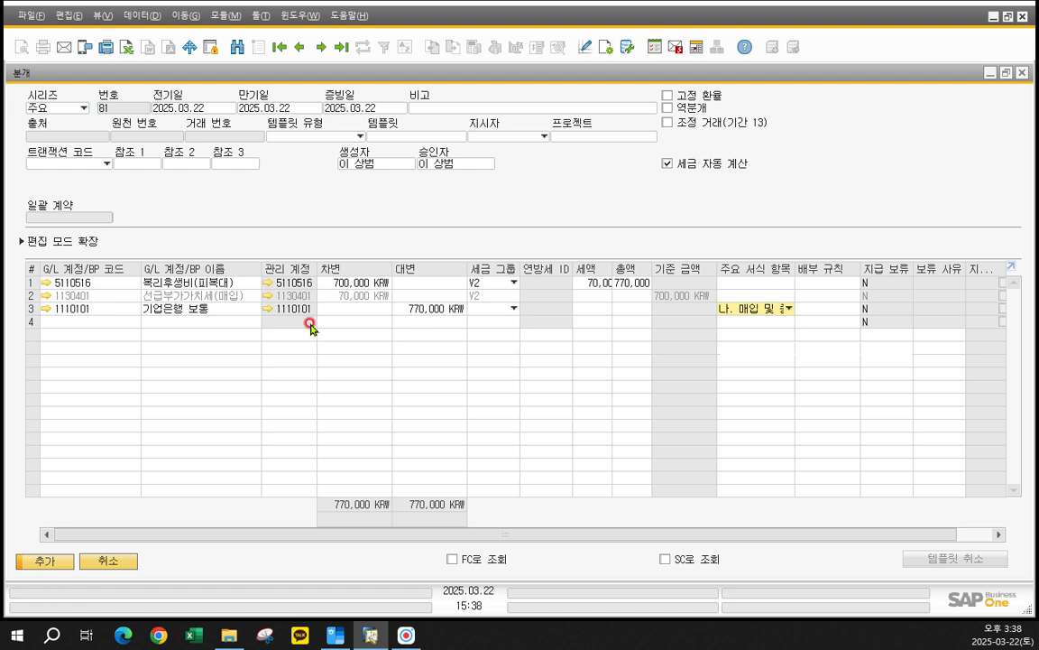
pyautogui.click(34, 561)
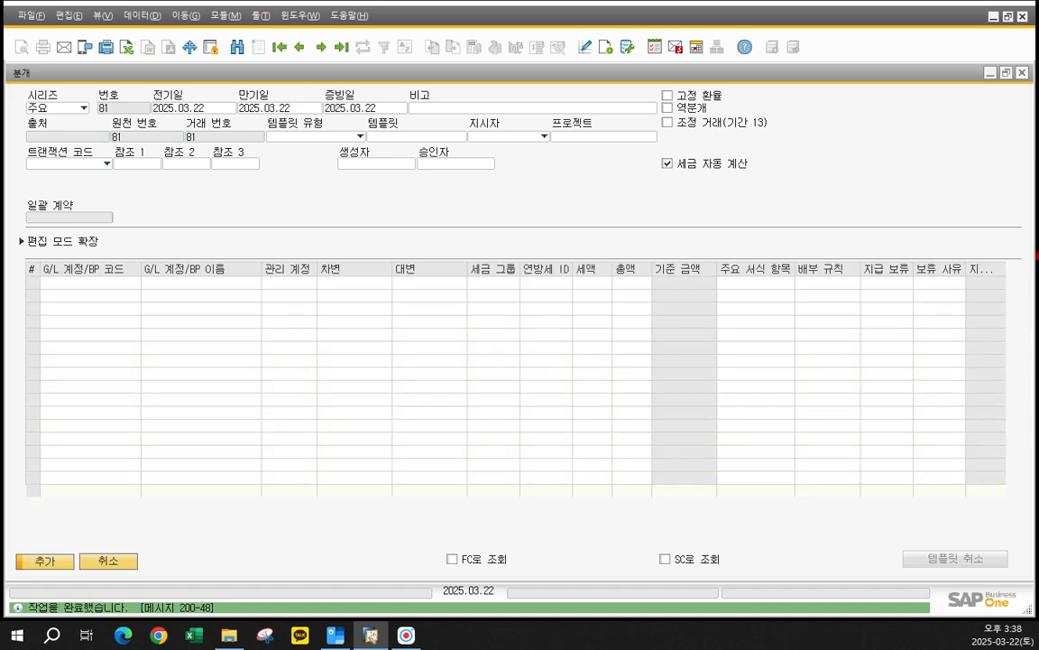
# - Switch to the 한글 workbook and review the 제 15 절 반복 전기 examples for registering and running a recurring posting
pyautogui.click(336, 636)
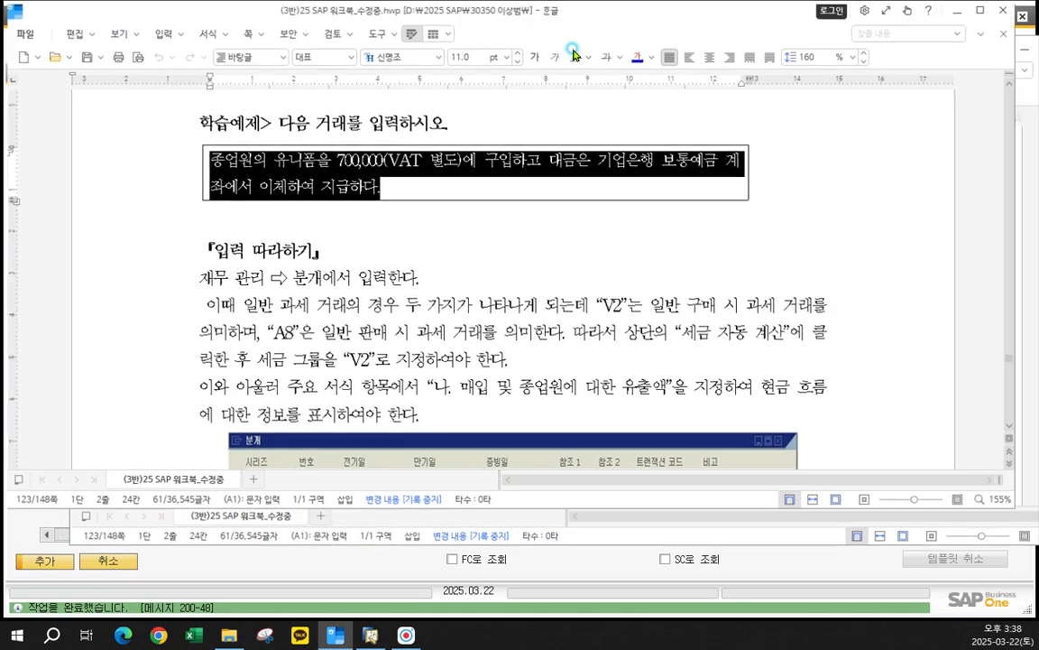
pyautogui.scroll(-3, 468, 353)
pyautogui.scroll(-6, 468, 353)
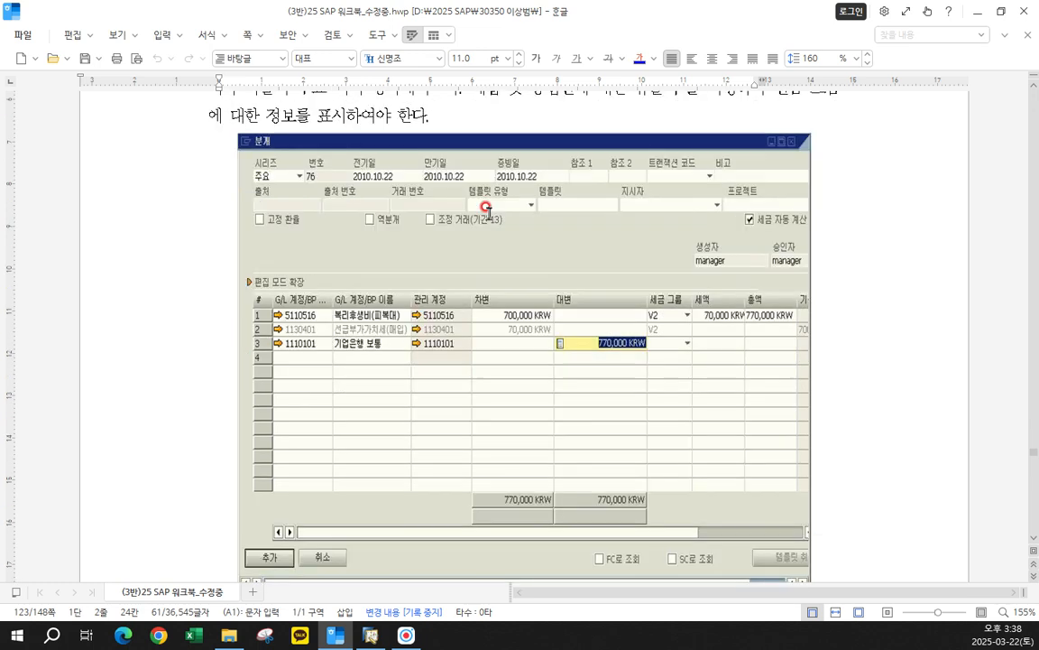
pyautogui.scroll(-6, 487, 207)
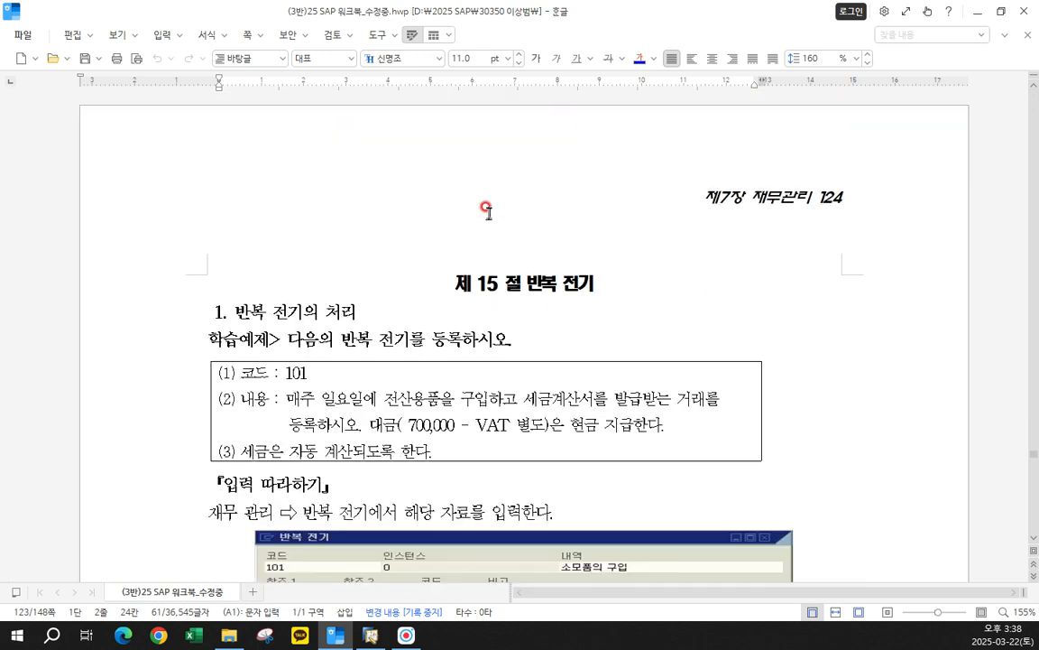
pyautogui.scroll(-3, 487, 209)
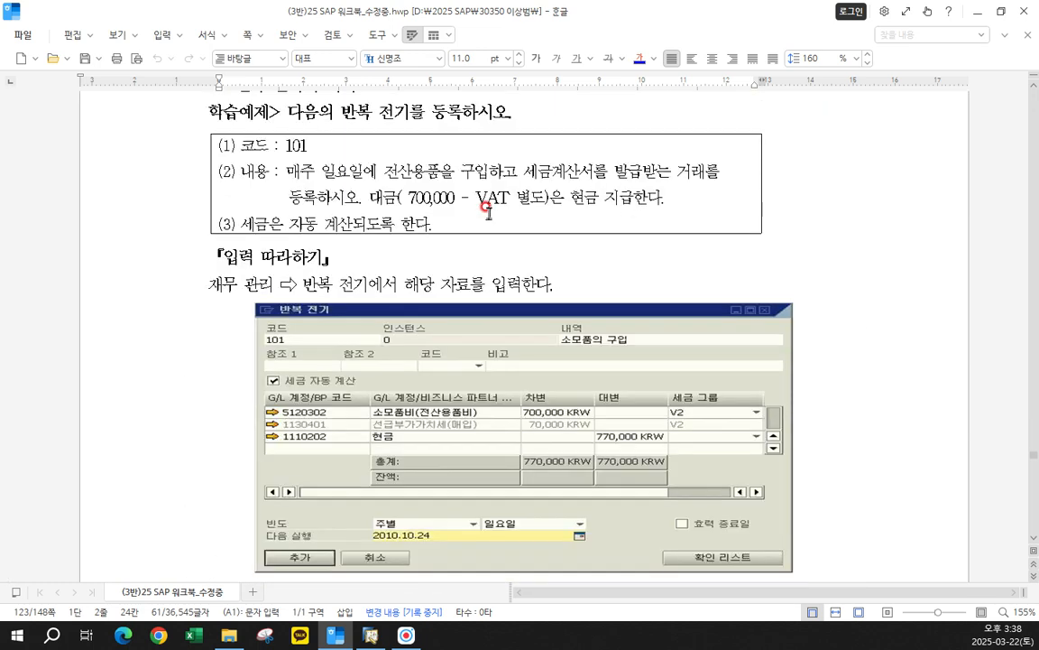
pyautogui.scroll(9, 487, 209)
pyautogui.click(553, 338)
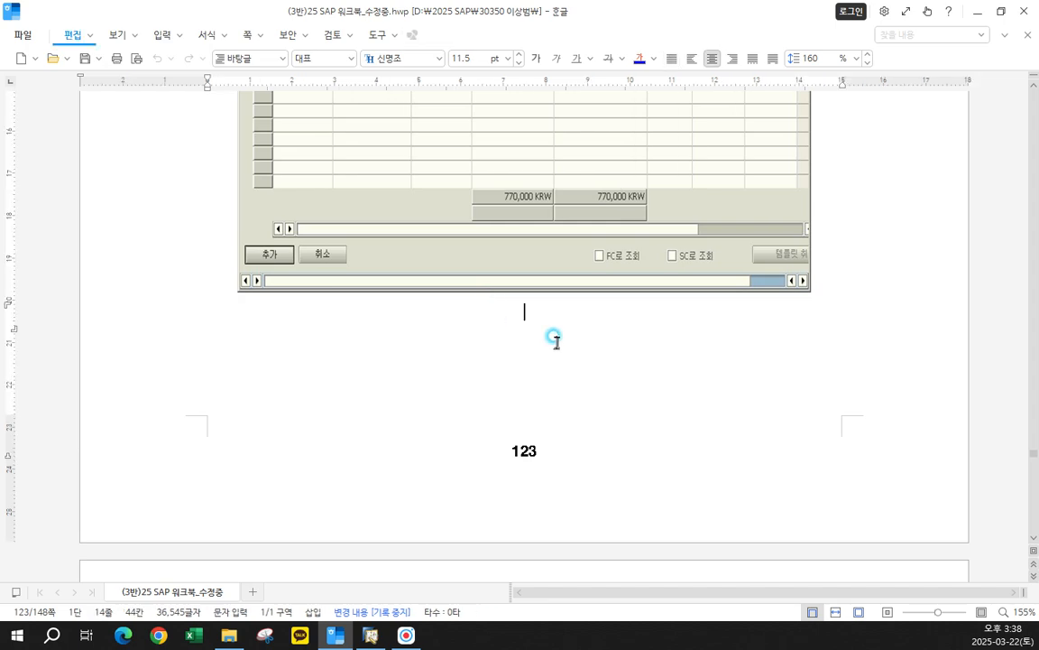
pyautogui.scroll(-5, 494, 388)
pyautogui.moveTo(397, 279); pyautogui.dragTo(703, 341)
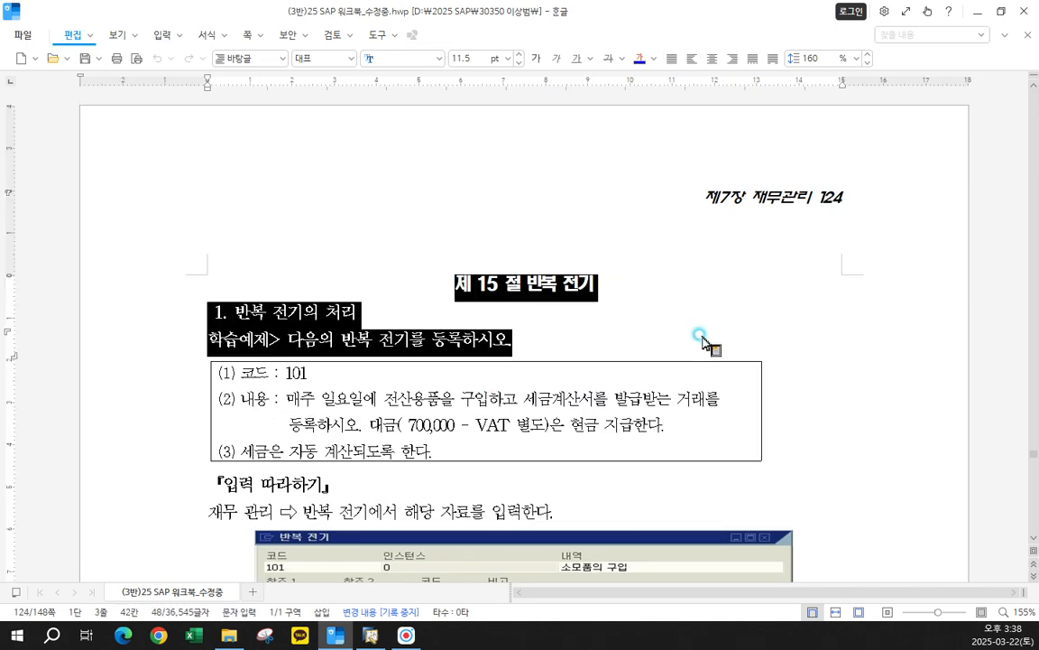
pyautogui.scroll(-3, 570, 442)
pyautogui.scroll(1, 569, 443)
pyautogui.scroll(-12, 569, 442)
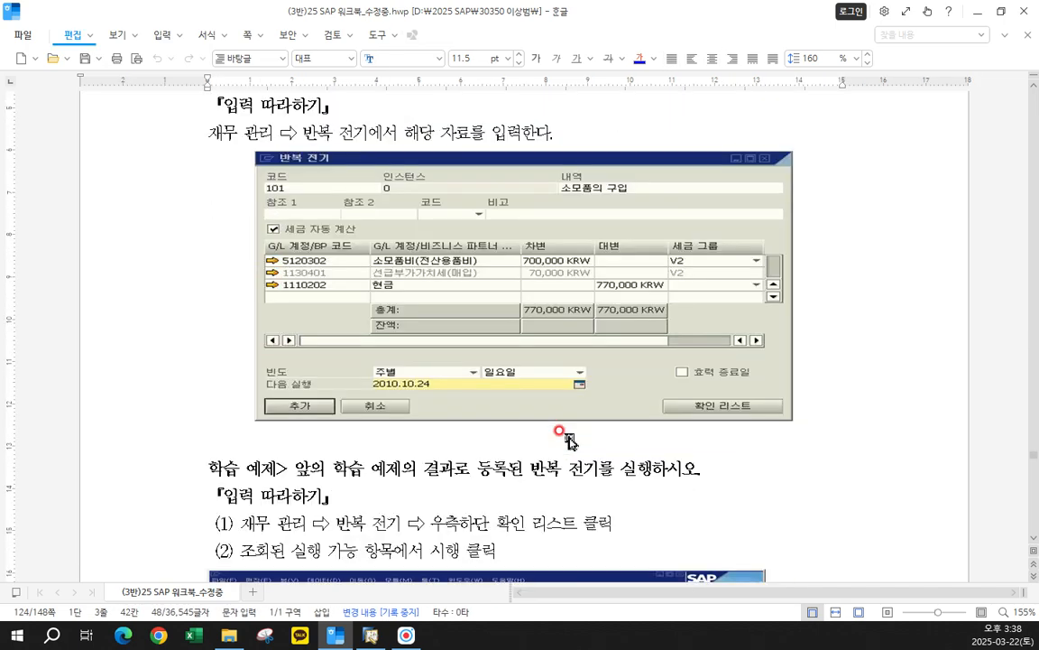
pyautogui.scroll(-10, 569, 440)
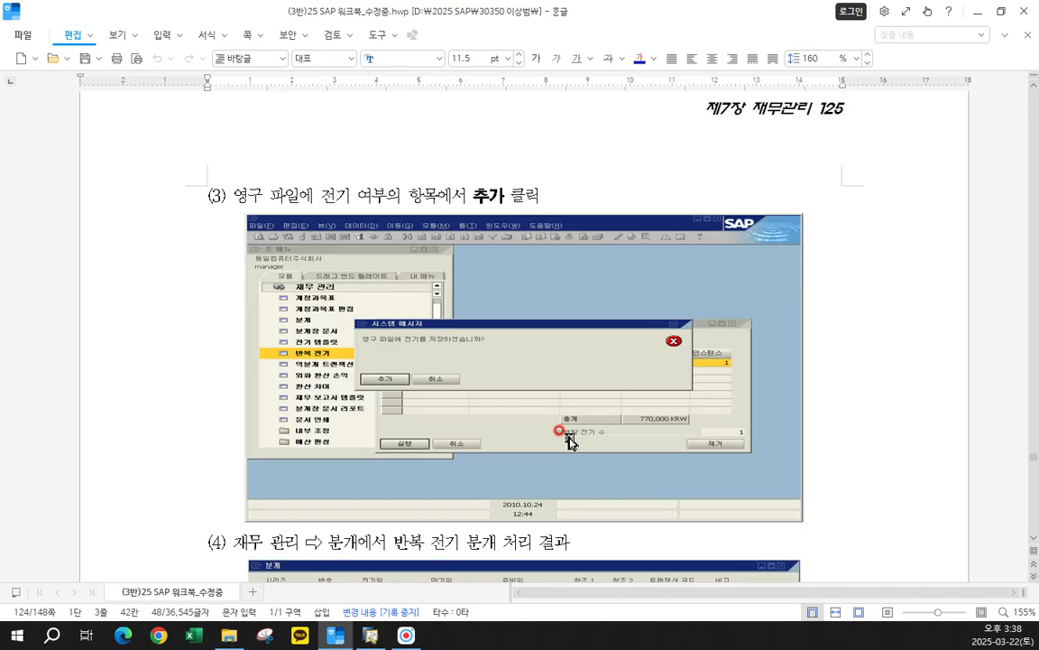
pyautogui.scroll(-8, 570, 441)
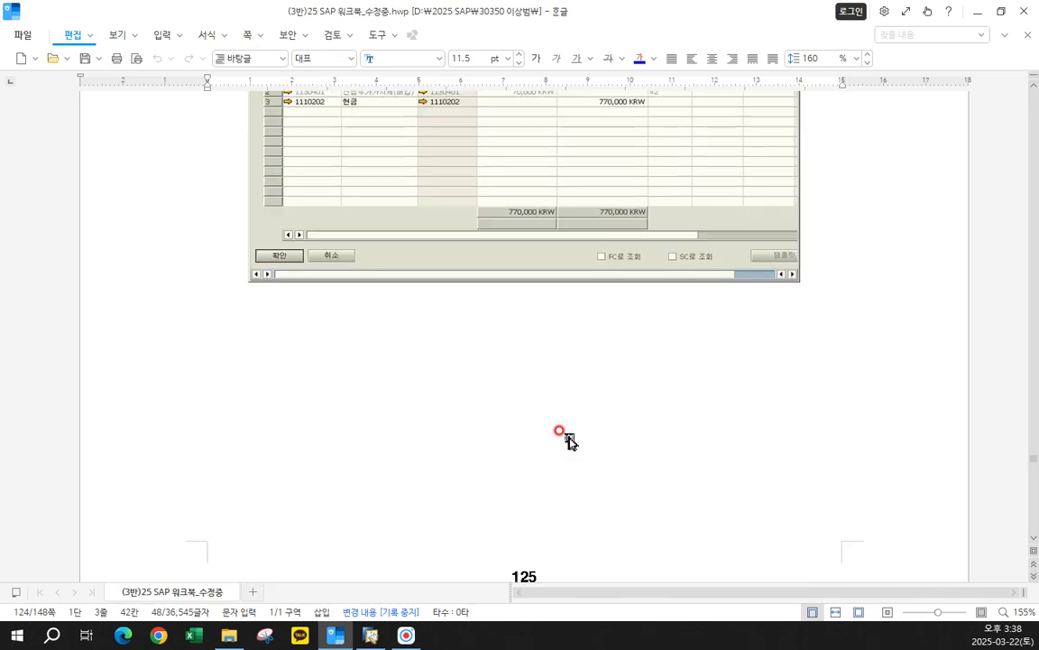
pyautogui.scroll(-7, 569, 442)
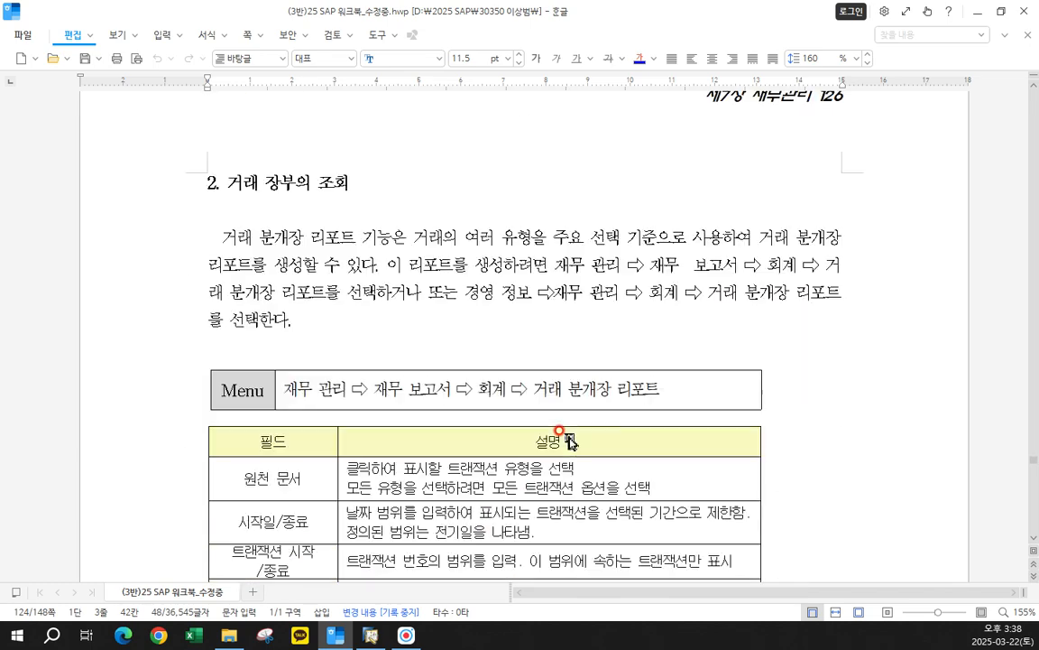
# - Review the workbook's 거래 장부의 조회 and Excel export sections and the start of 제 16 절 종합 실습 예제 1
pyautogui.click(456, 233)
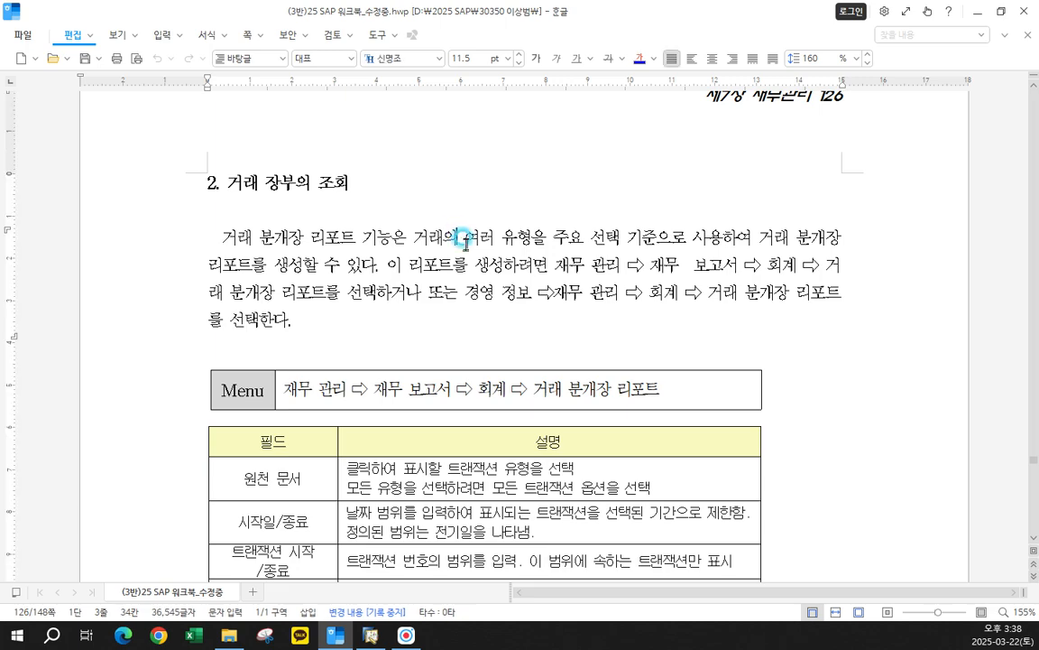
pyautogui.scroll(-3, 478, 324)
pyautogui.scroll(-4, 481, 358)
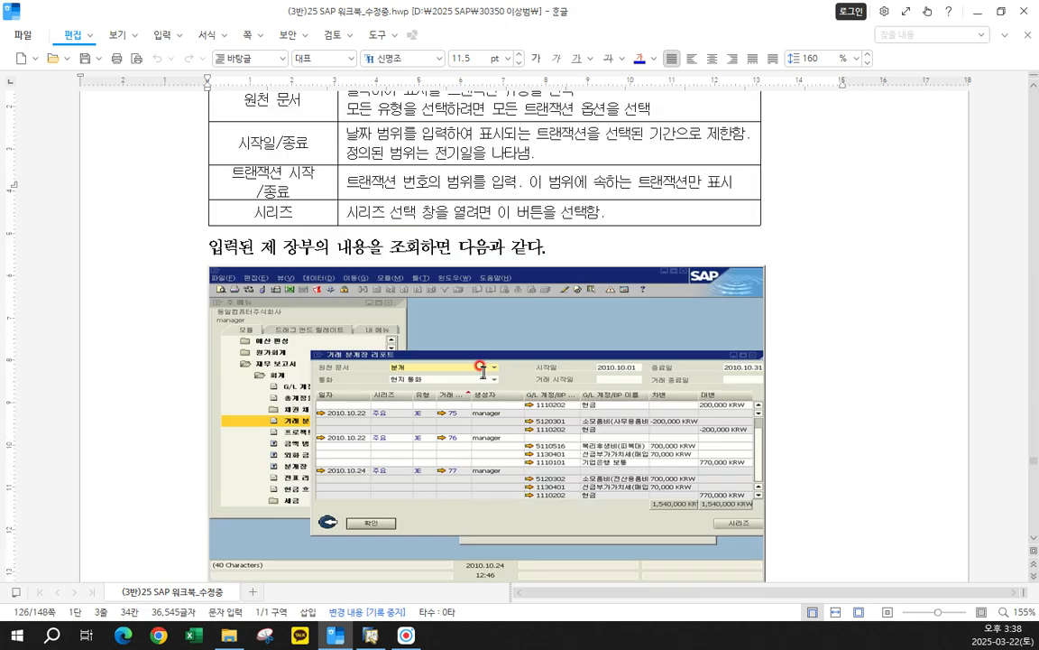
pyautogui.scroll(6, 480, 361)
pyautogui.scroll(-15, 481, 370)
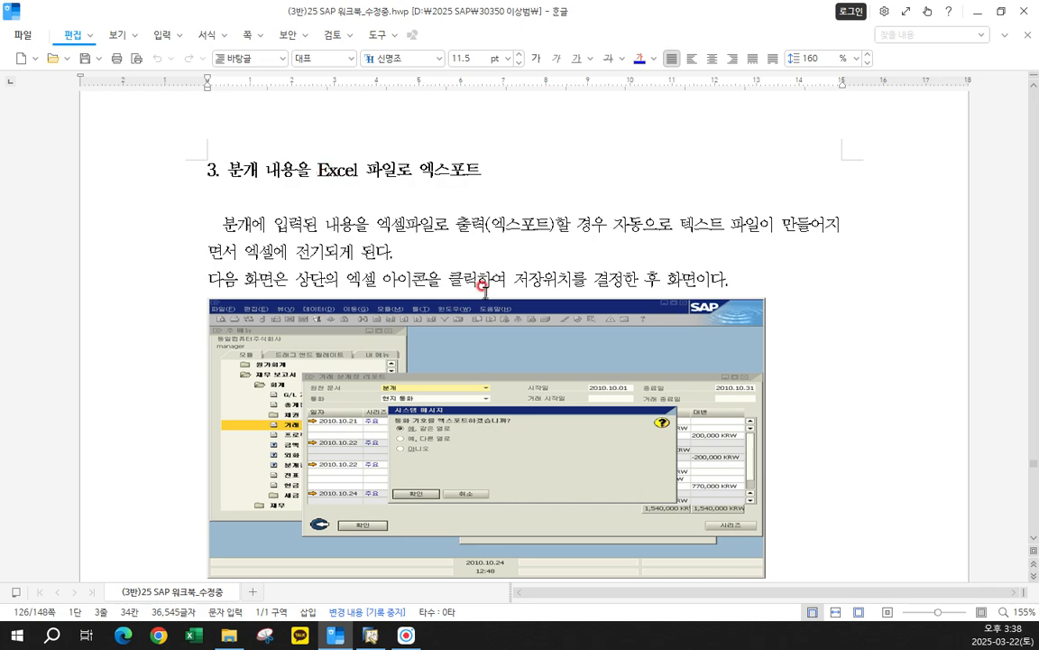
pyautogui.scroll(-17, 485, 288)
pyautogui.scroll(8, 510, 353)
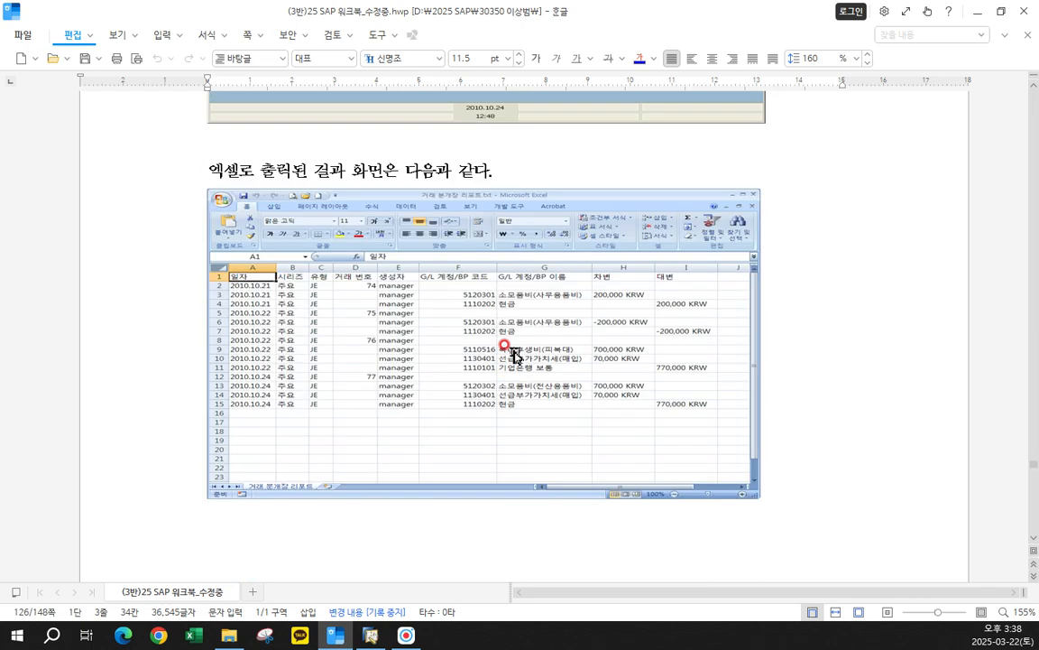
pyautogui.scroll(7, 515, 355)
pyautogui.scroll(-7, 515, 353)
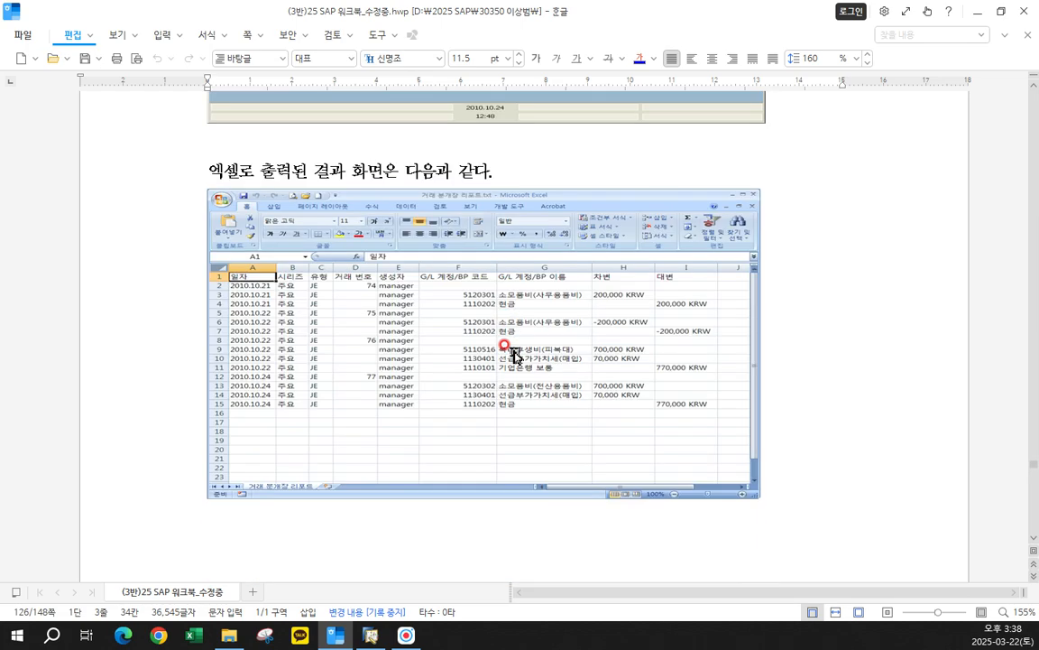
pyautogui.scroll(-20, 511, 351)
pyautogui.scroll(1, 367, 155)
pyautogui.moveTo(366, 155); pyautogui.dragTo(691, 155)
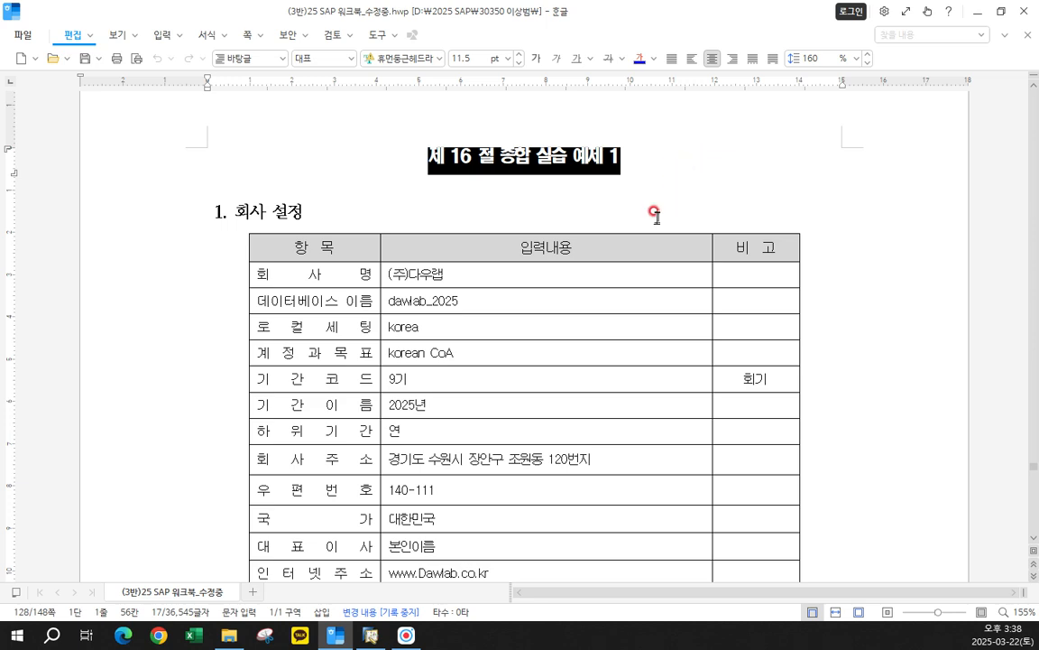
pyautogui.scroll(20, 574, 192)
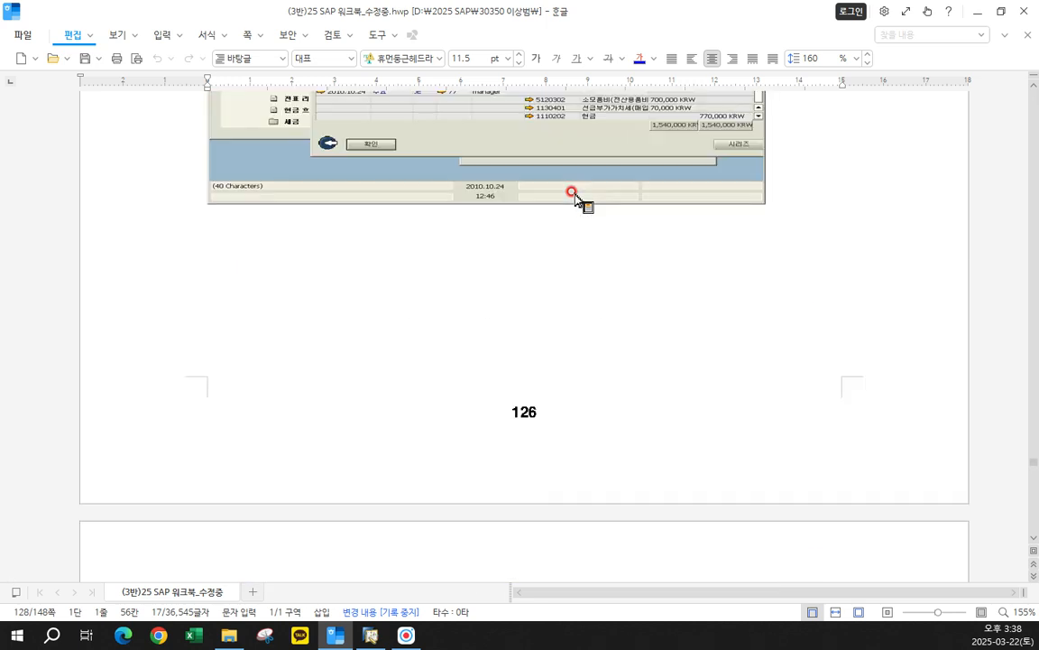
pyautogui.scroll(-10, 572, 192)
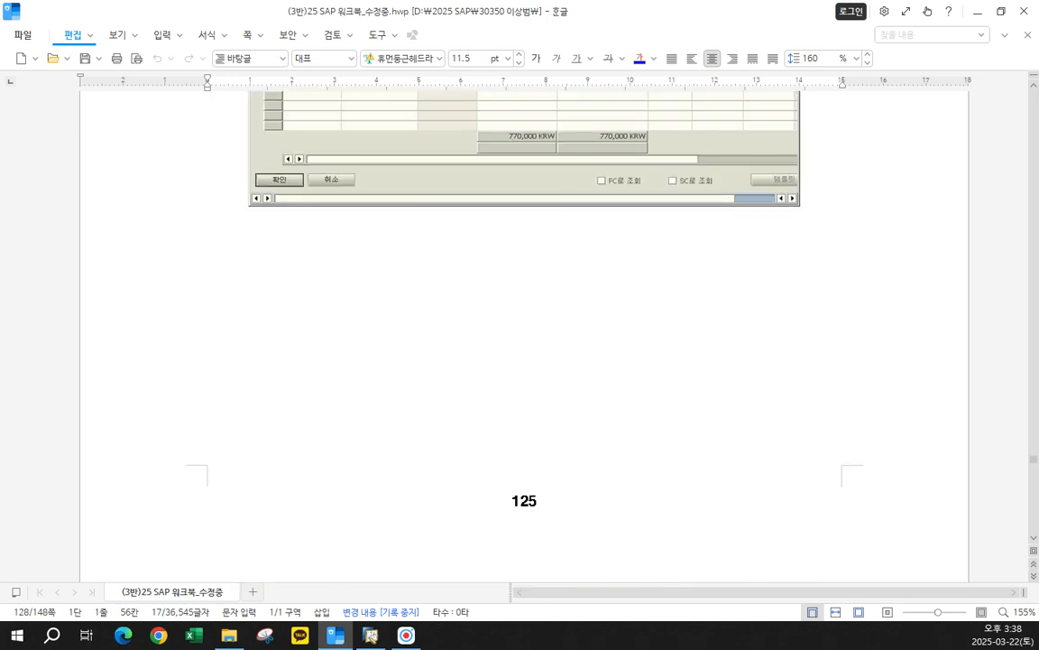